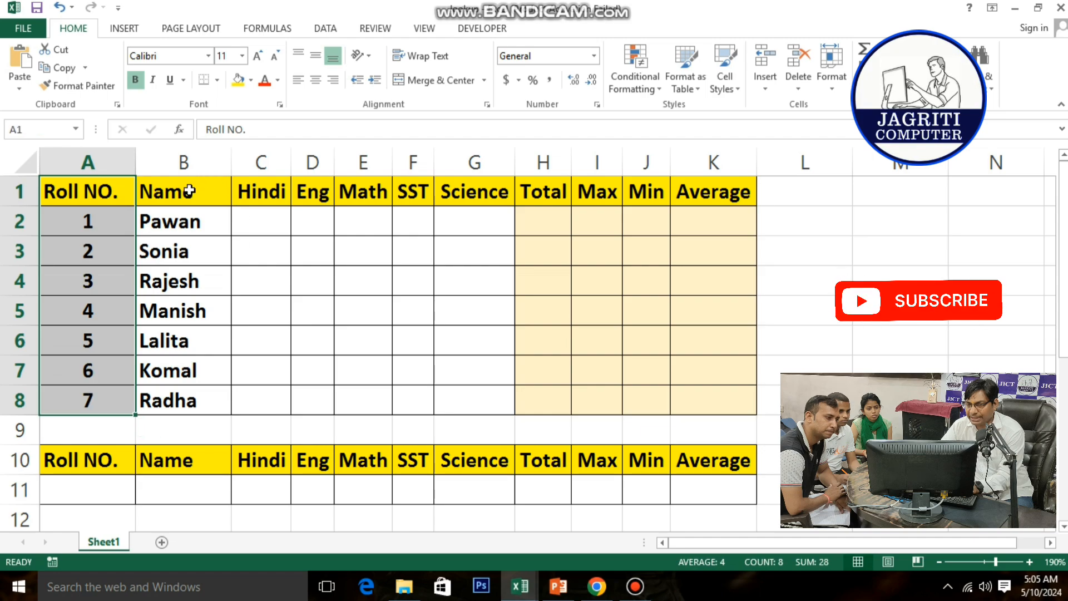
Examine the Name column, the subject headings Hindi to Science and the empty marks range C2:G8
drag(187, 191, 214, 398)
click(273, 193)
drag(272, 193, 477, 187)
click(277, 192)
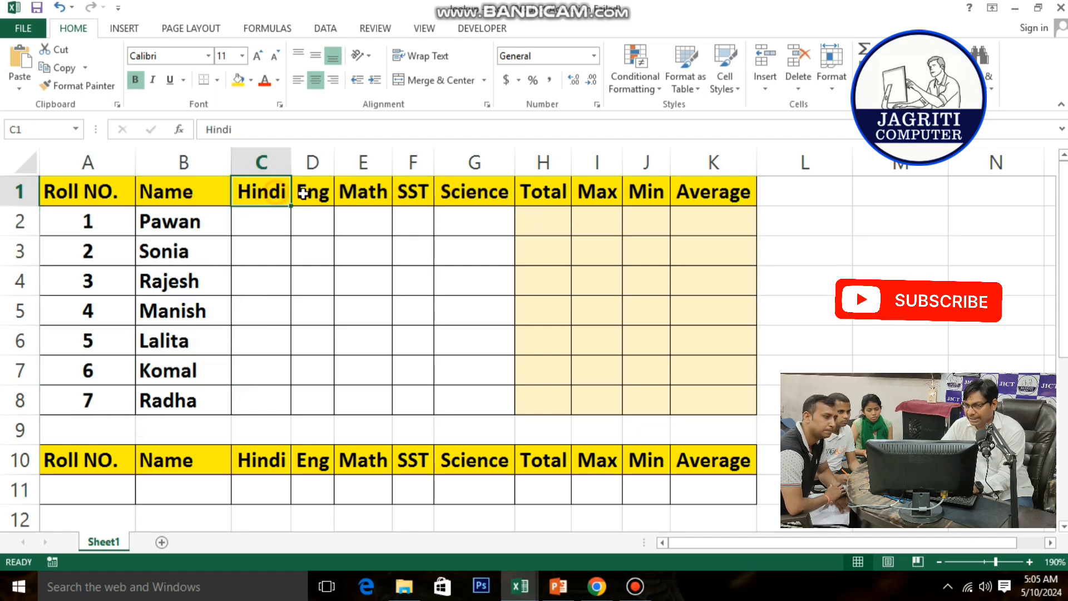
click(303, 193)
click(358, 194)
click(421, 198)
click(474, 197)
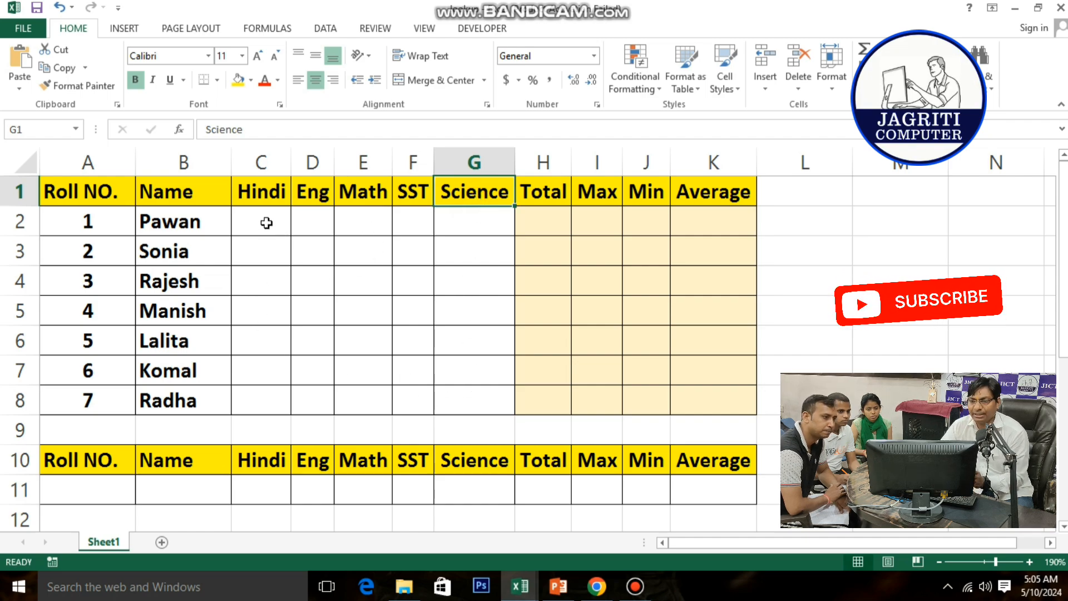
drag(264, 223, 480, 405)
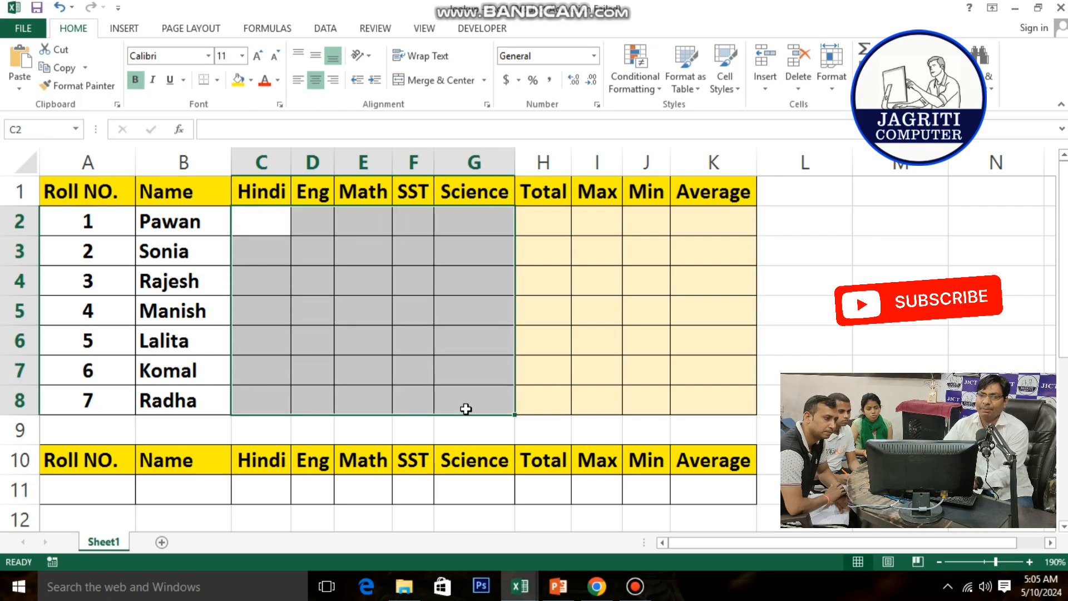
click(265, 223)
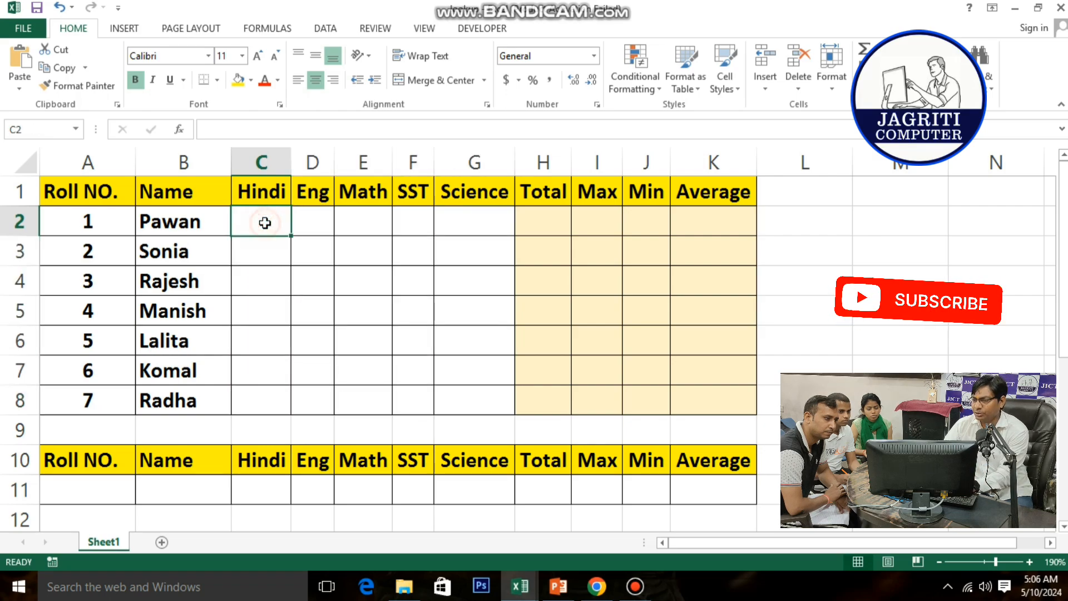
text(73)
key(Return)
text(52)
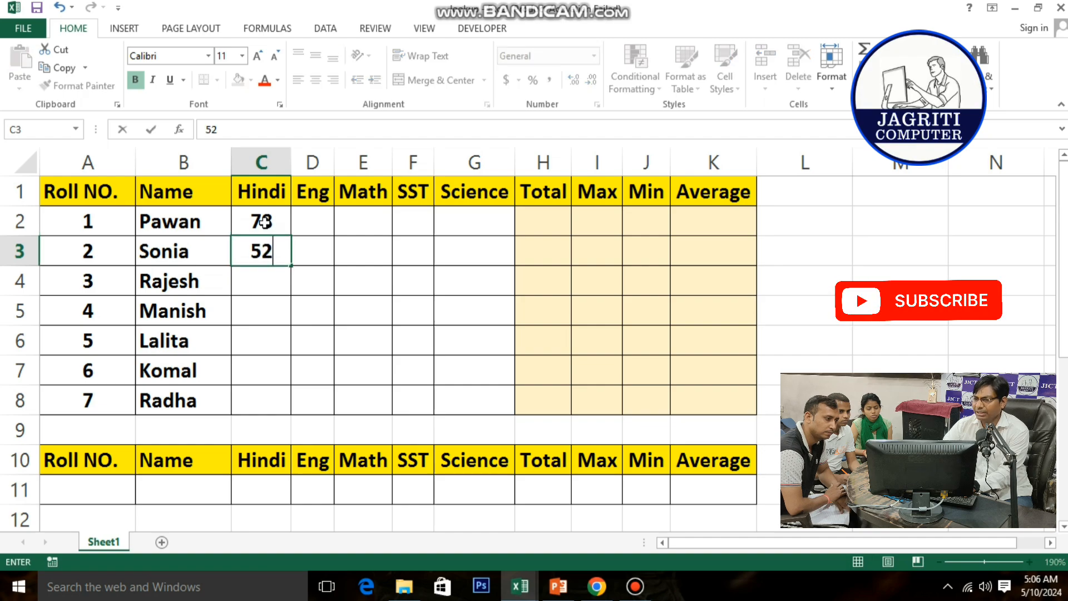
key(Return)
text(35)
key(Return)
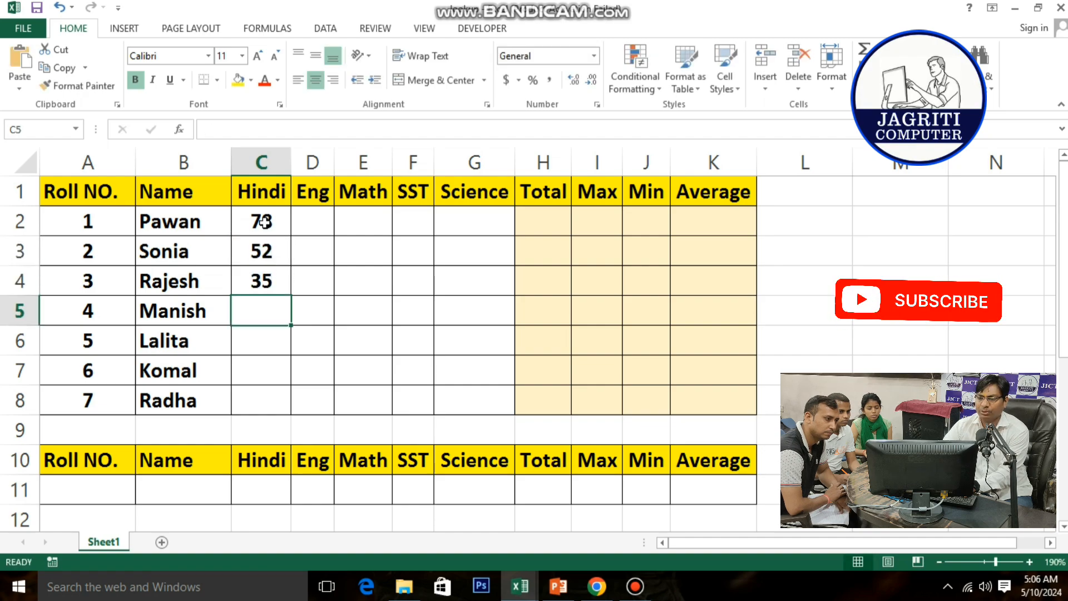
drag(265, 223, 275, 290)
key(Delete)
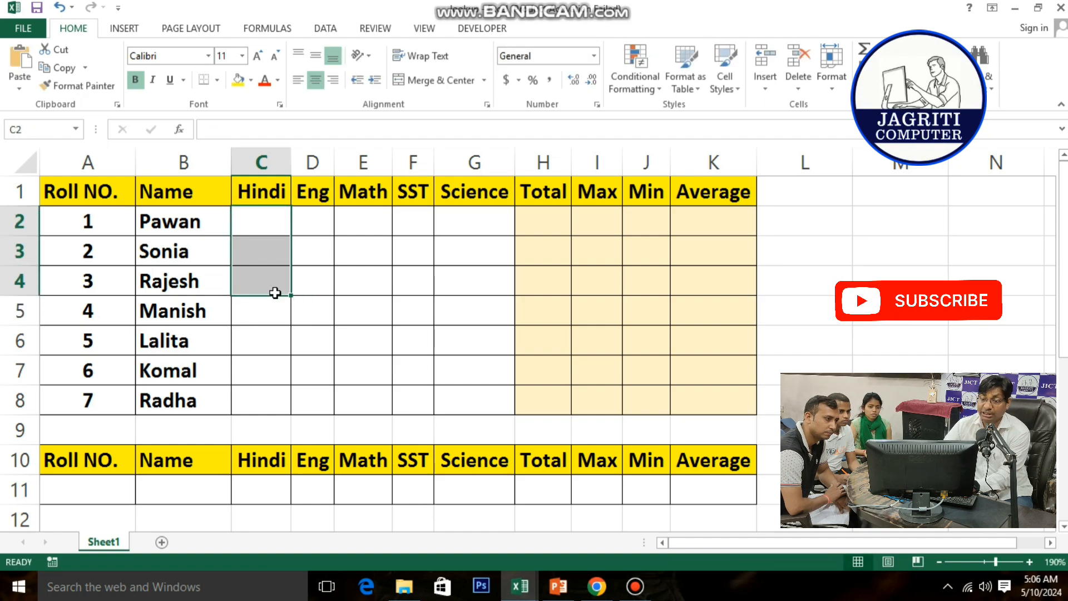
Fill the whole marks range C2:G8 at once with the formula =RANDBETWEEN(33,100)
click(246, 219)
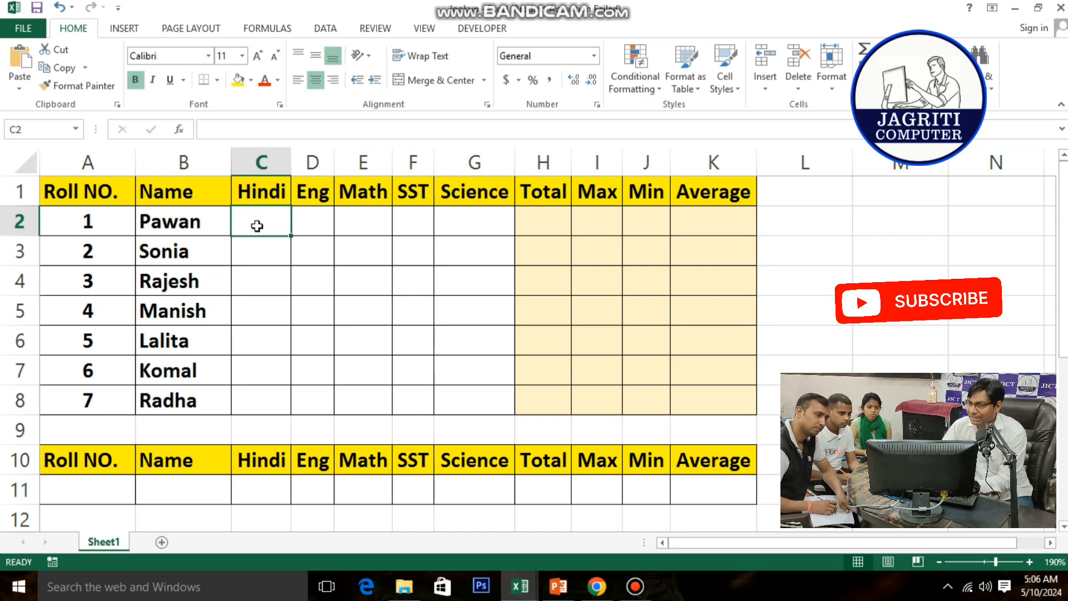
drag(257, 226, 464, 402)
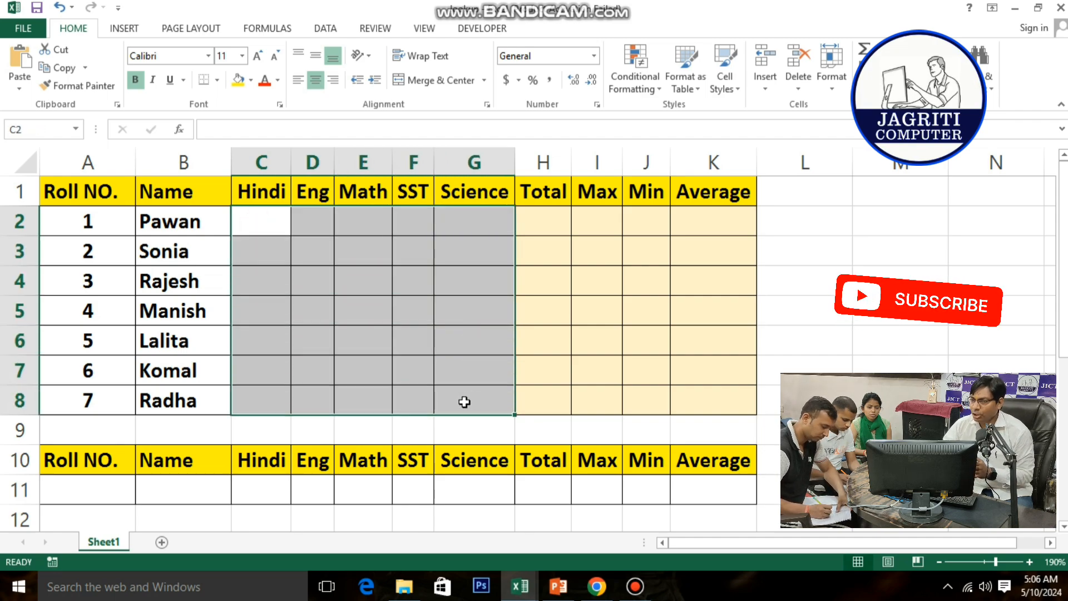
text(=)
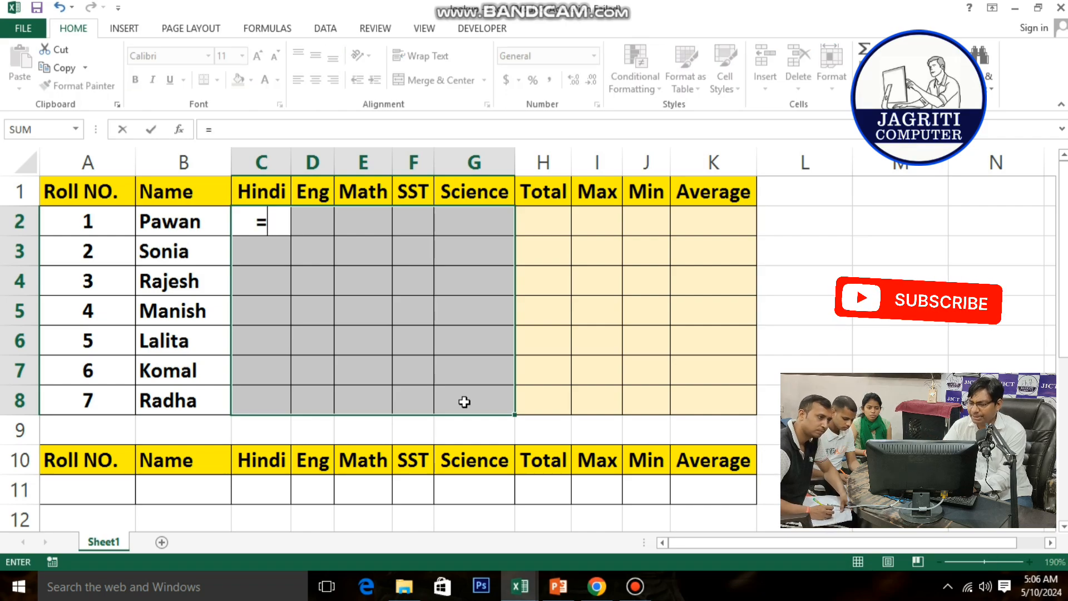
text(RAN)
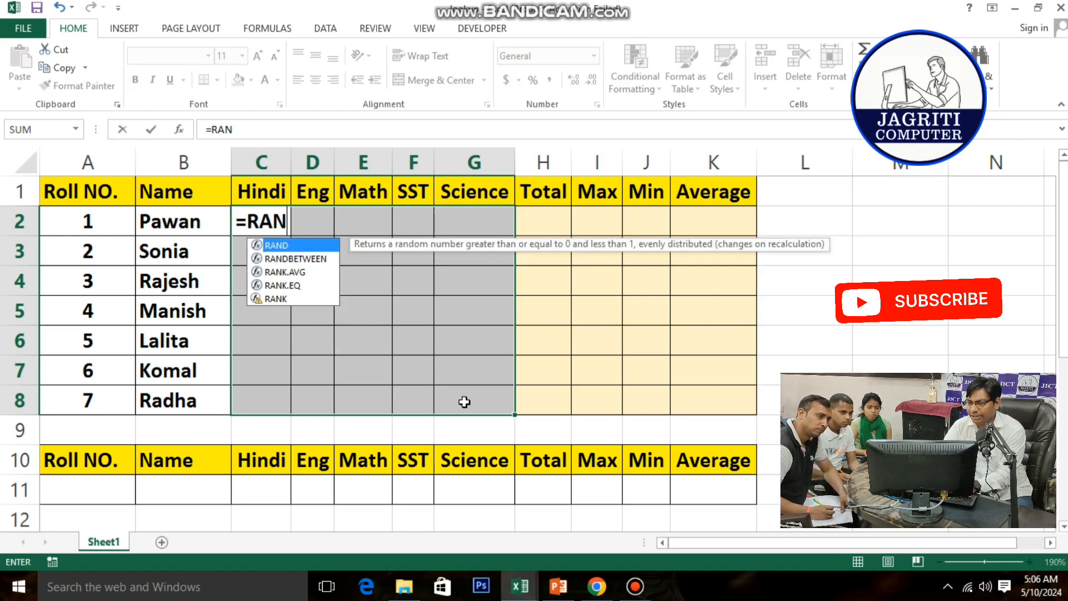
key(Down)
key(Tab)
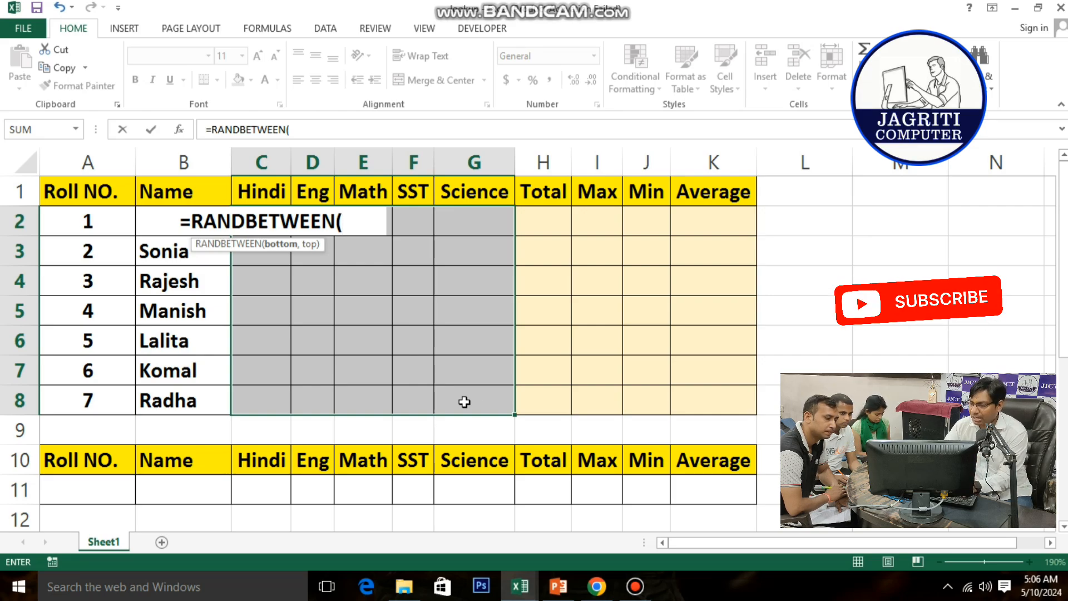
text(33)
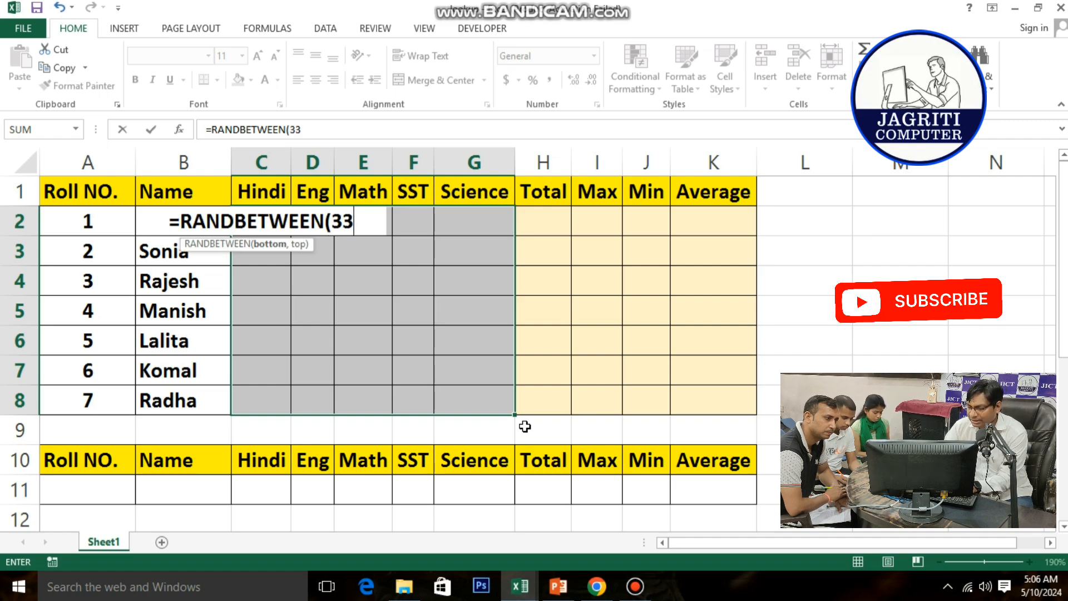
text(,)
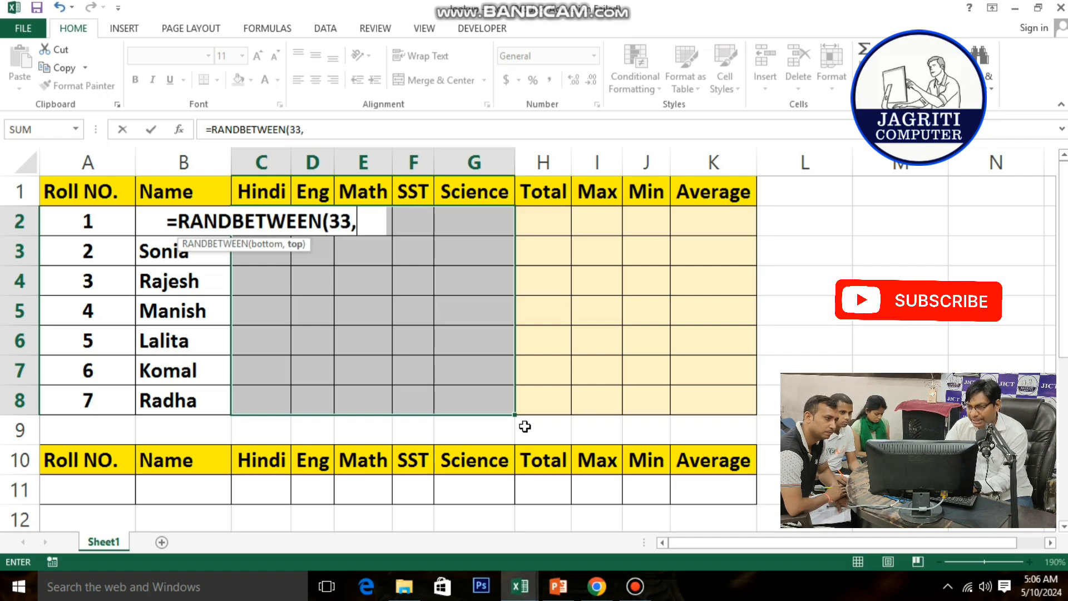
text(100)
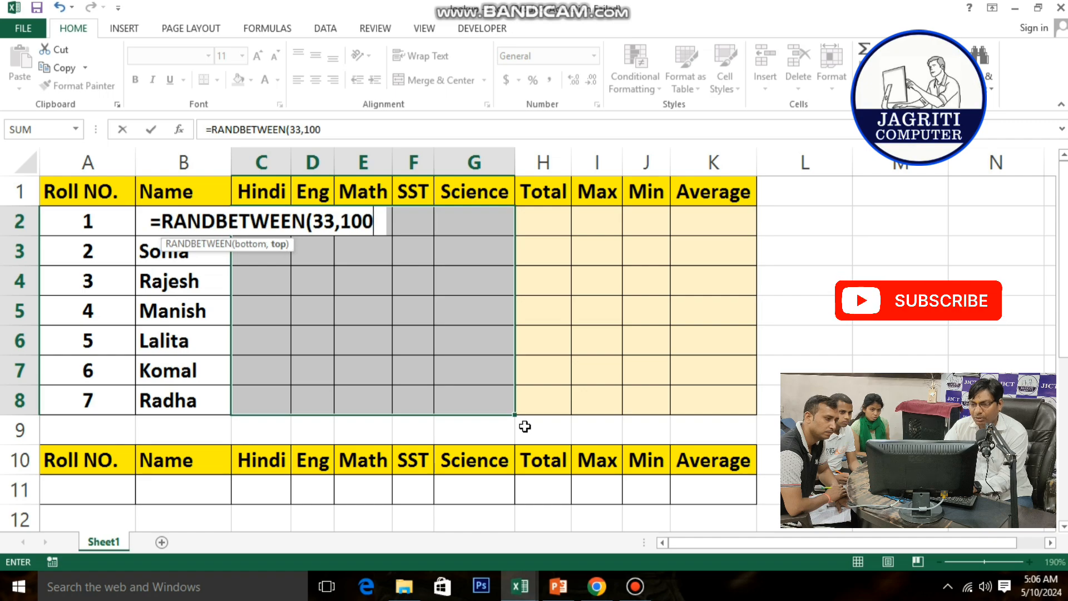
text())
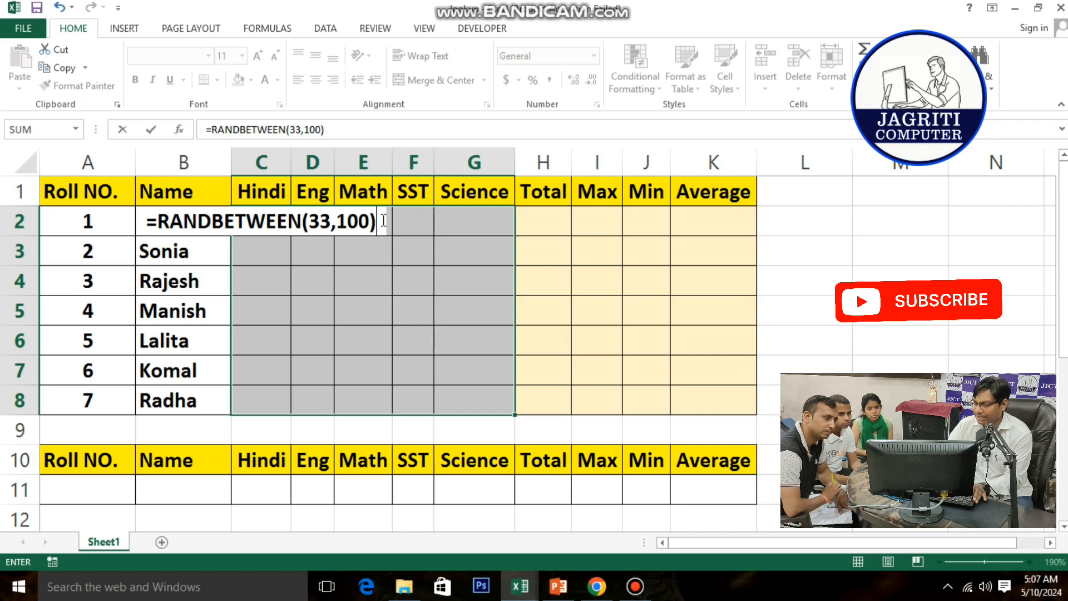
key(ctrl+Return)
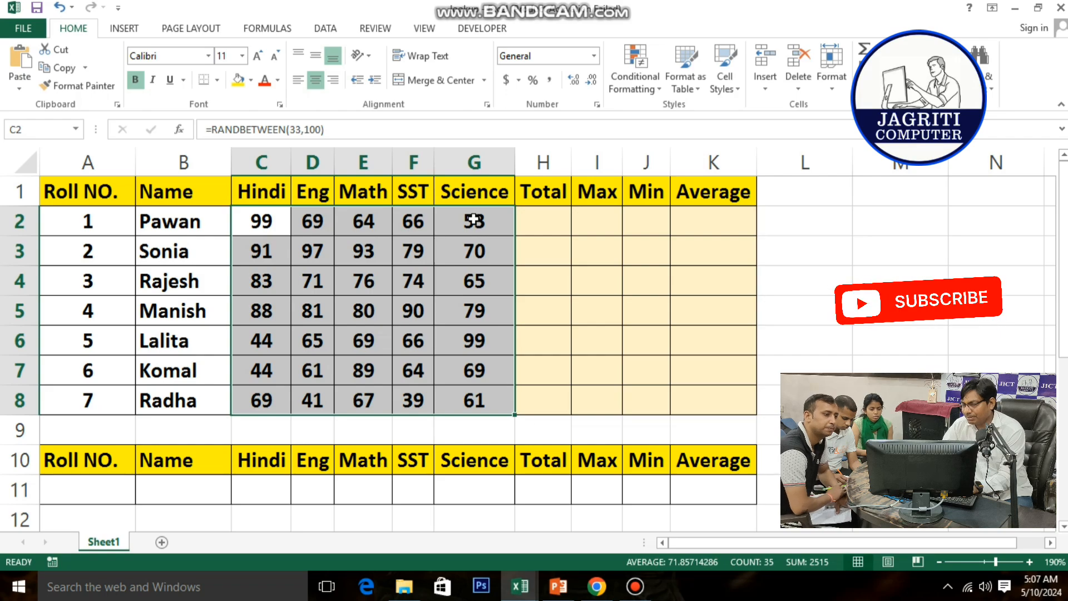
Test whether the random marks recalculate by entering 78 in cell L3 and clearing it again
click(822, 248)
text(78)
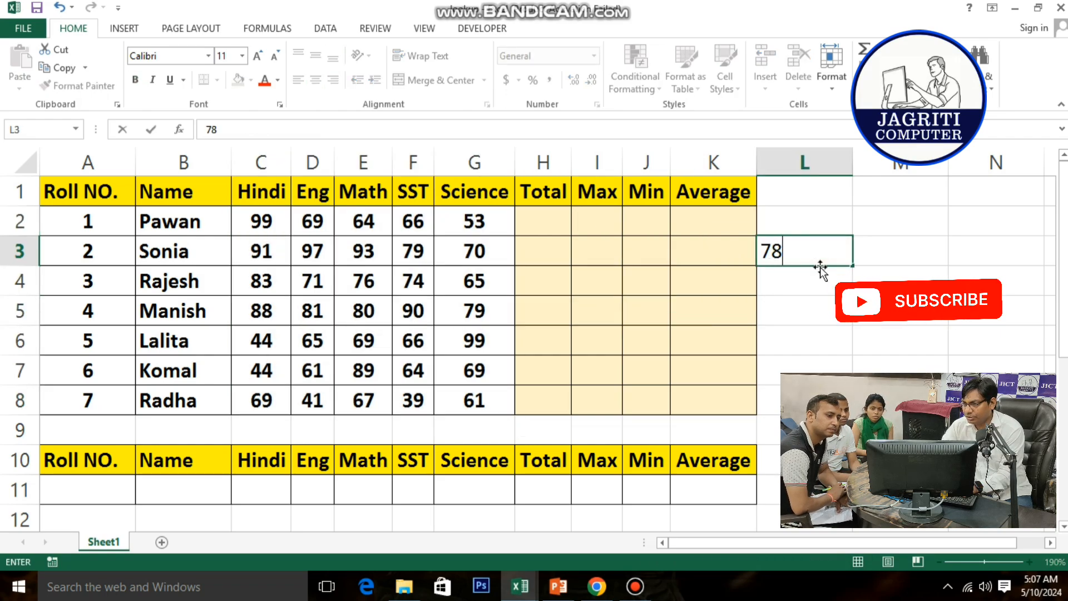
key(Return)
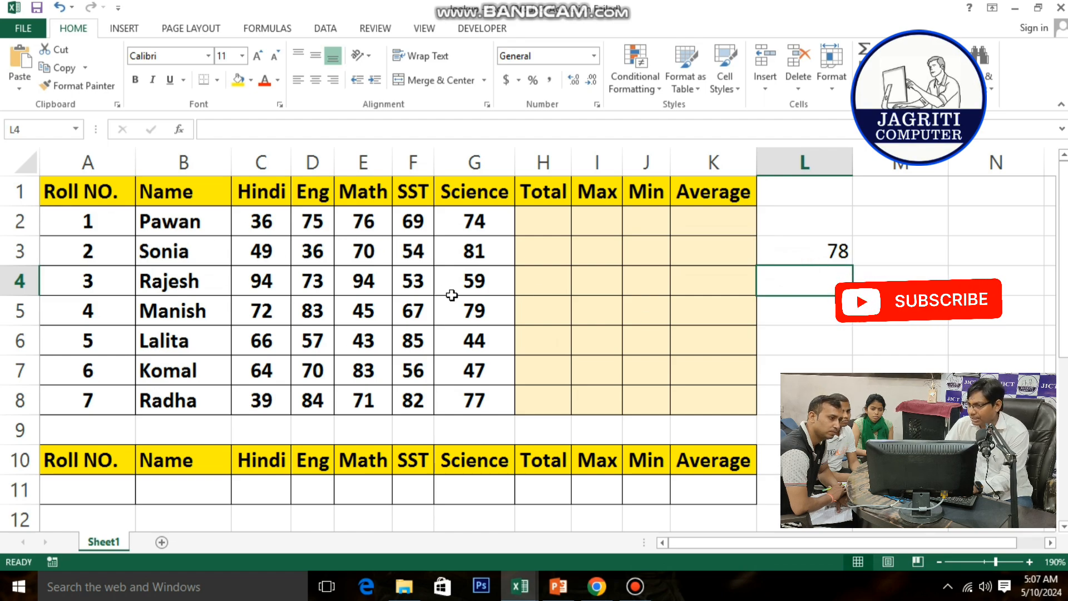
click(836, 257)
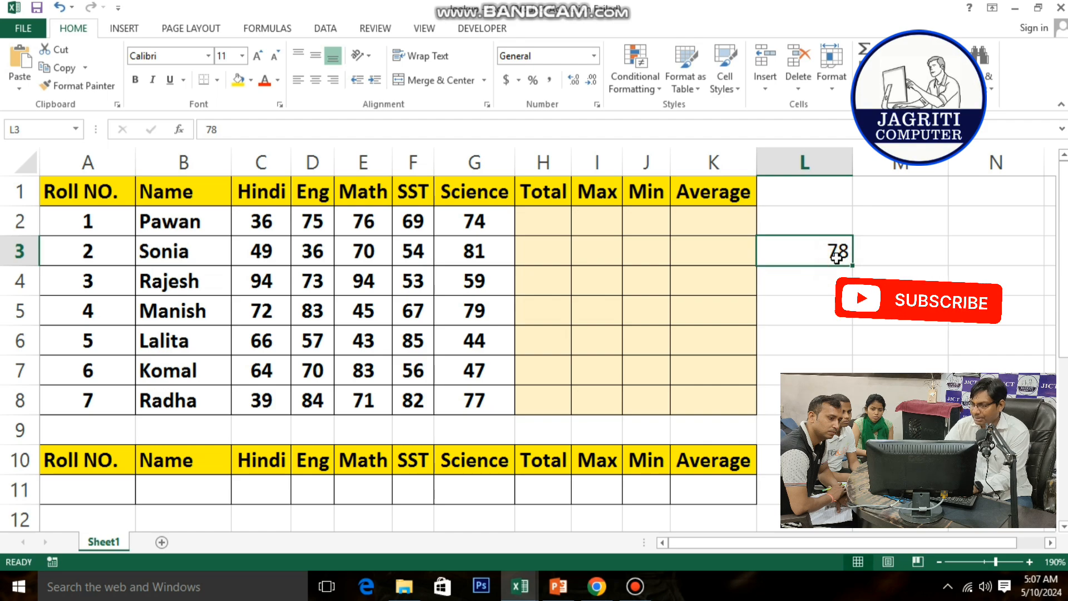
key(Delete)
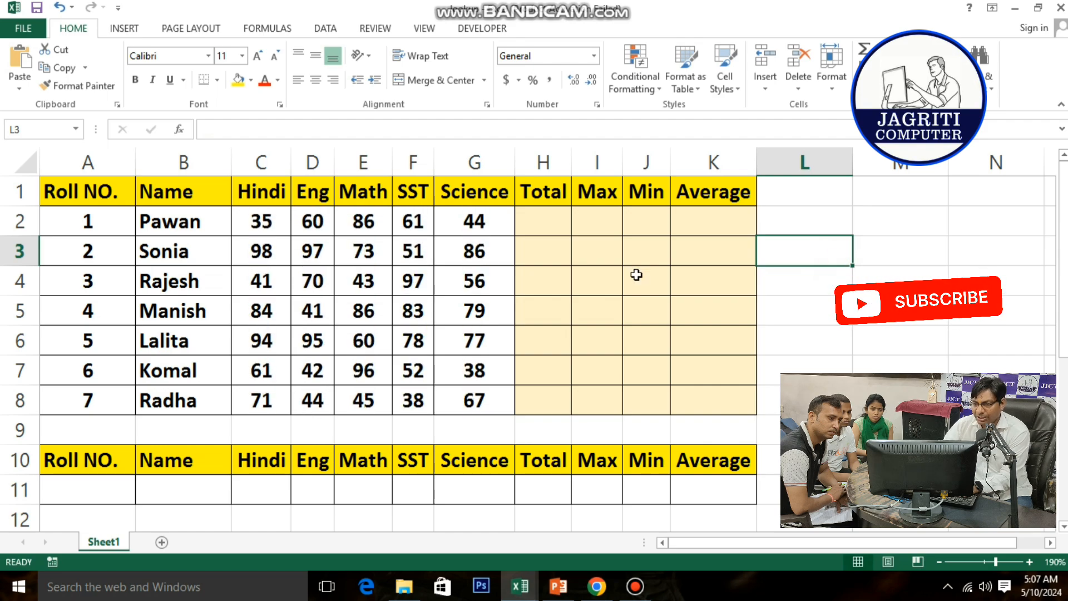
Repeat the recalculation test by entering 4, 5 and 5 in cells L2:L4 and clearing them
click(788, 219)
text(4)
key(Return)
text(5)
key(Return)
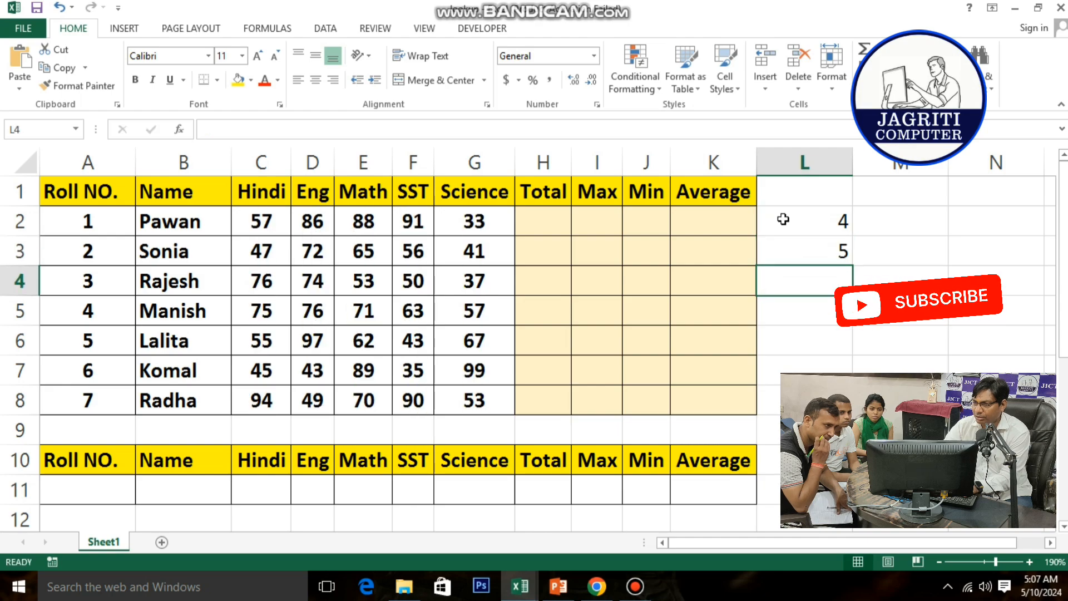
text(5)
key(Return)
drag(783, 219, 810, 311)
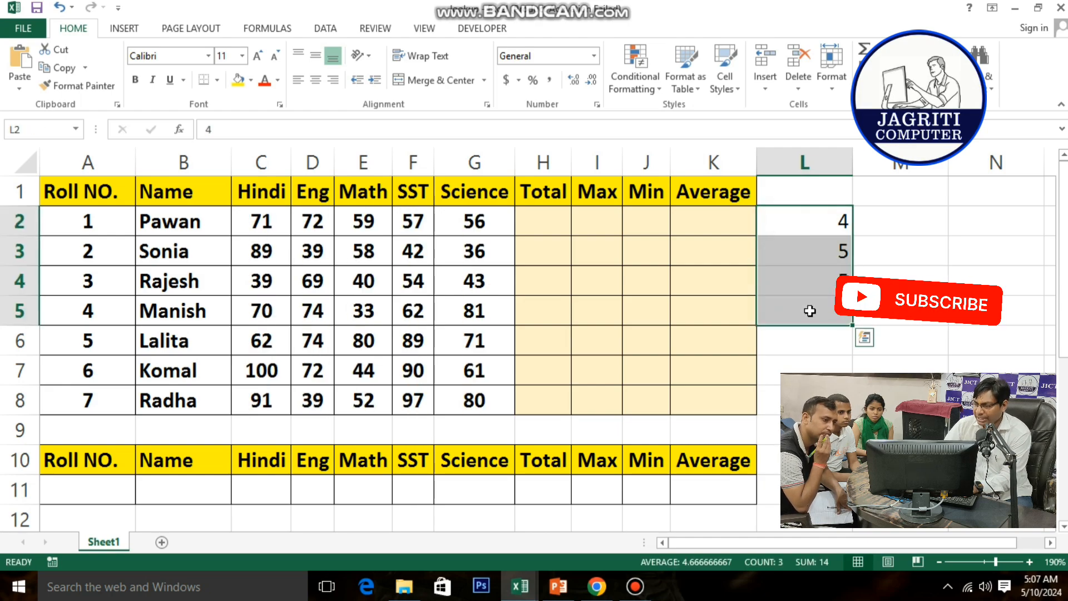
key(Delete)
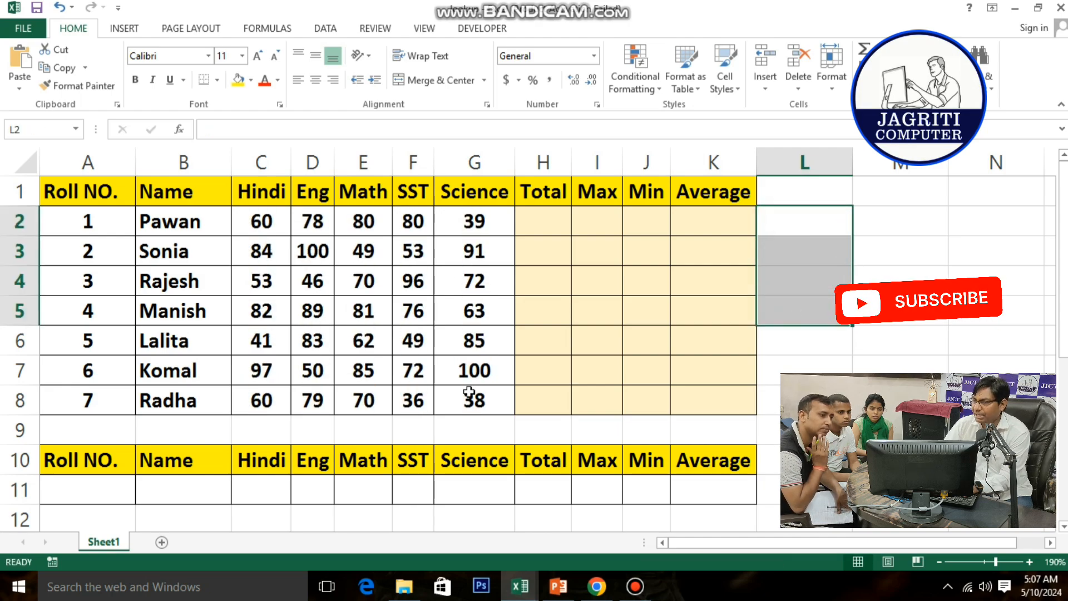
Copy the marks range C2:G8 and use Paste Special with Values in place to replace the formulas with fixed numbers
drag(259, 223, 461, 400)
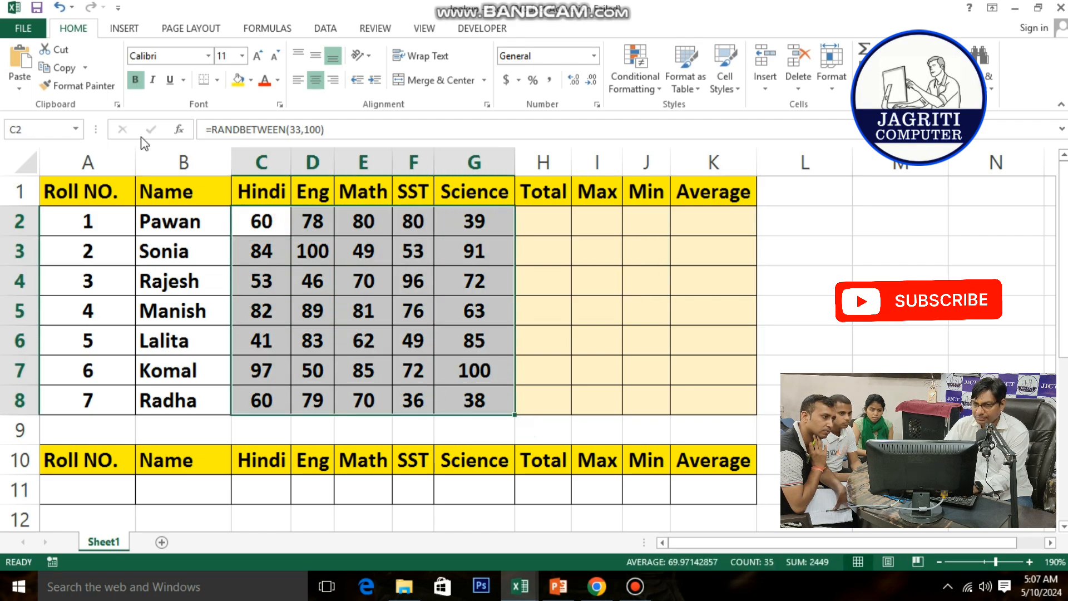
click(69, 71)
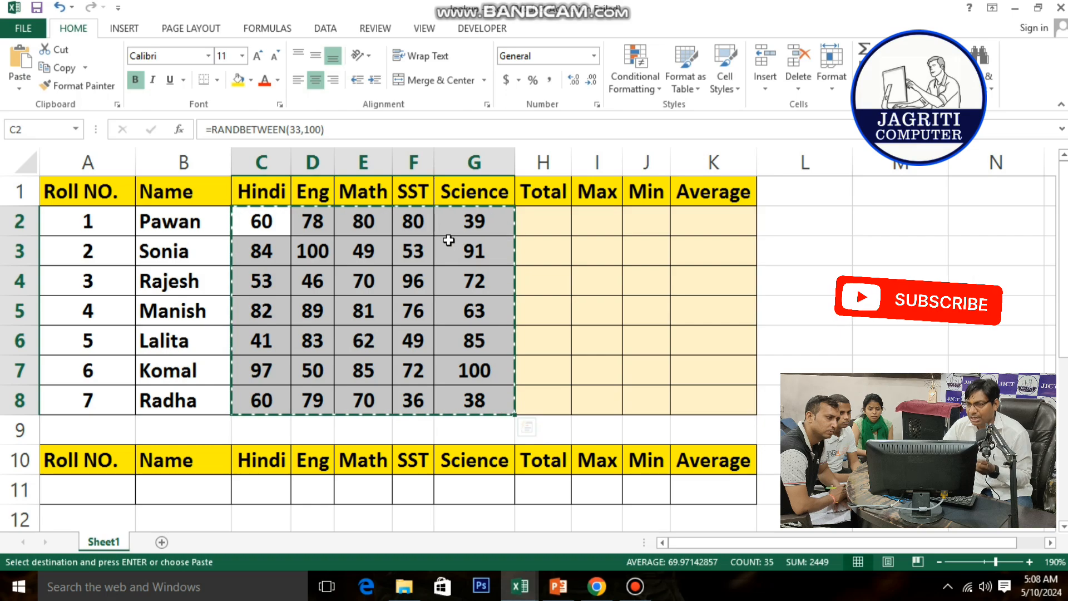
click(12, 90)
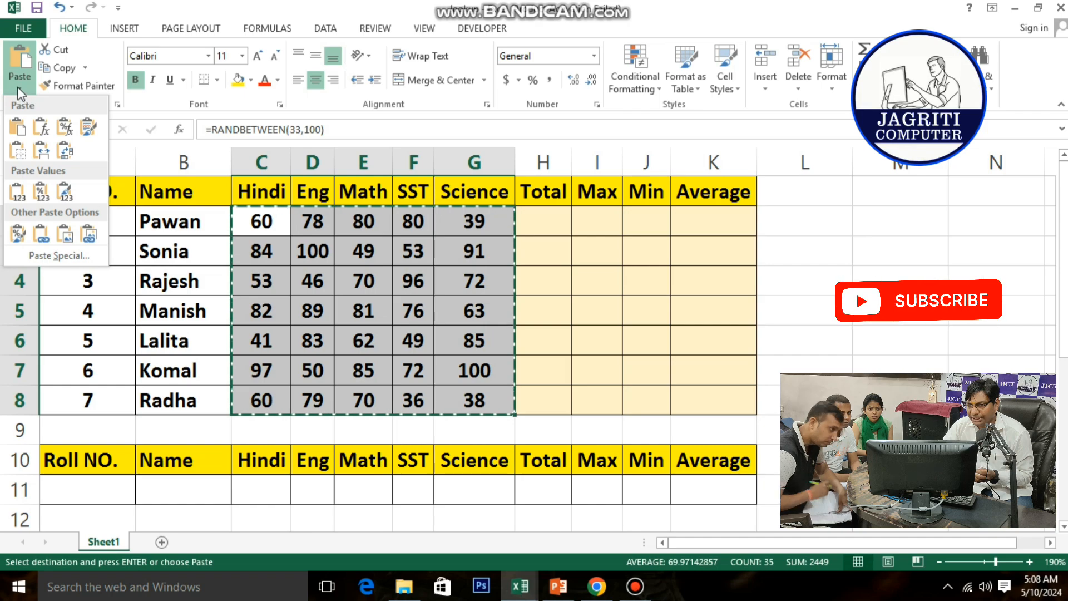
click(20, 91)
click(20, 90)
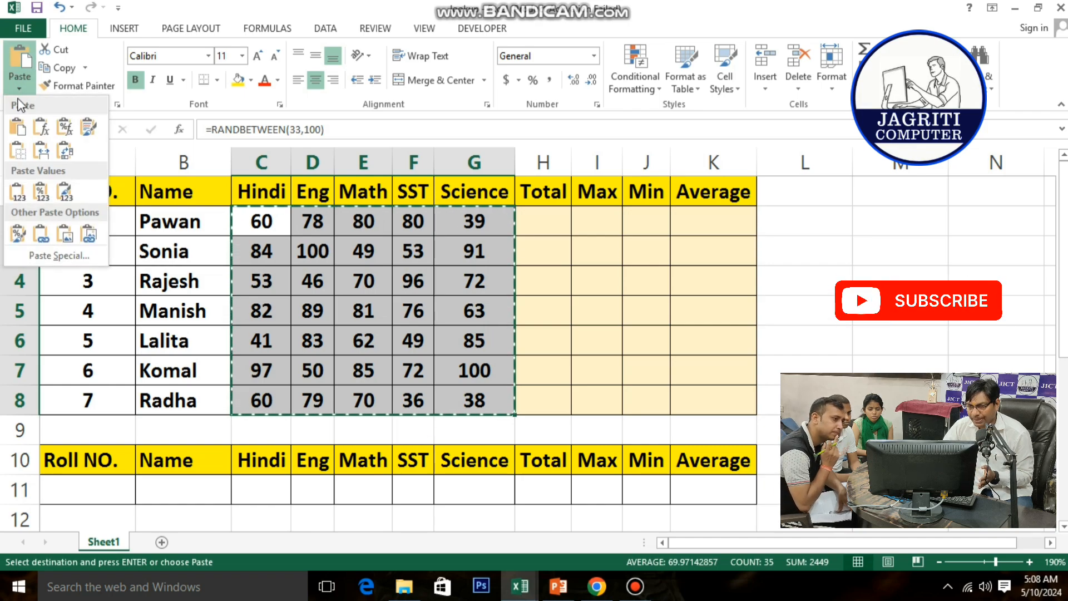
click(59, 256)
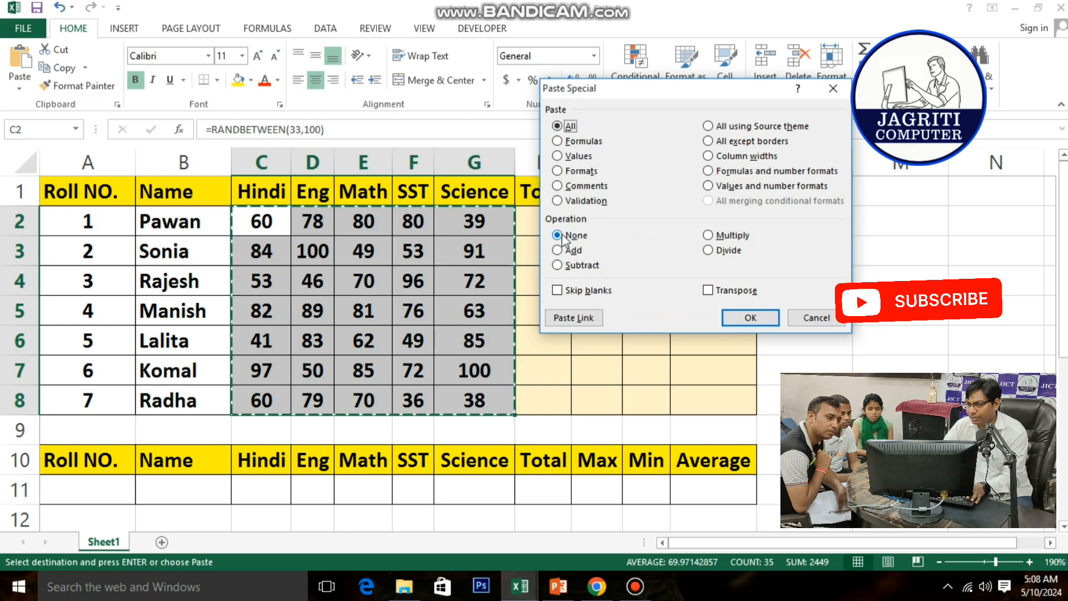
click(579, 158)
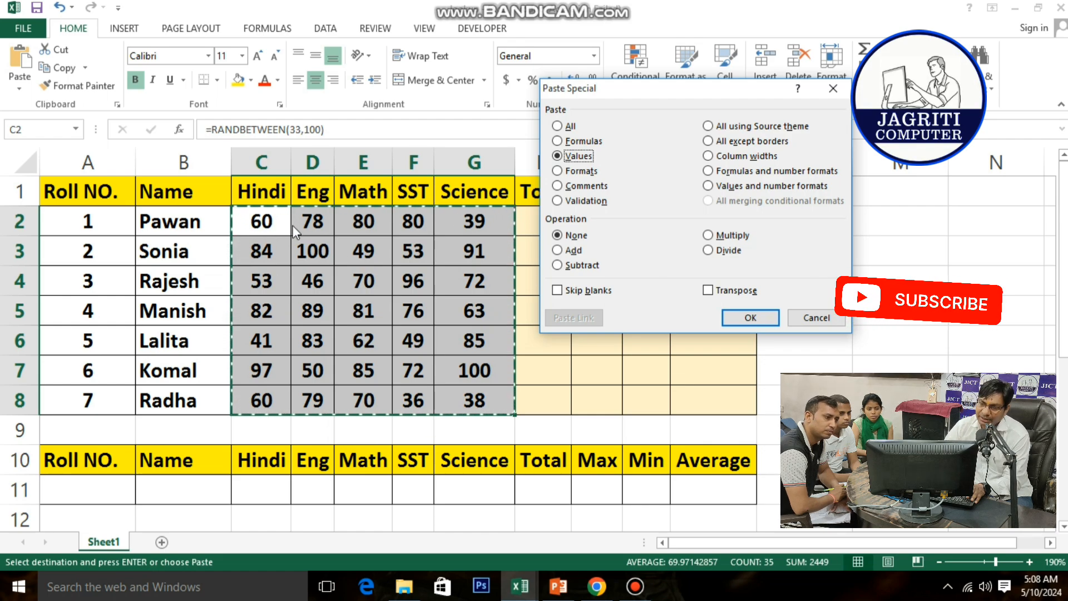
click(741, 321)
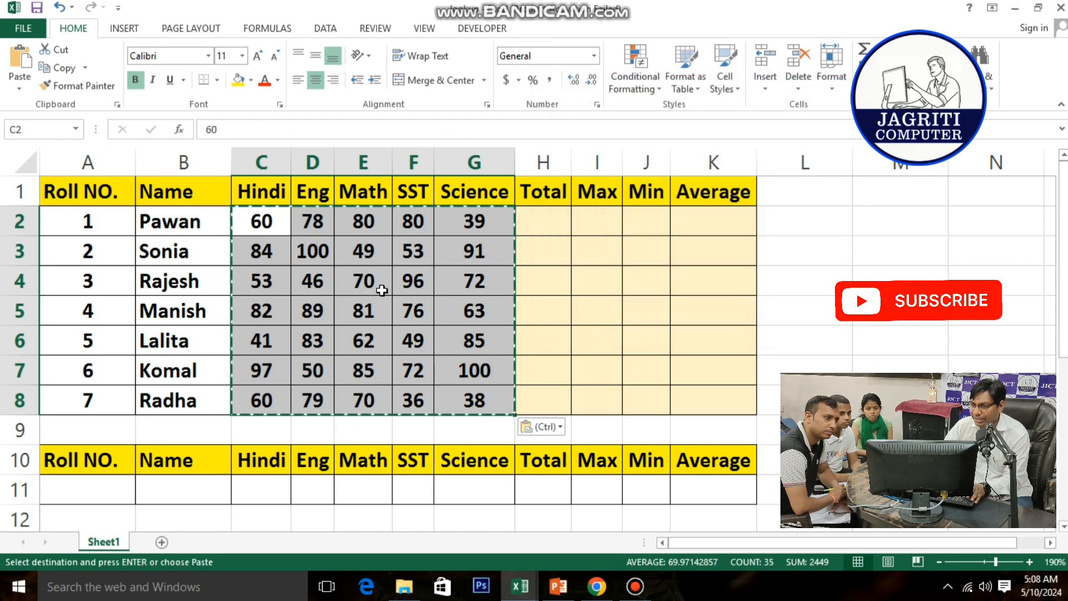
Check individual cells across the subject marks for whether they contain fixed numbers or formulas
double_click(256, 225)
click(307, 224)
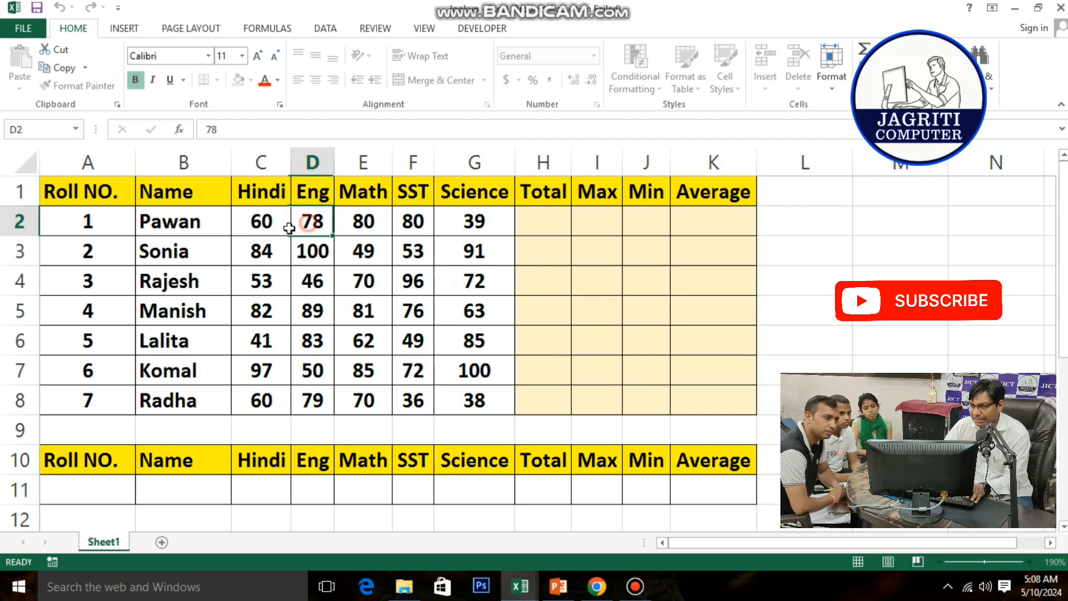
click(267, 221)
click(305, 225)
click(363, 223)
click(360, 251)
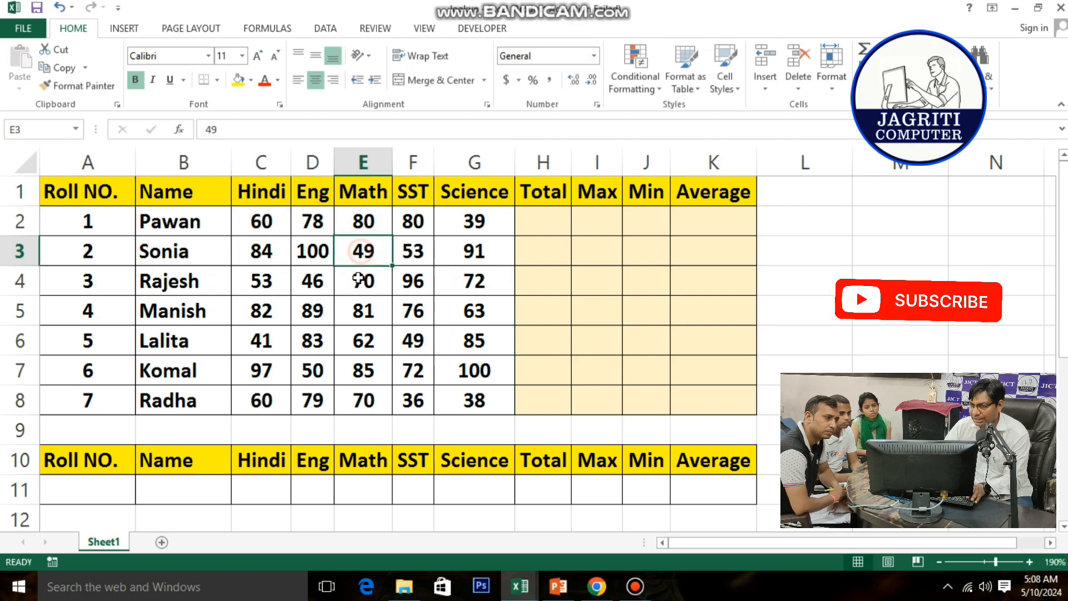
click(355, 281)
click(361, 312)
click(363, 370)
click(363, 399)
click(470, 401)
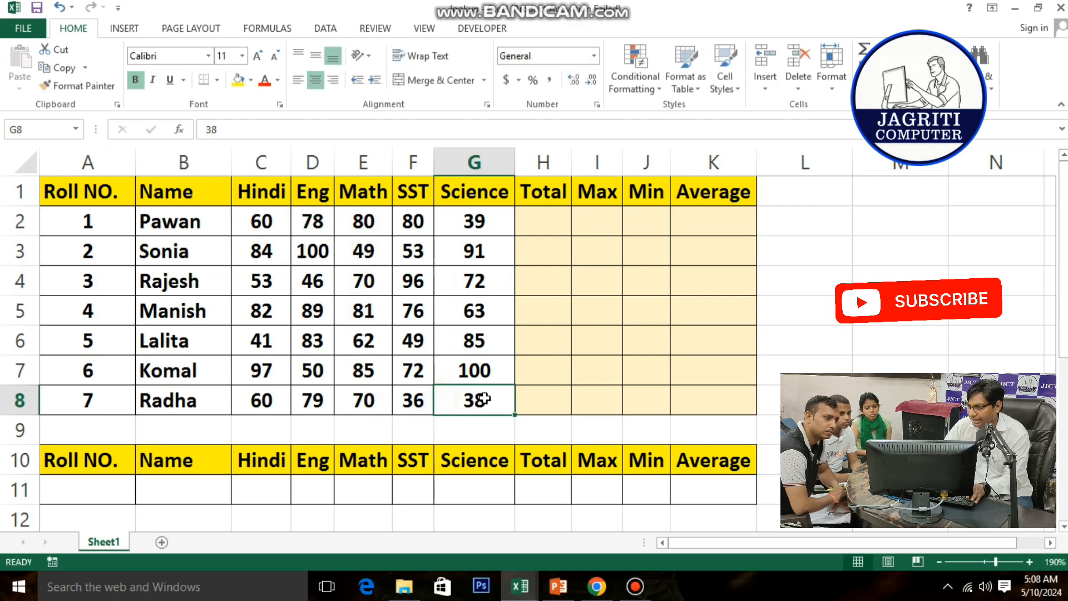
click(462, 267)
click(469, 306)
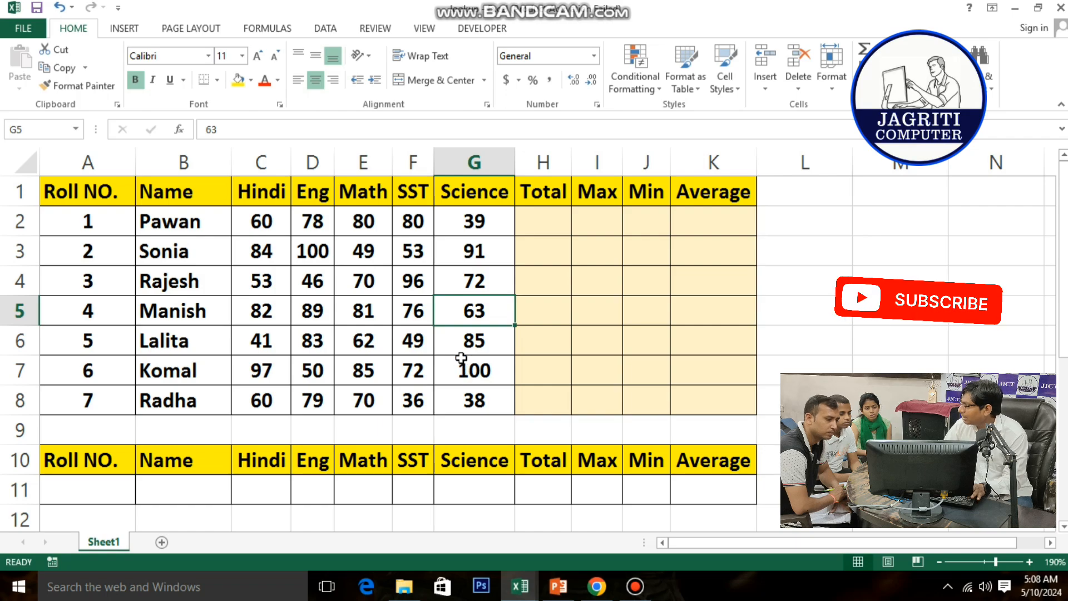
Enter =SUM(C2:G2) in cell H2 to total the first student's subject marks
click(554, 219)
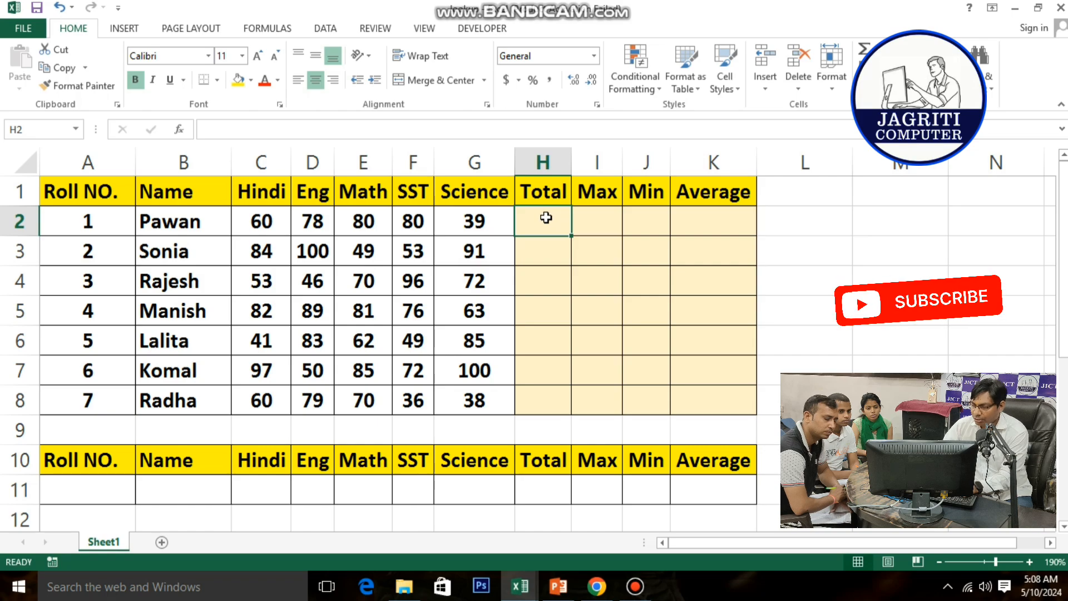
text(=SU)
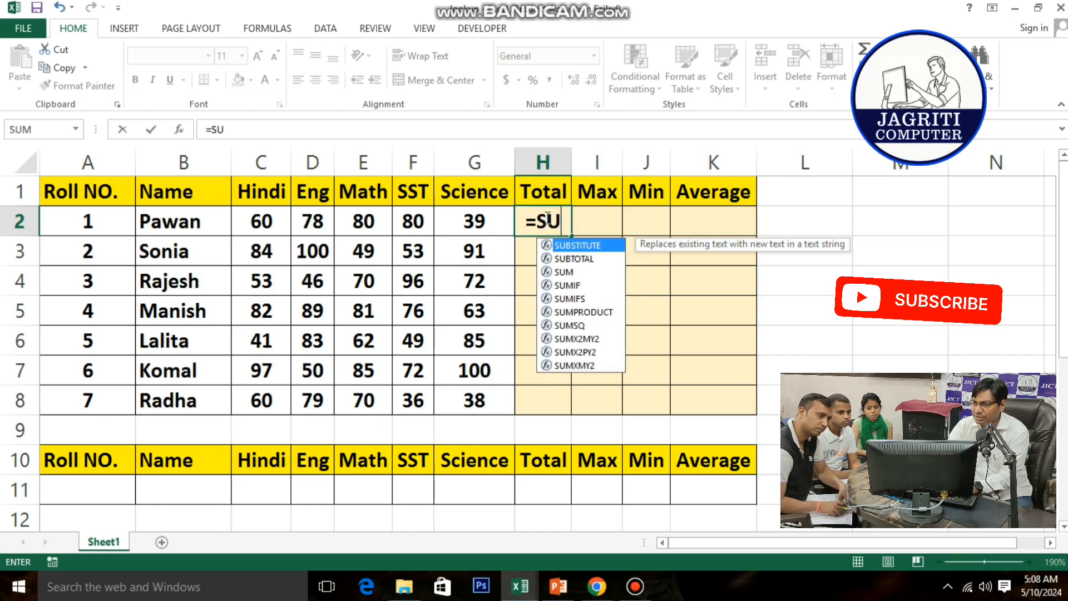
text(M()
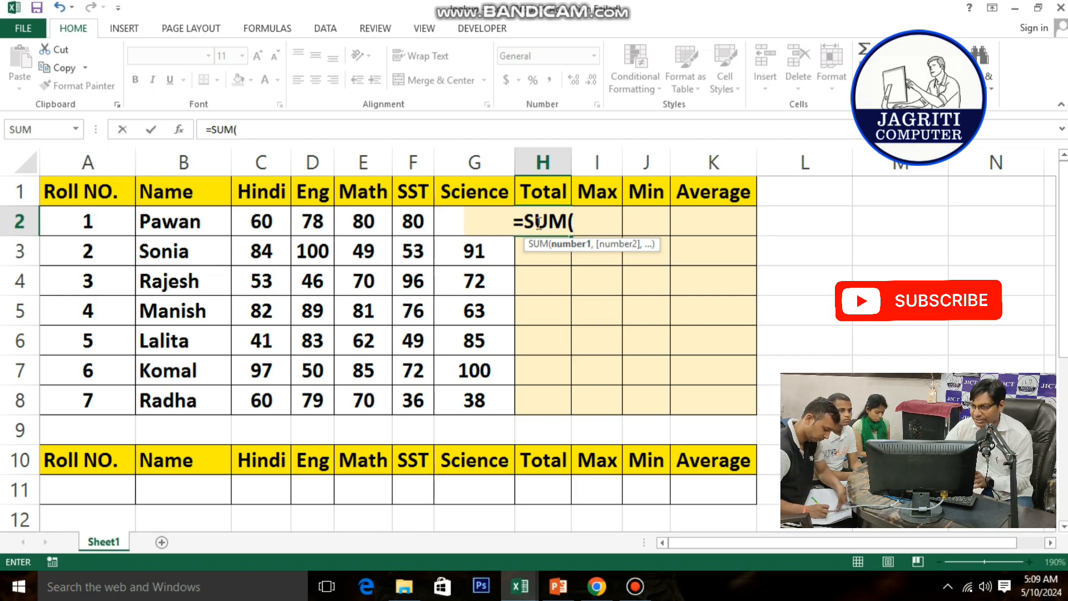
drag(253, 220, 461, 217)
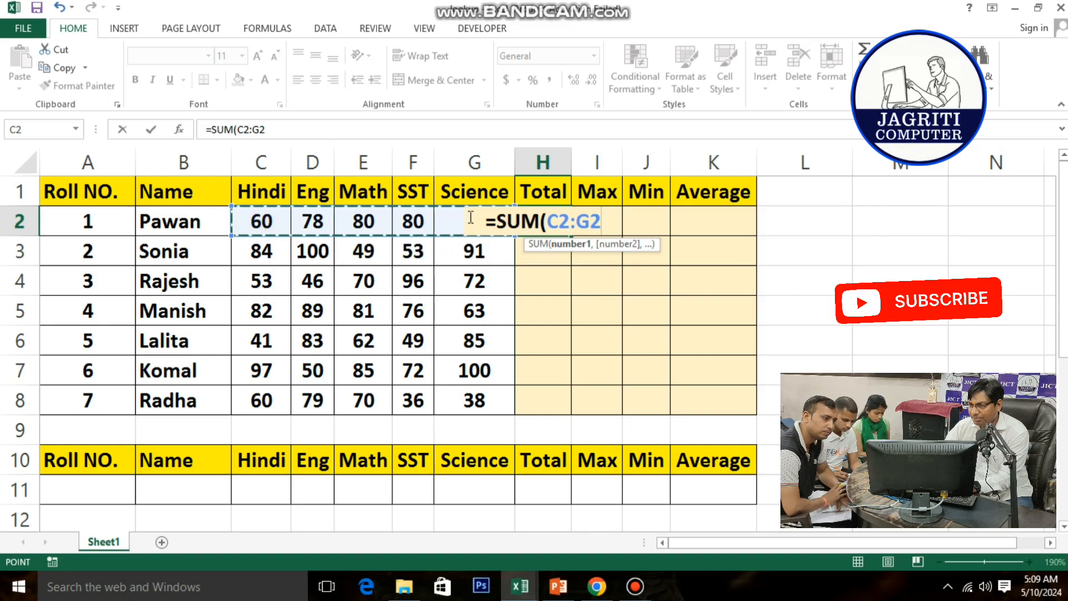
text())
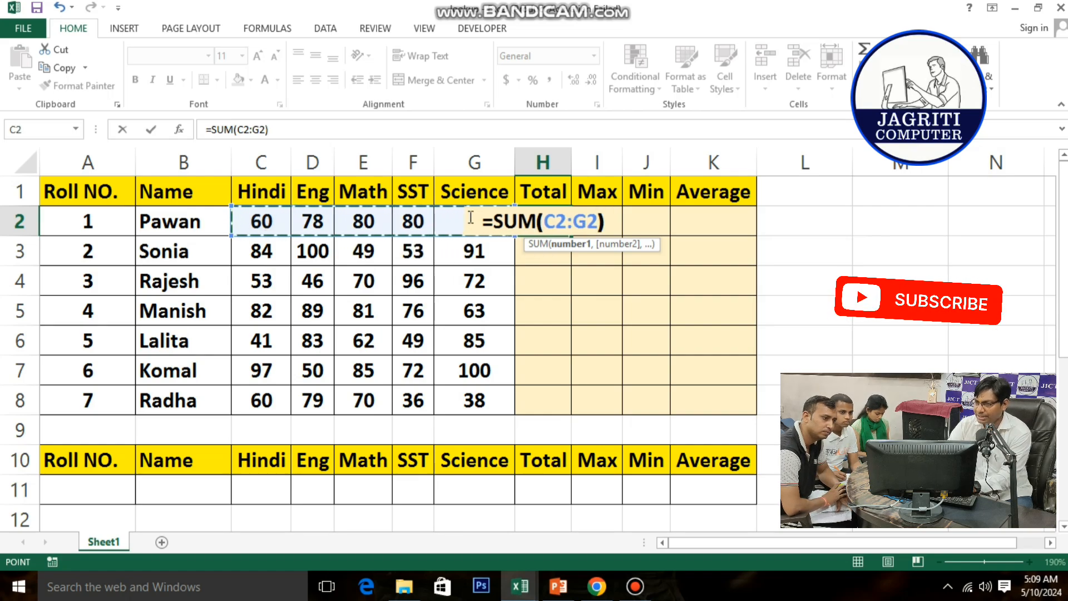
key(Return)
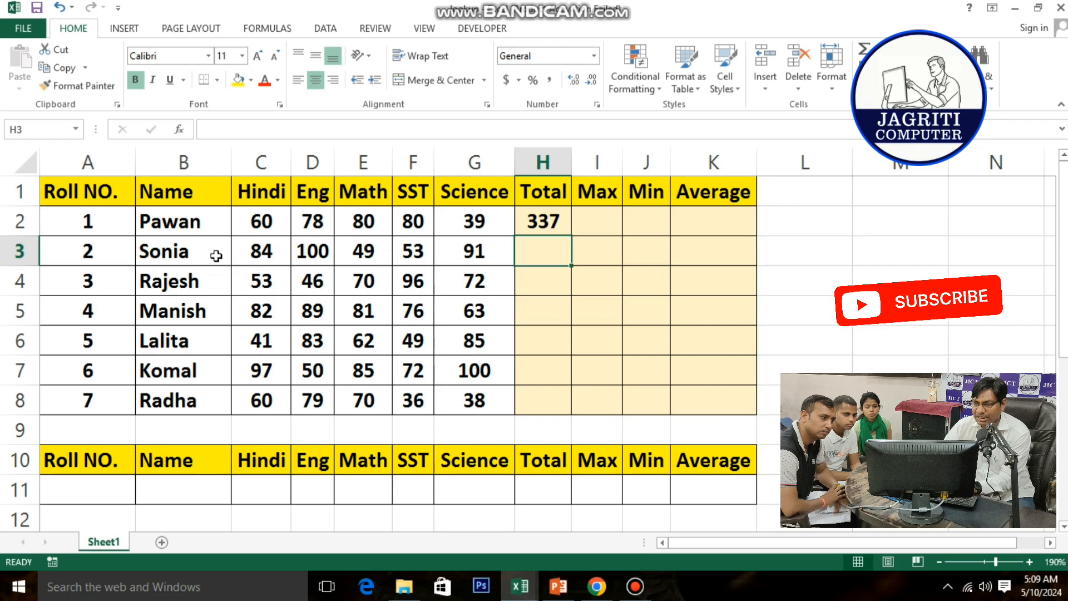
Fill the Total formula from H2 down through H8 for the remaining students
click(169, 224)
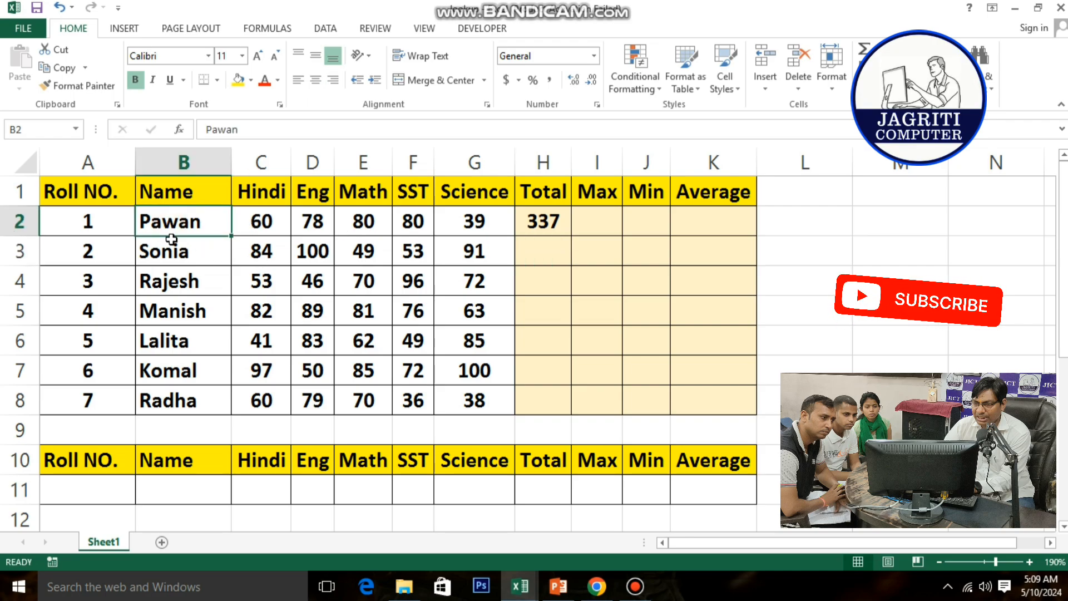
drag(270, 221, 517, 221)
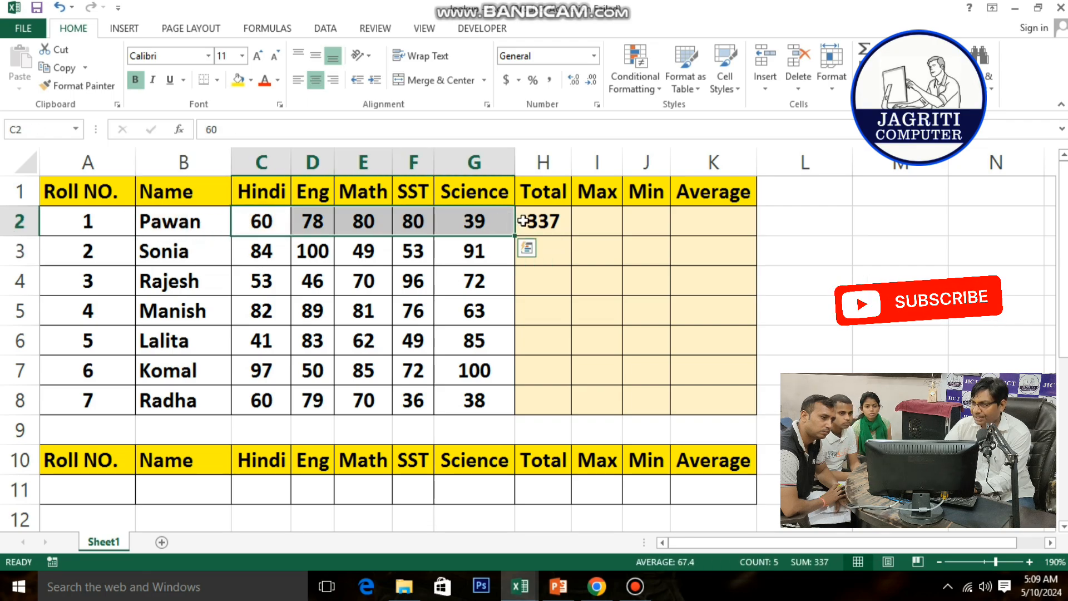
click(542, 220)
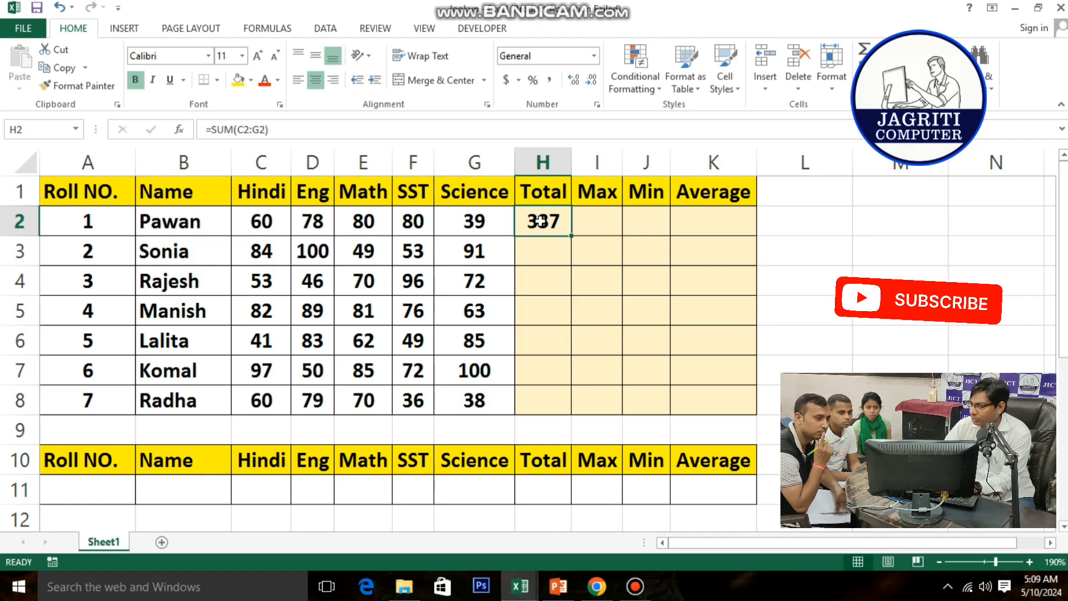
drag(549, 219, 543, 402)
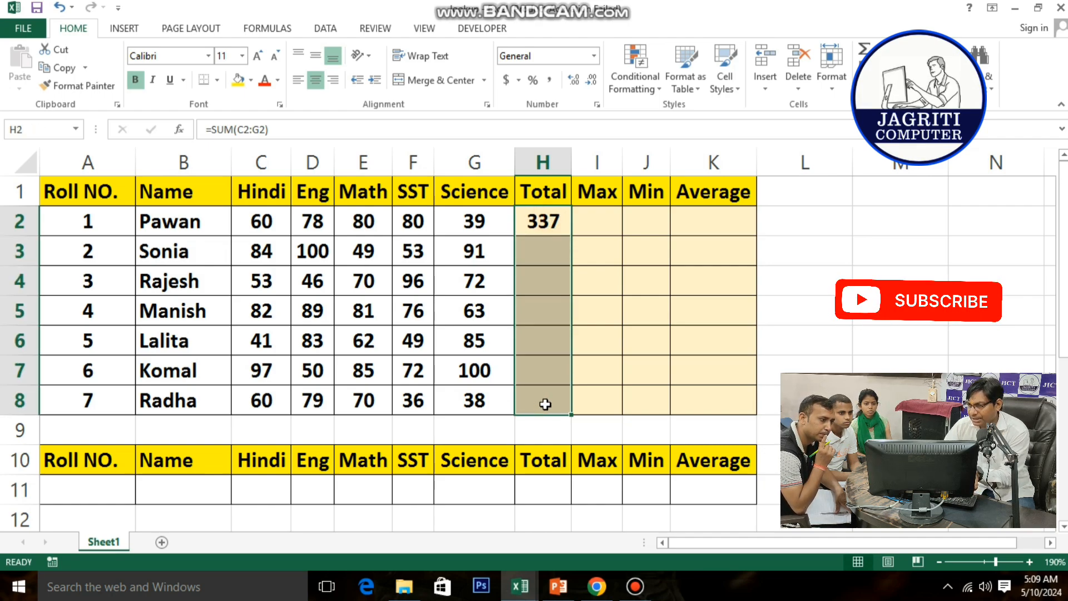
key(ctrl+d)
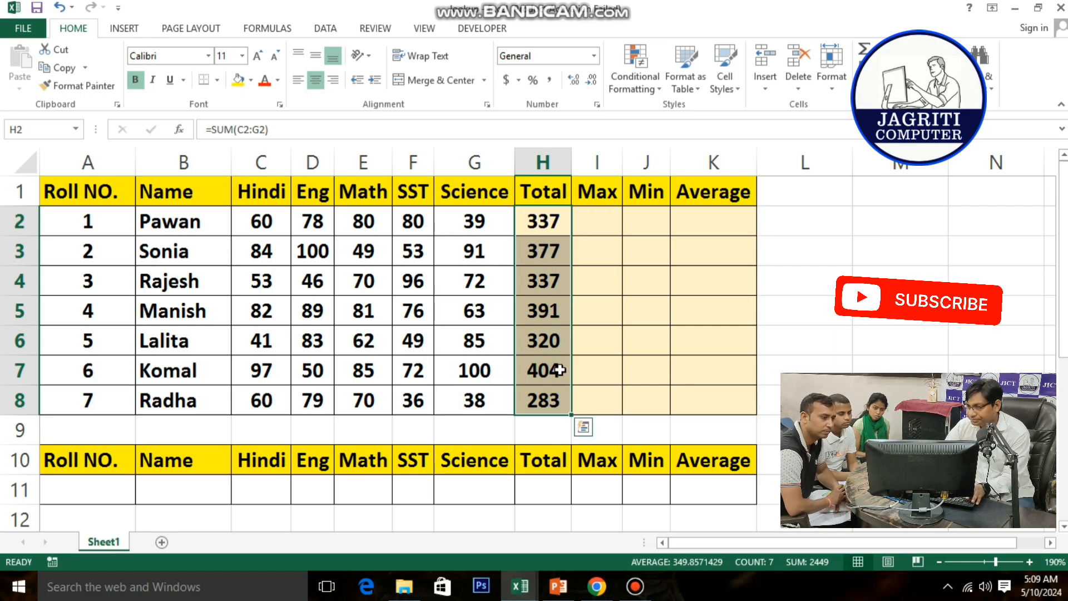
Enter =MAX(C2:G2) in cell I2 to get the first student's highest subject mark
click(594, 221)
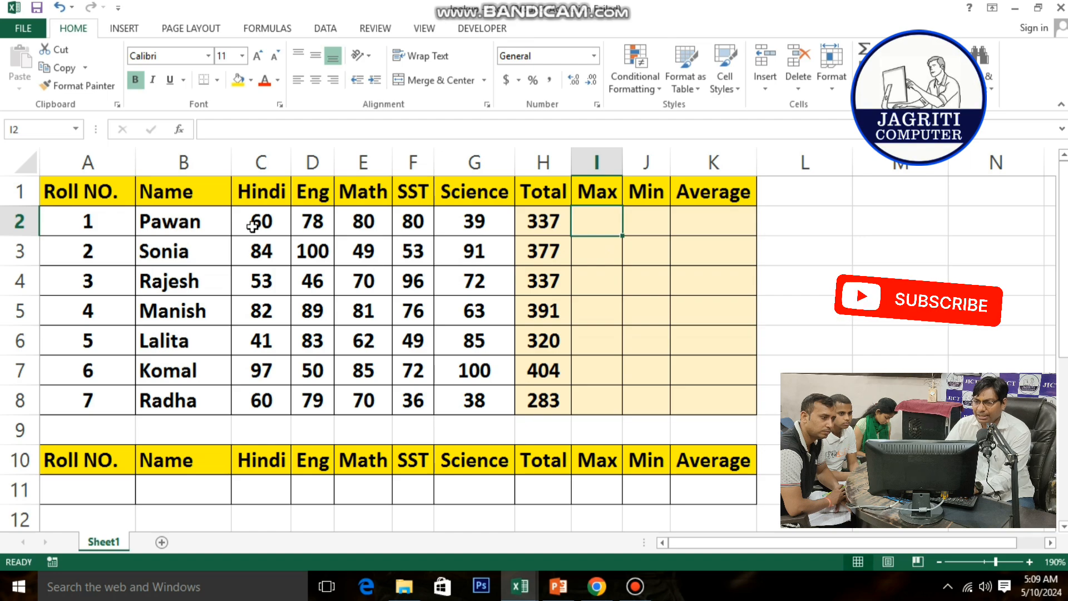
drag(251, 226, 487, 217)
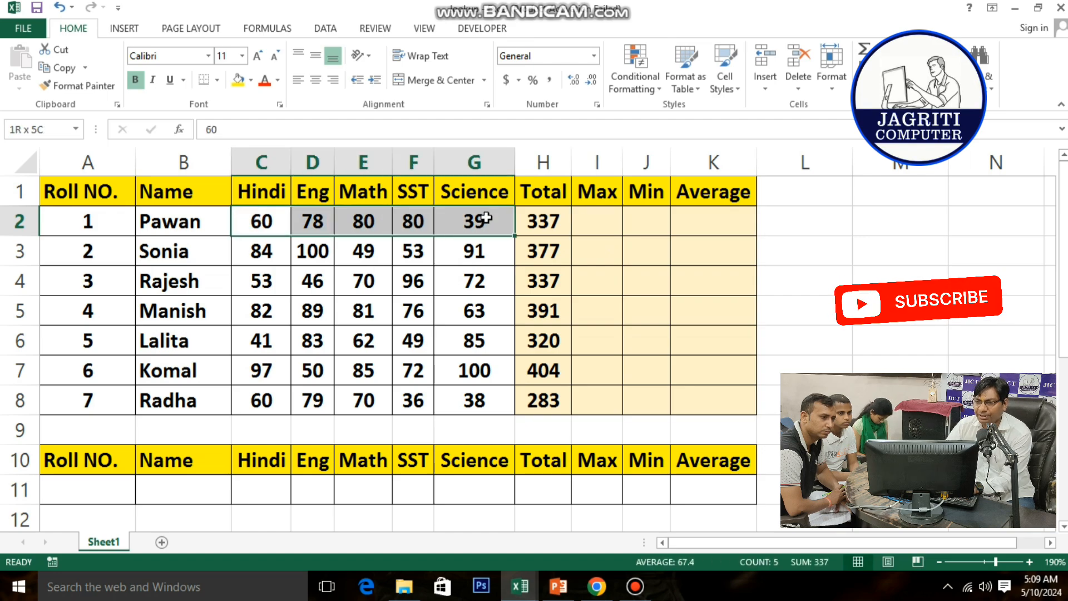
click(594, 222)
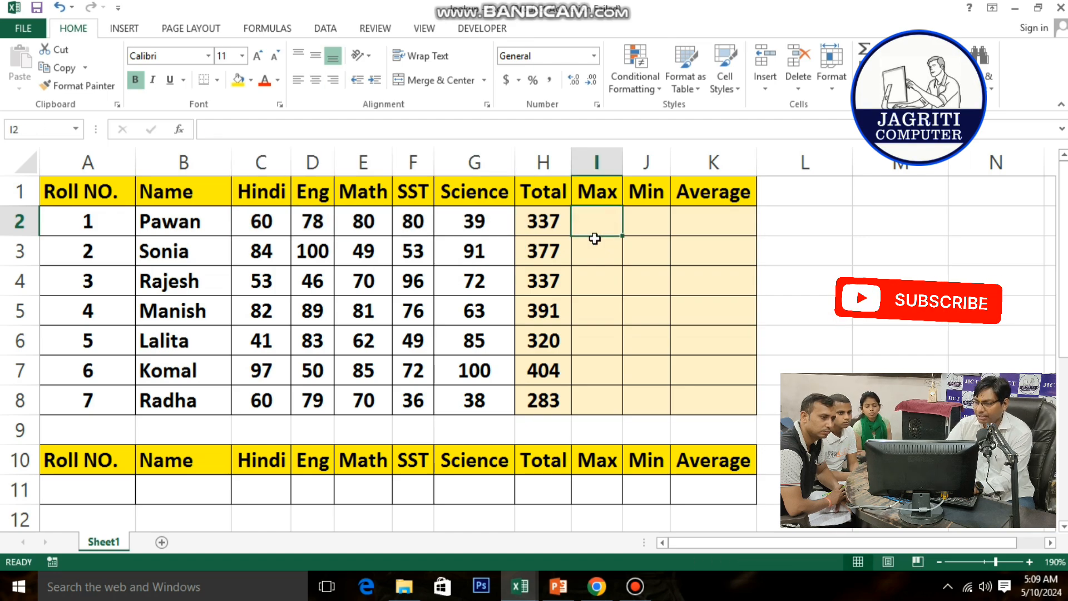
text(=MAX)
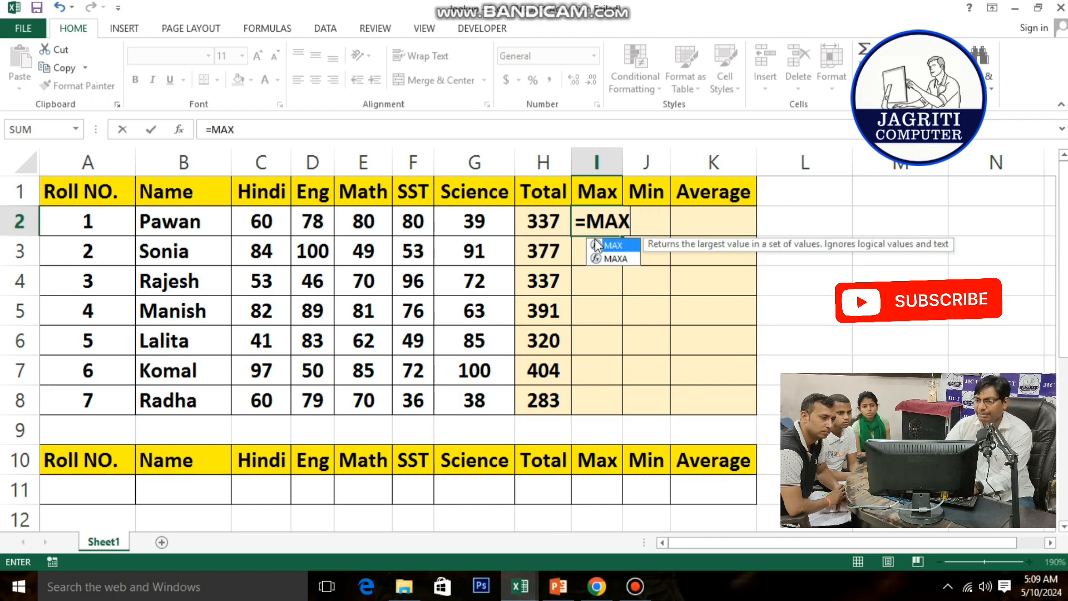
text(()
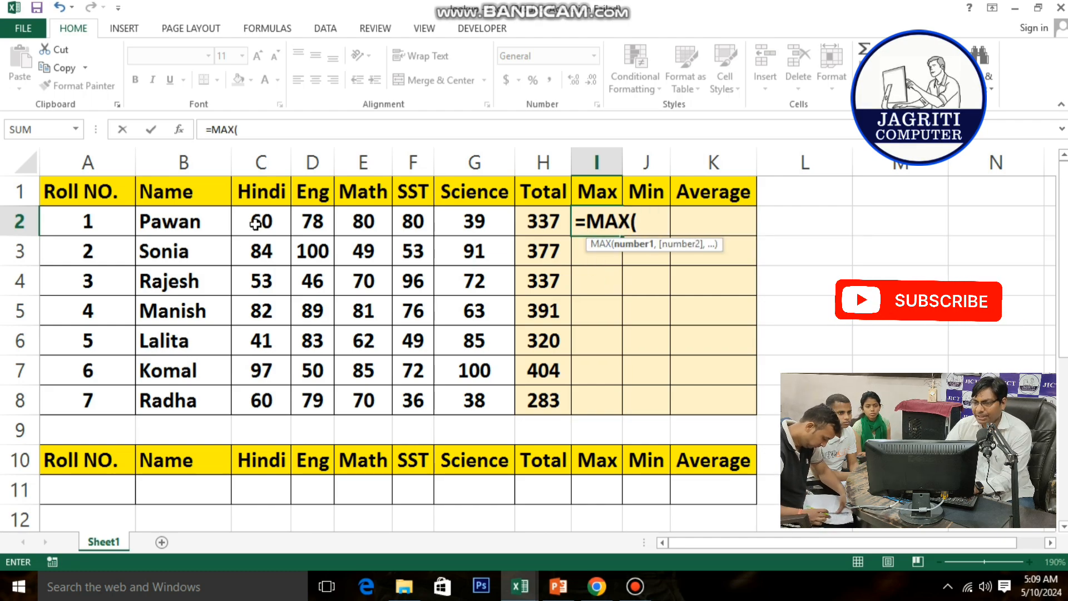
drag(255, 223, 479, 217)
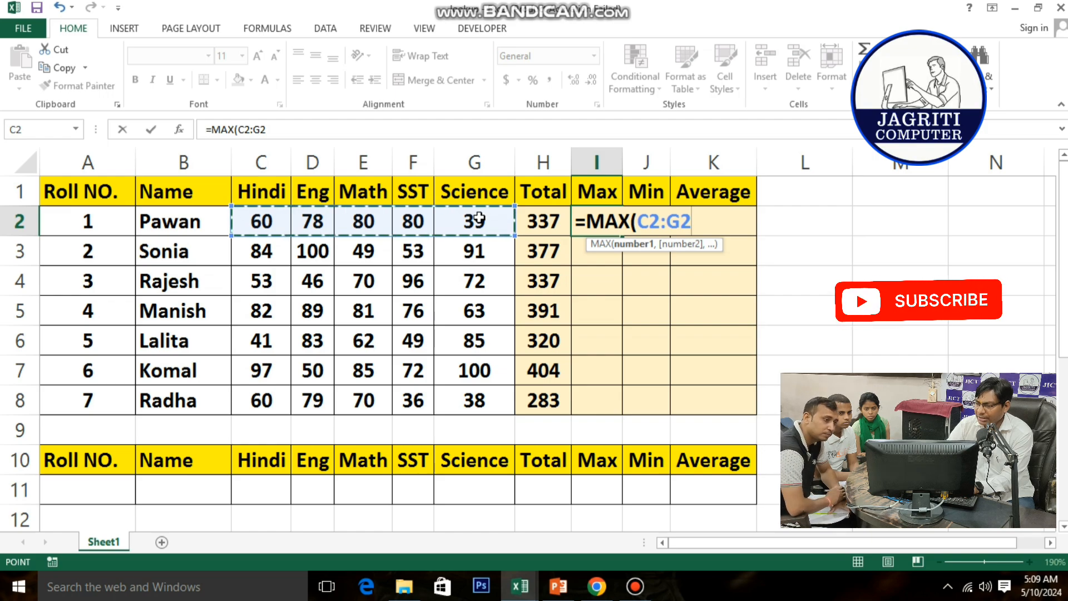
text())
key(Return)
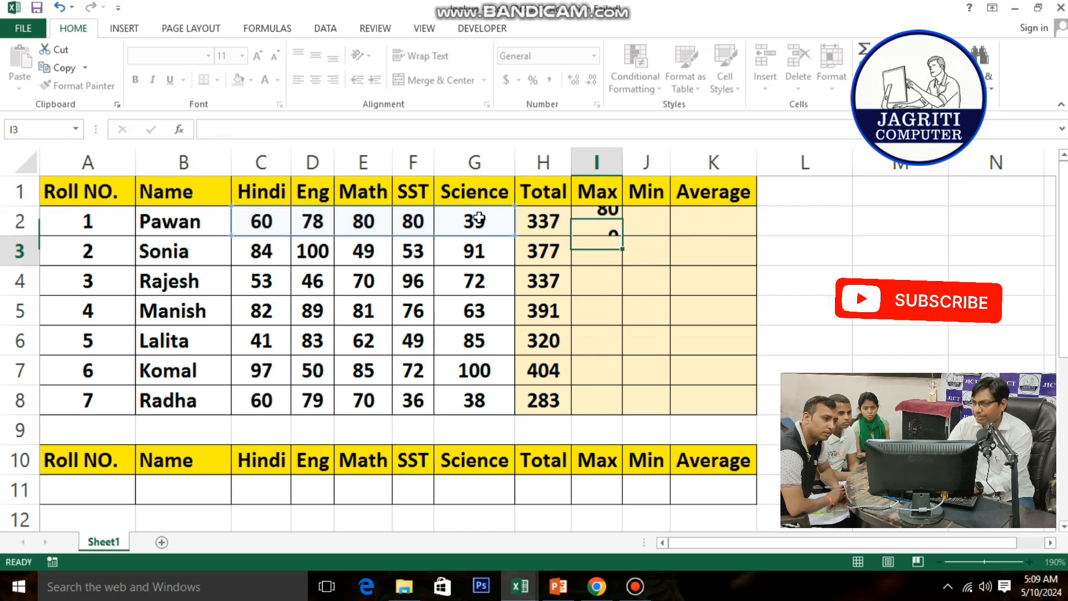
Fill the Max formula from I2 down through I8 for the remaining students
click(608, 223)
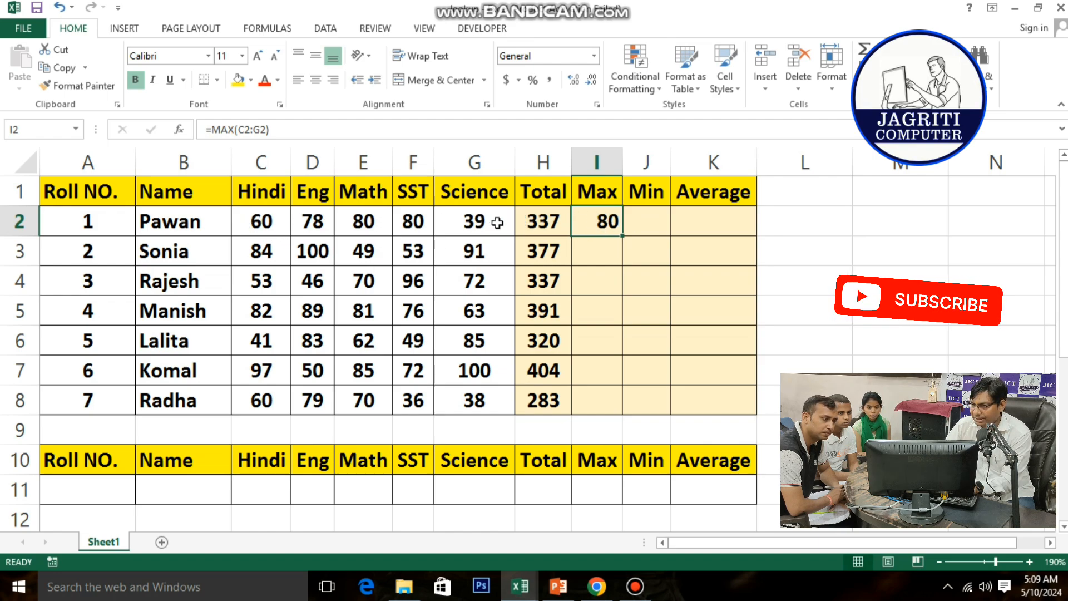
drag(601, 223, 593, 398)
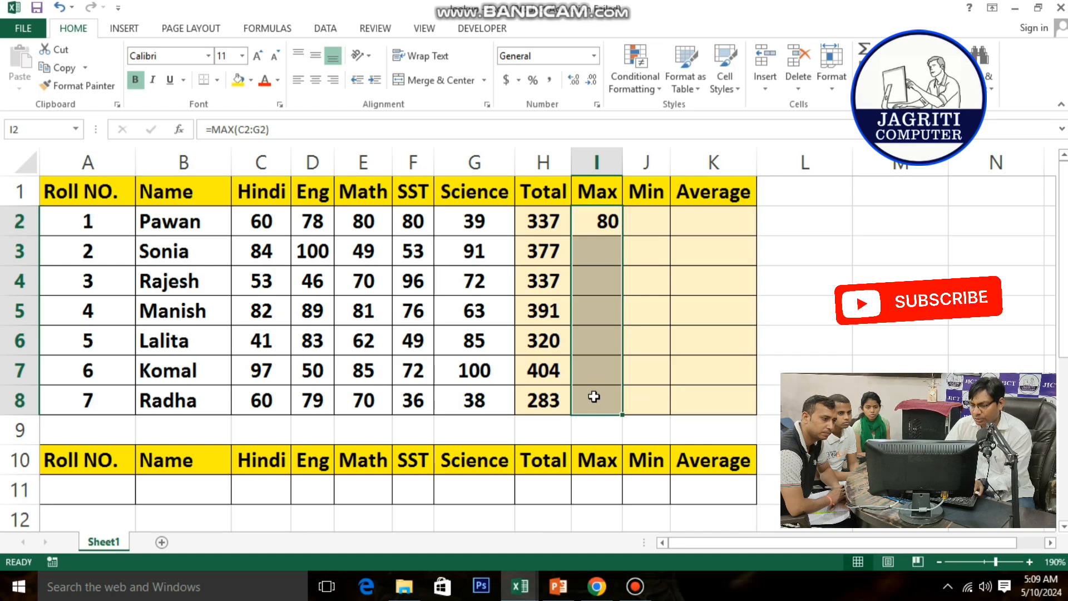
key(ctrl+d)
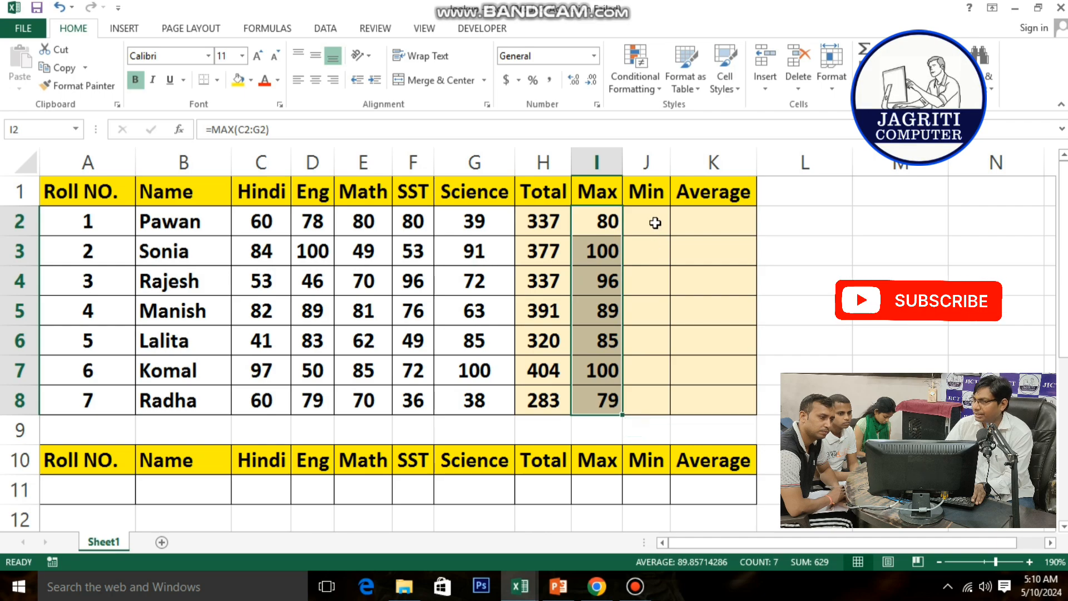
Enter =MIN(C2:G2) in cell J2 to get the first student's lowest subject mark
click(654, 222)
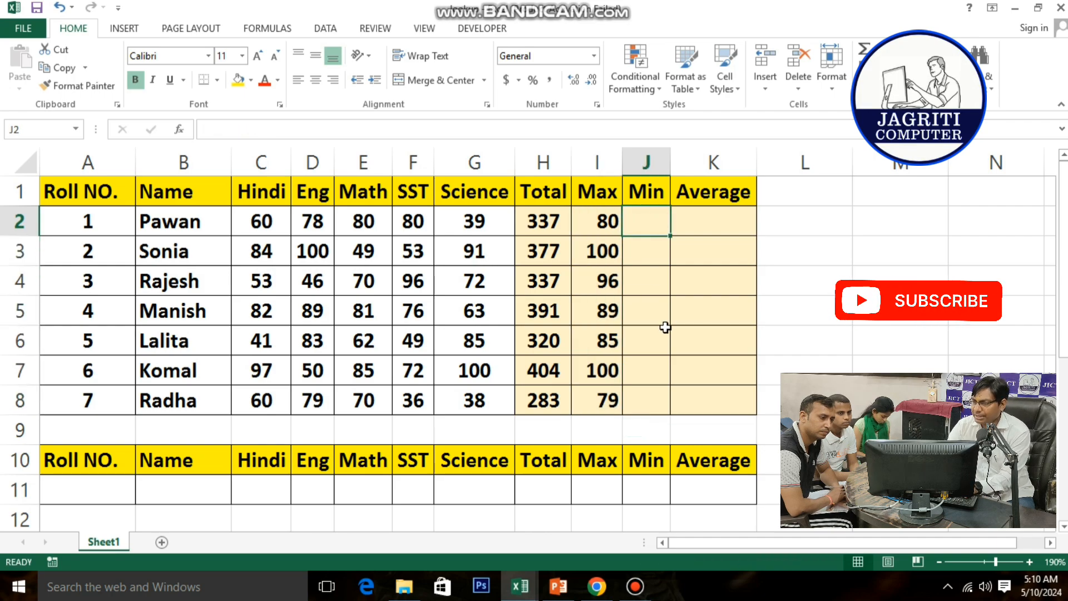
text(=)
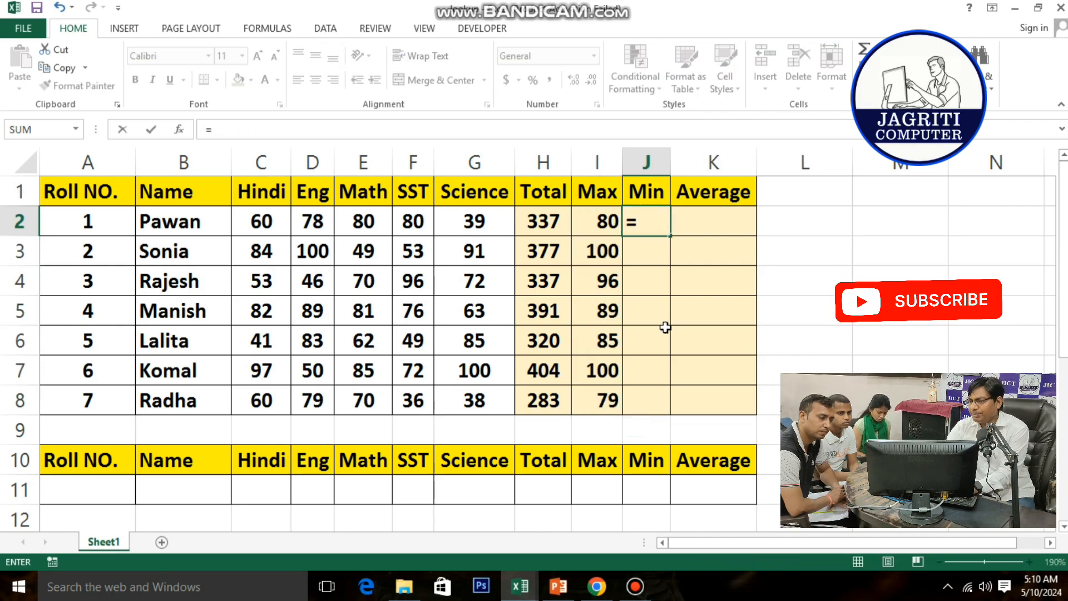
text(MIN()
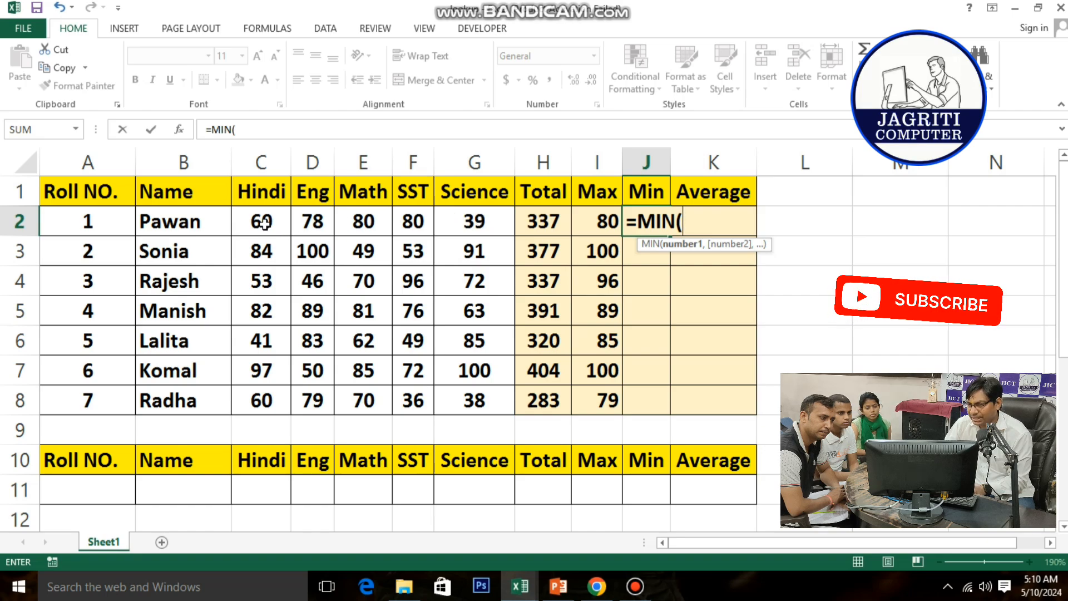
drag(265, 222, 479, 217)
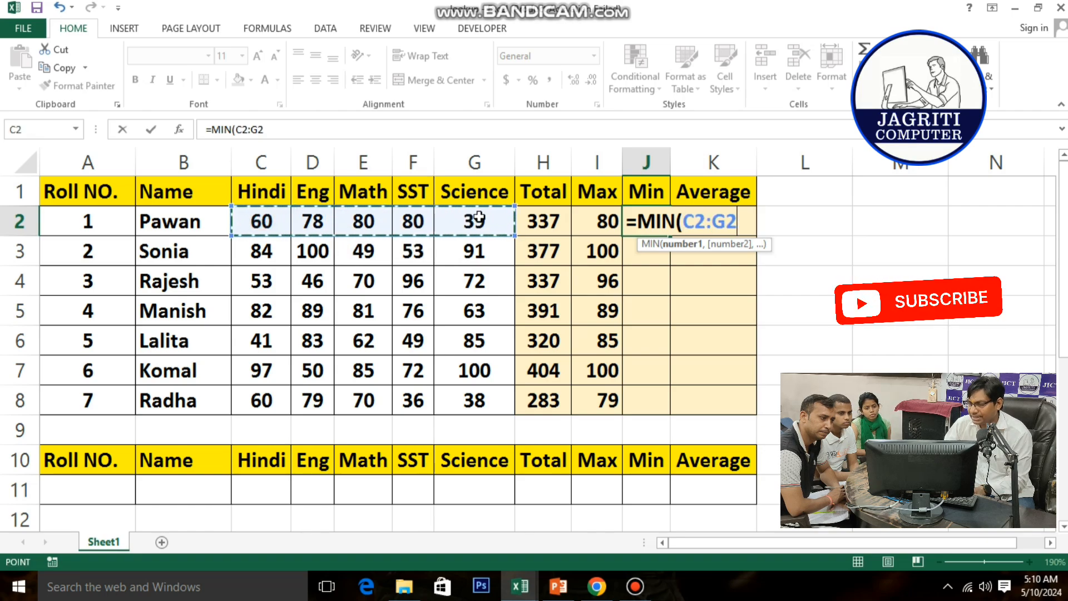
text())
key(ctrl+Return)
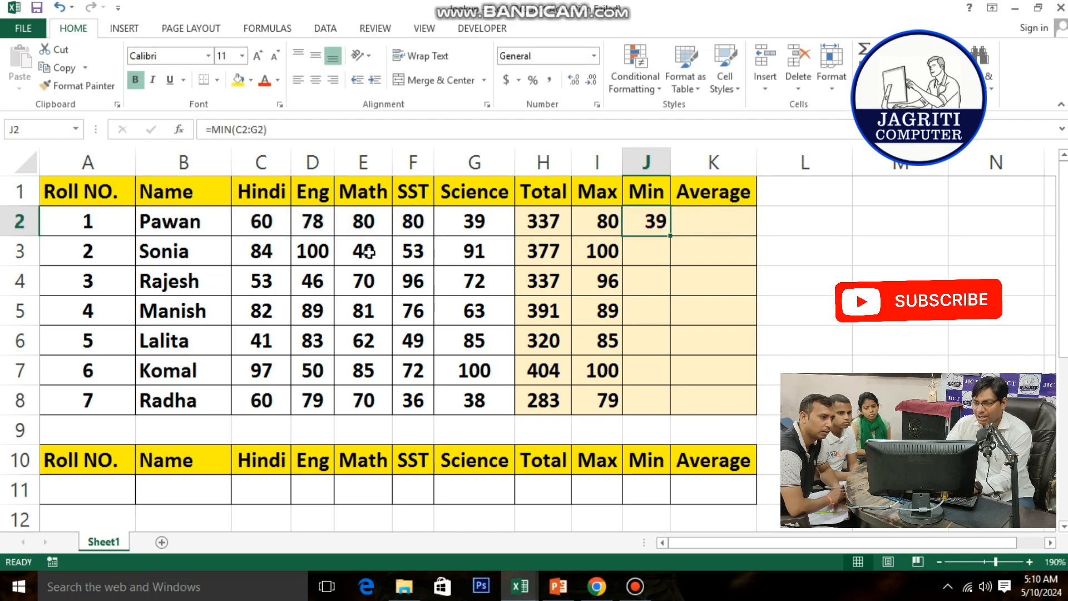
Fill the Min formula from J2 down through J8 for the remaining students
drag(271, 225, 495, 218)
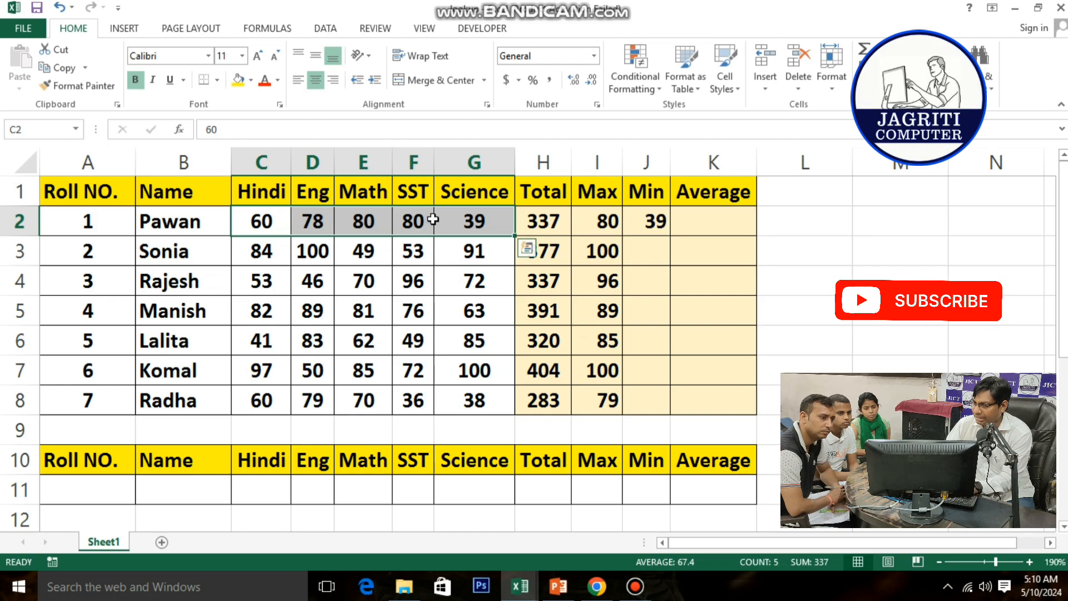
click(657, 221)
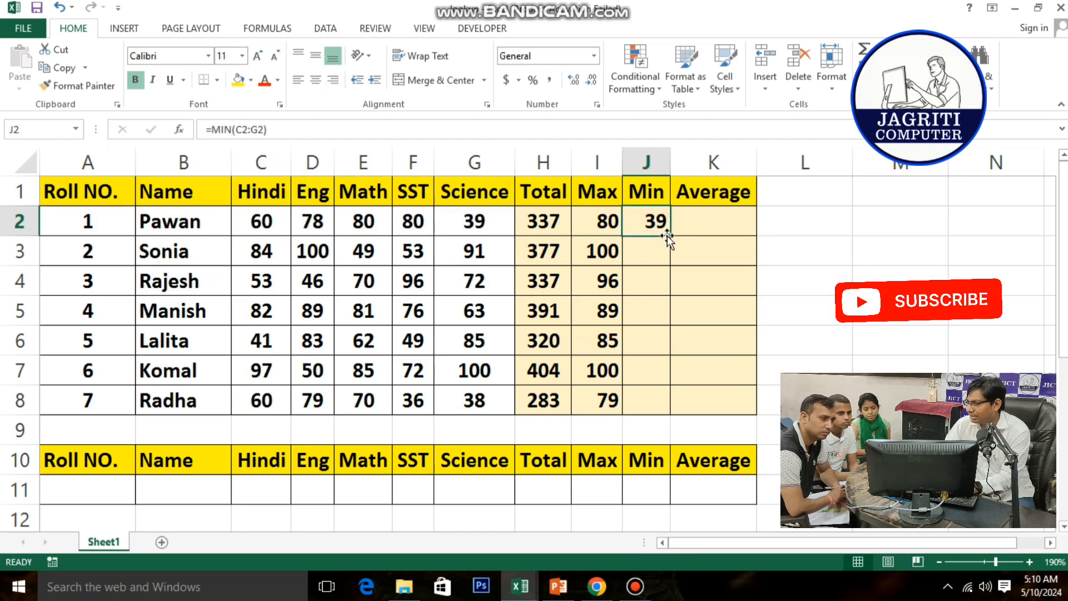
drag(657, 221, 643, 399)
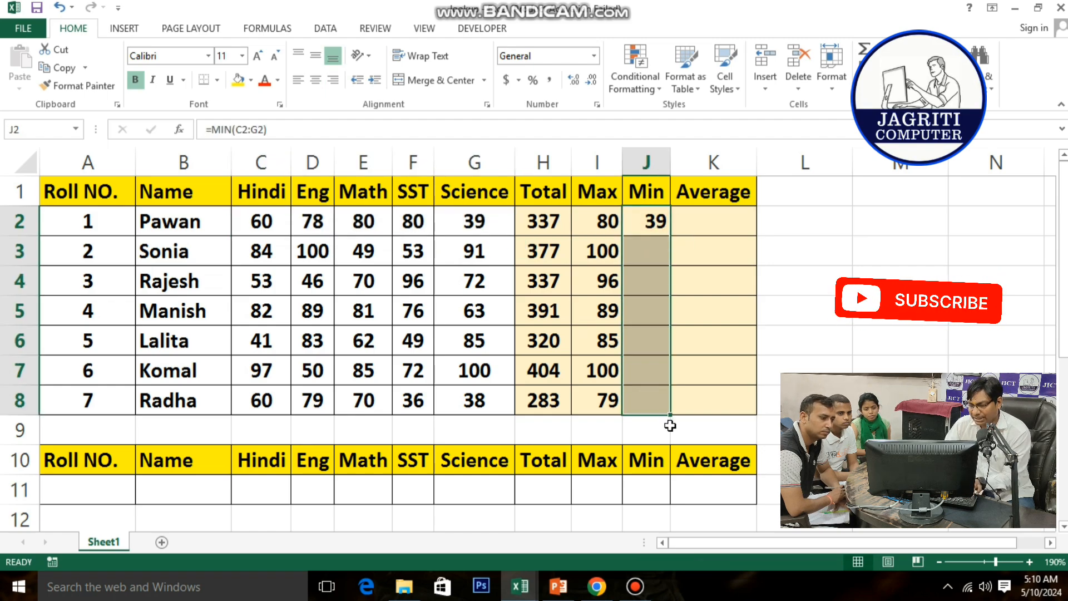
key(ctrl+d)
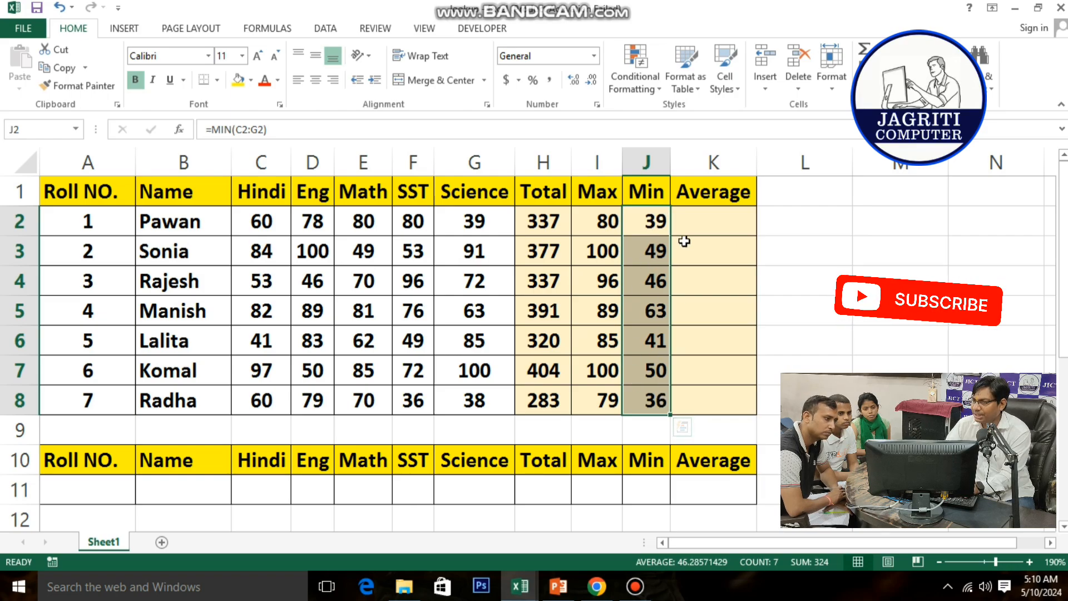
Enter =AVERAGE(C2:G2) in cell K2 to get the first student's average subject mark
click(690, 222)
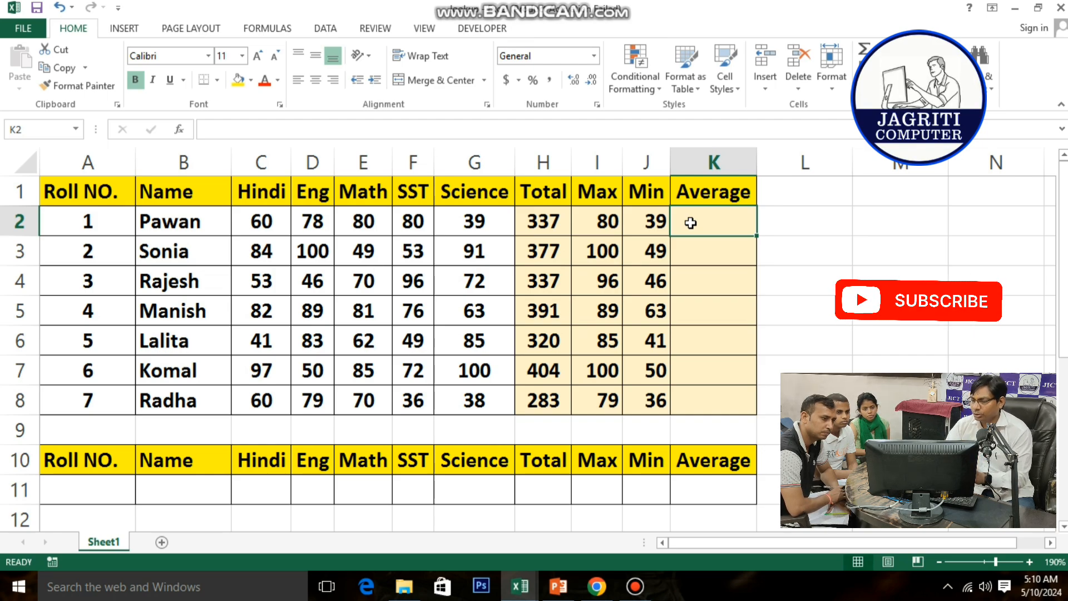
text(=AVER)
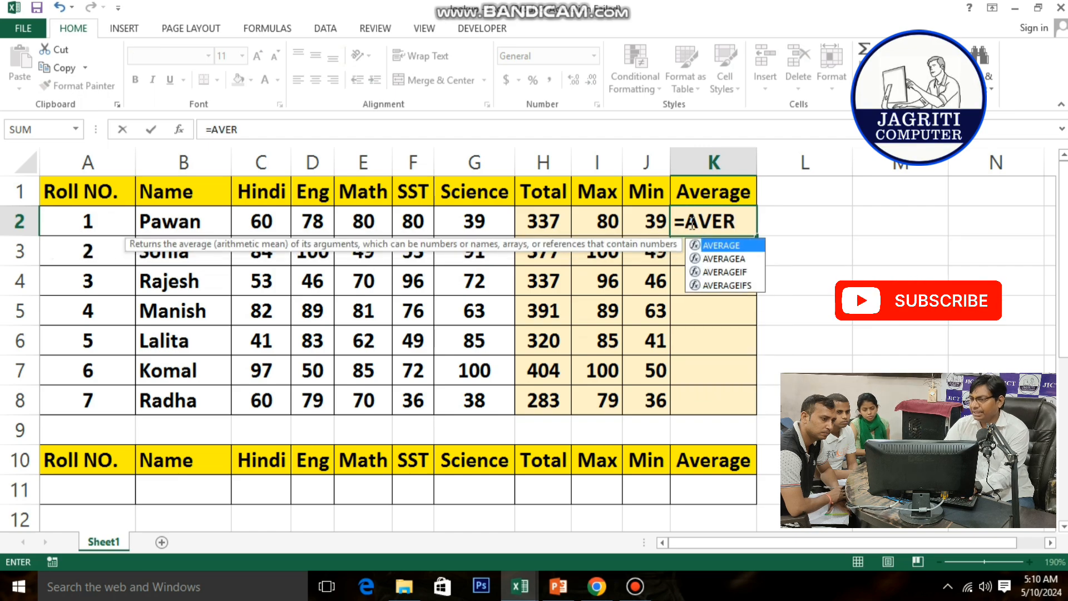
key(Tab)
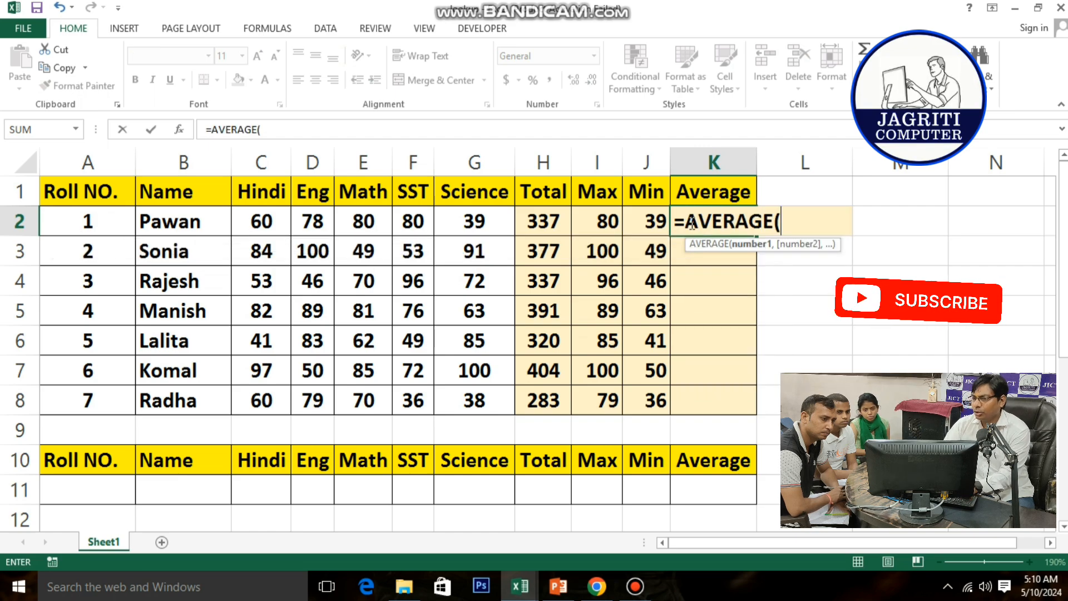
drag(262, 223, 467, 222)
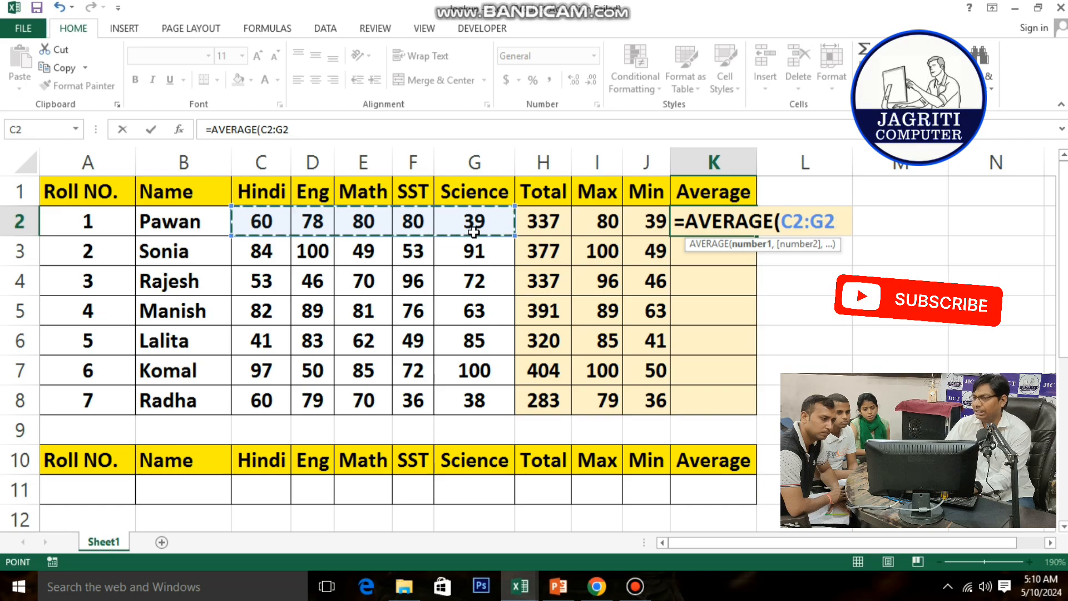
text())
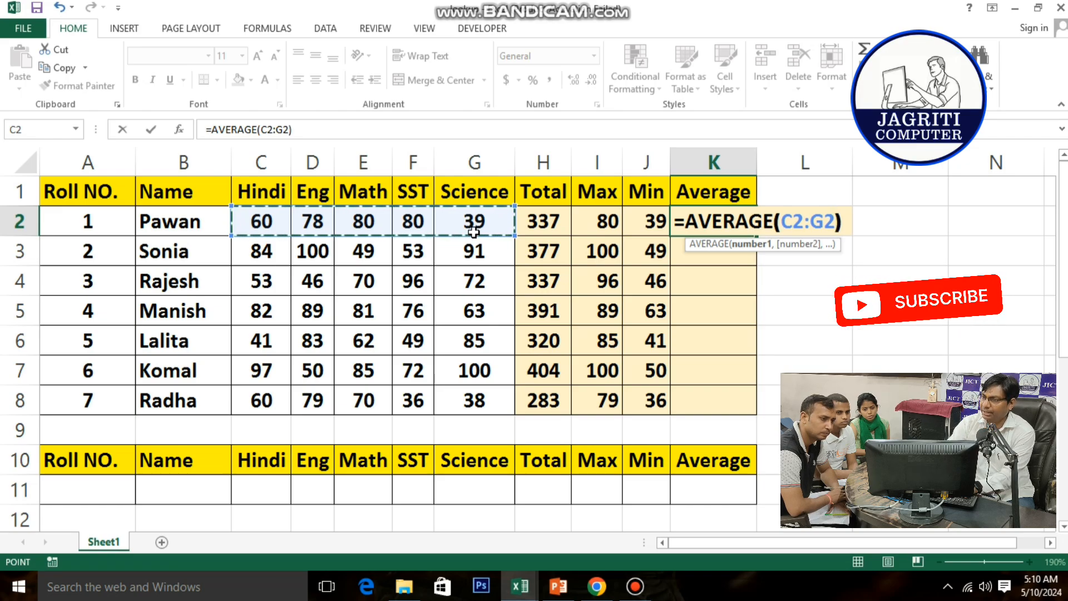
key(Return)
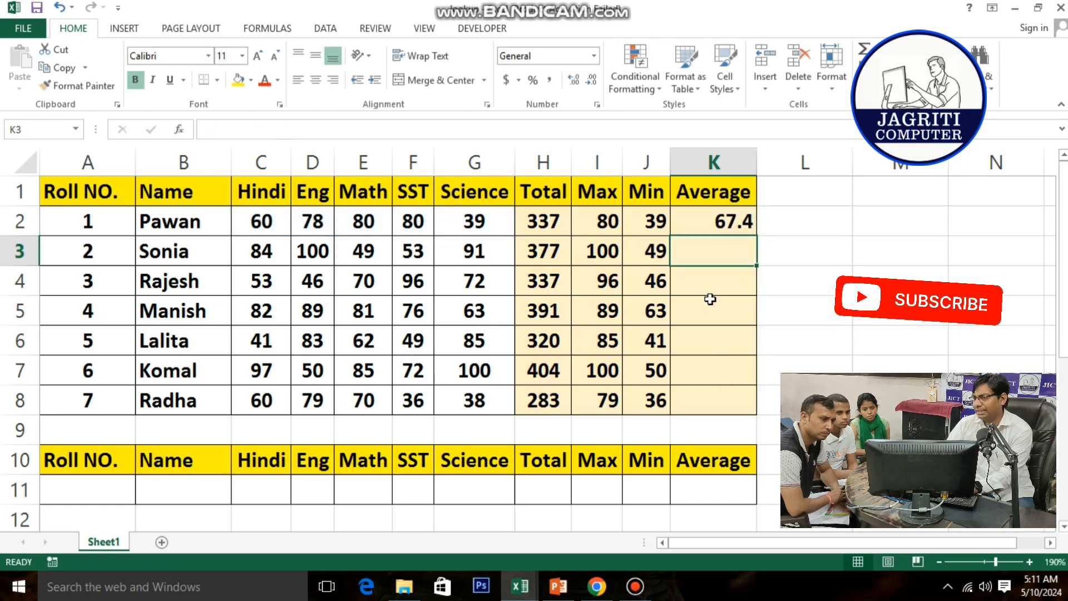
Fill the Average formula from K2 down through K8 for the remaining students
click(706, 222)
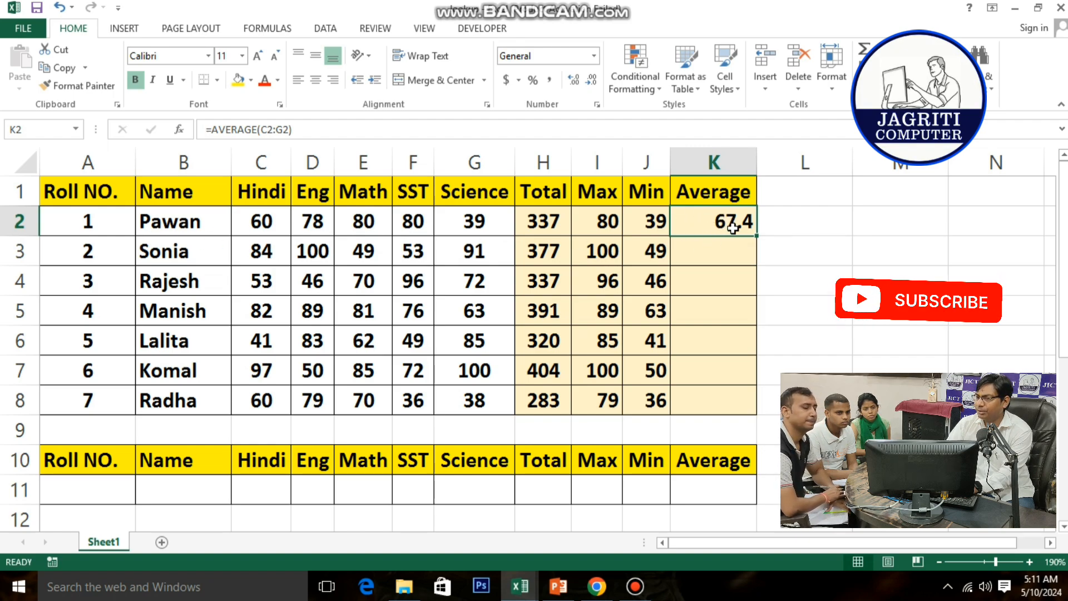
mouse_move(730, 221)
mouse_down()
mouse_move(716, 348)
mouse_move(724, 413)
mouse_up()
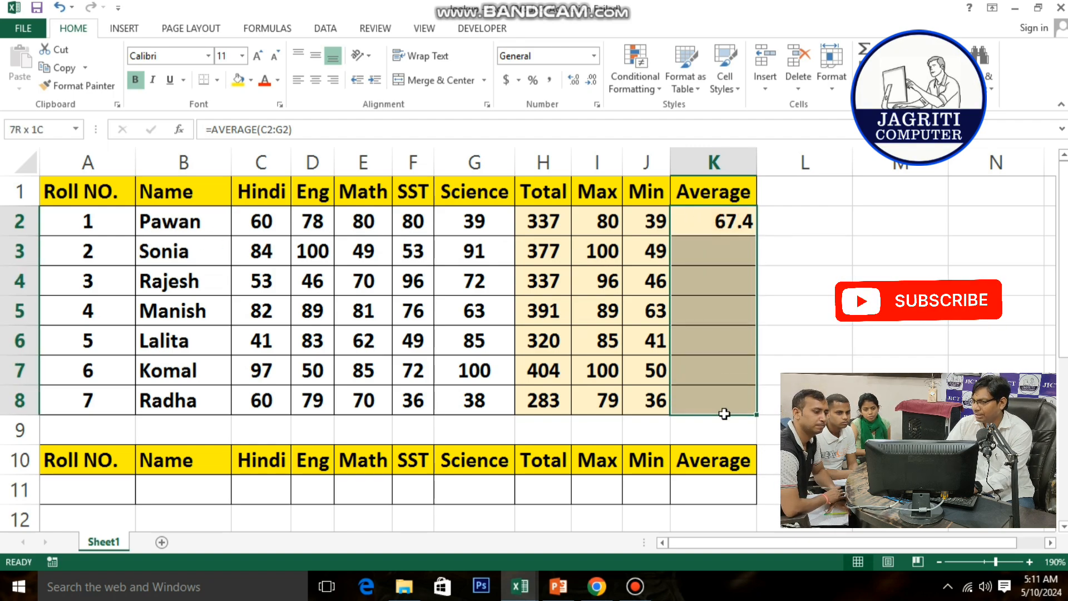
key(ctrl+d)
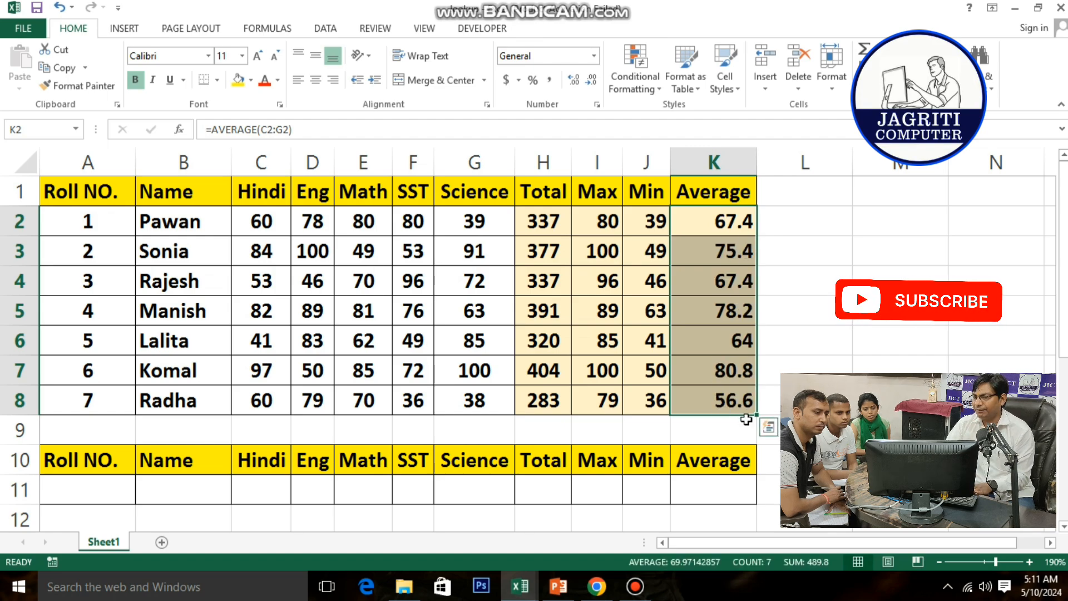
click(734, 424)
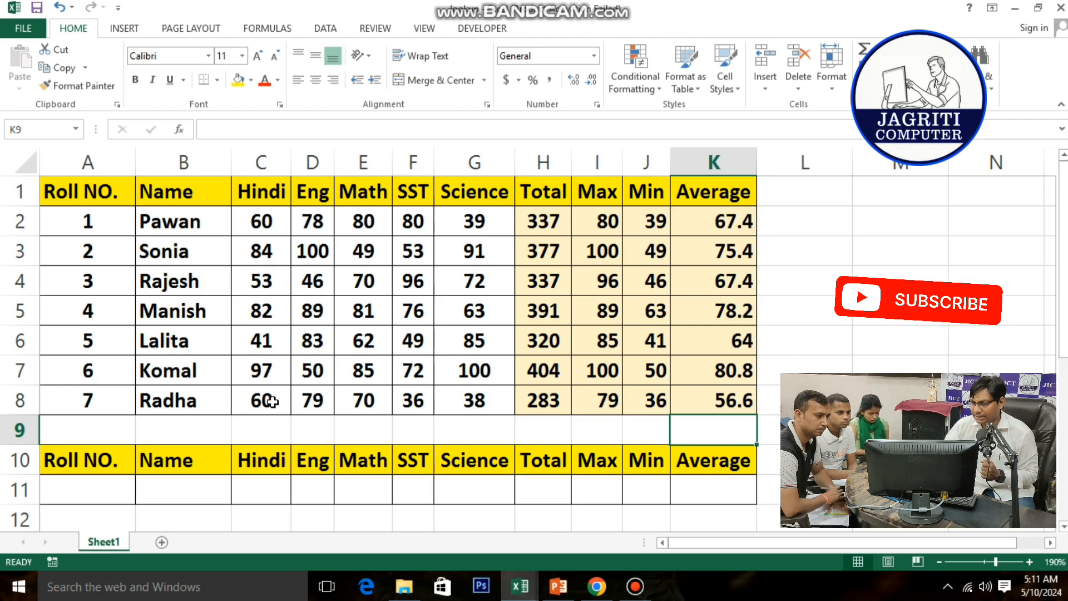
Enter roll number 4 in cell A11 of the second table as the lookup value
click(91, 492)
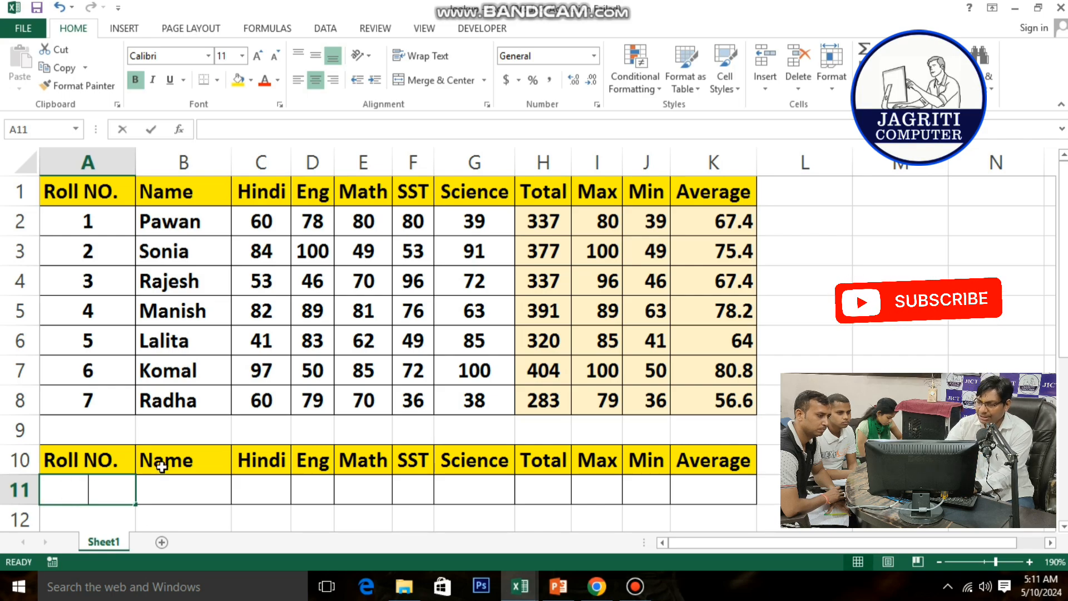
text(4)
key(Return)
click(196, 471)
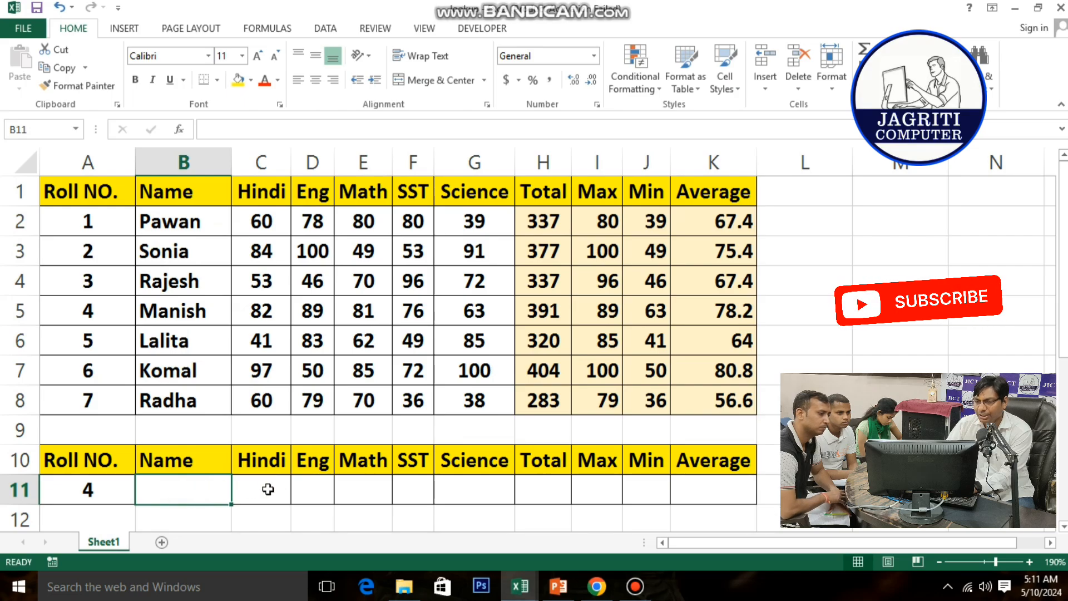
click(263, 490)
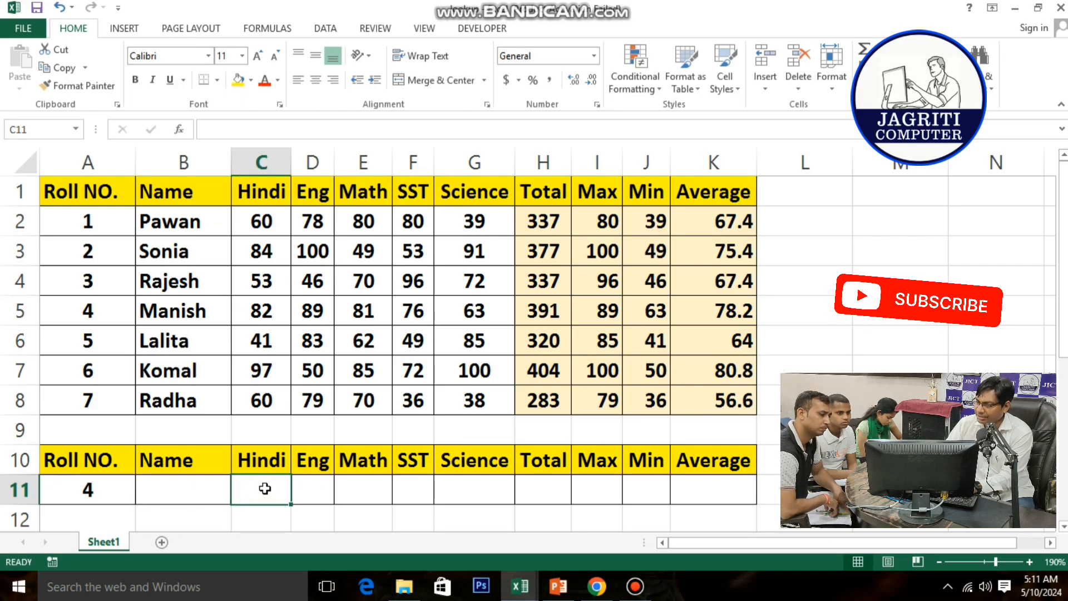
click(316, 488)
click(377, 488)
click(420, 488)
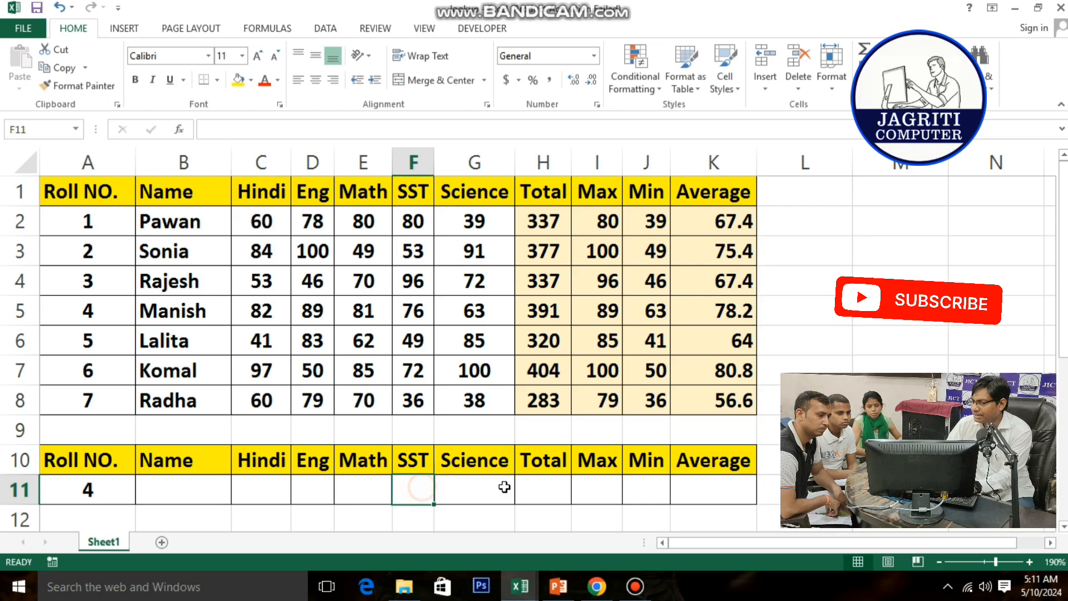
click(504, 487)
click(555, 487)
click(596, 486)
click(637, 490)
click(735, 492)
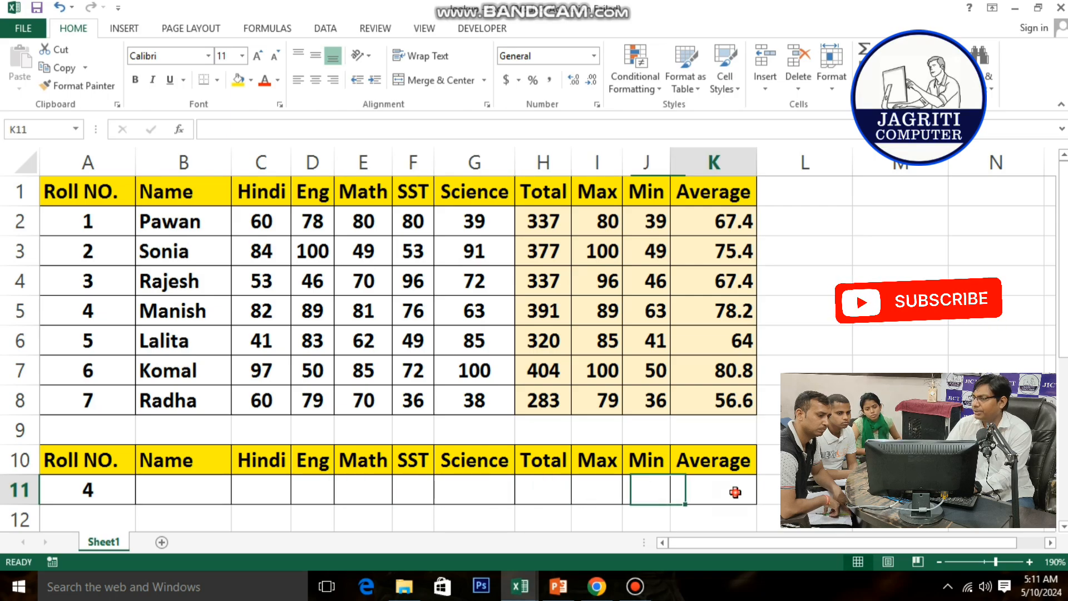
drag(162, 494, 701, 493)
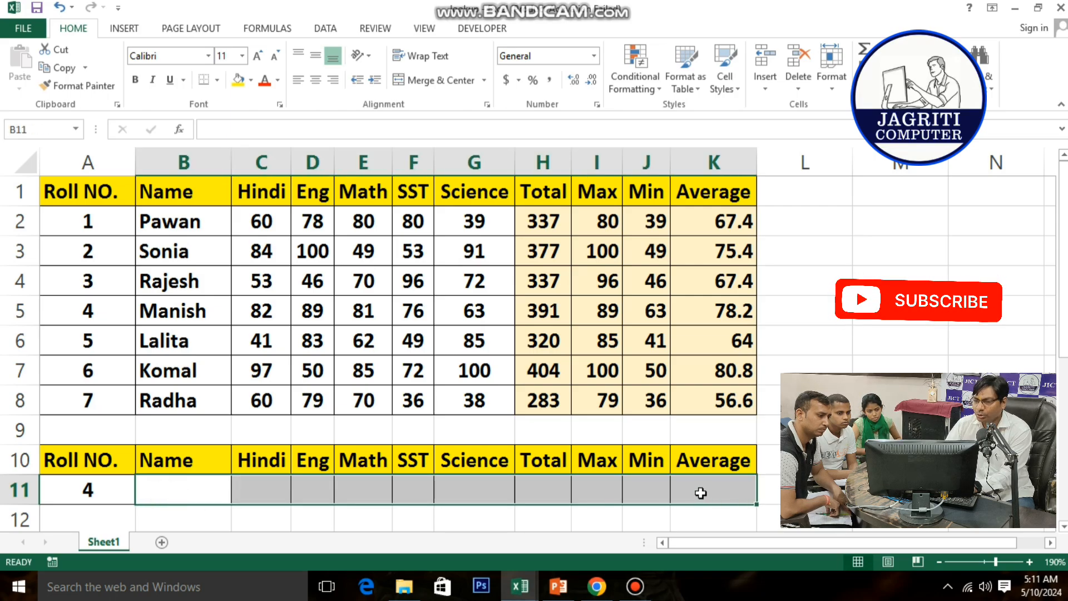
click(202, 490)
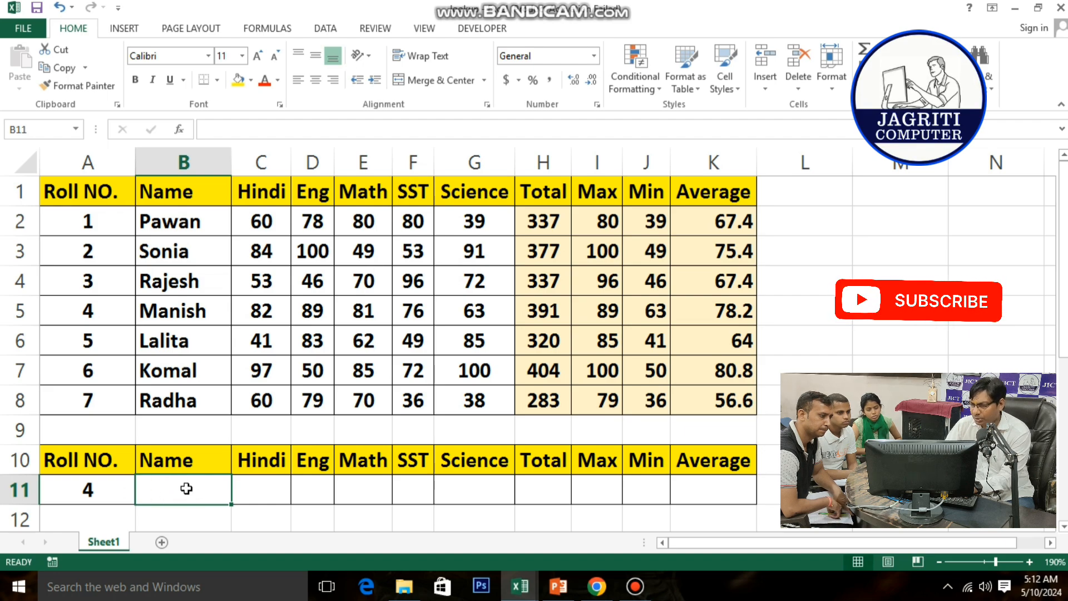
click(123, 484)
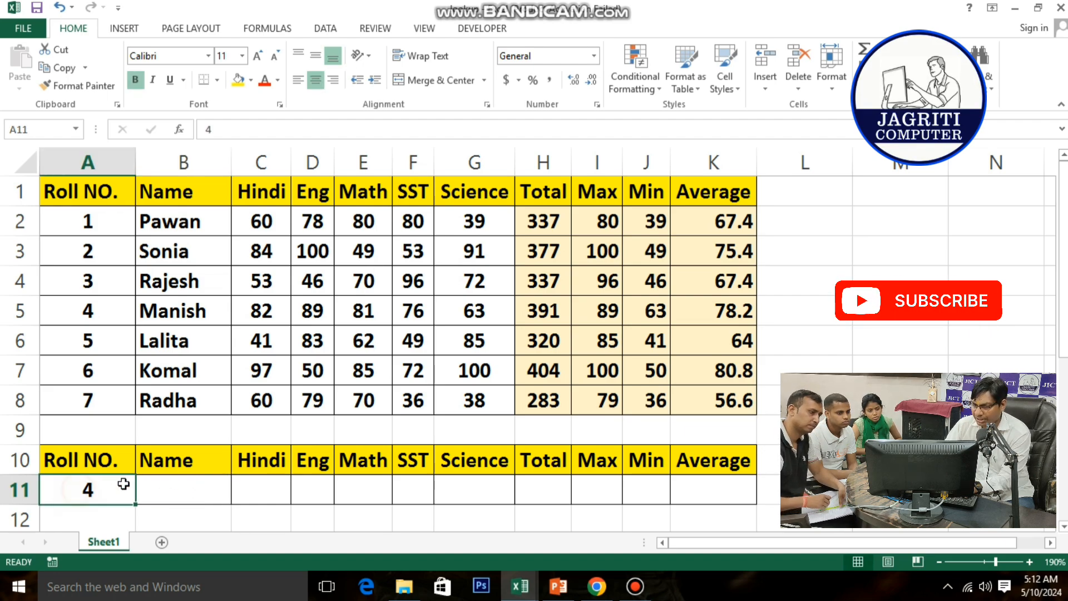
Enter =LOOKUP(A11,A1:A8,B1:B8) in cell B11 to return the student's name for the roll number in A11
click(206, 483)
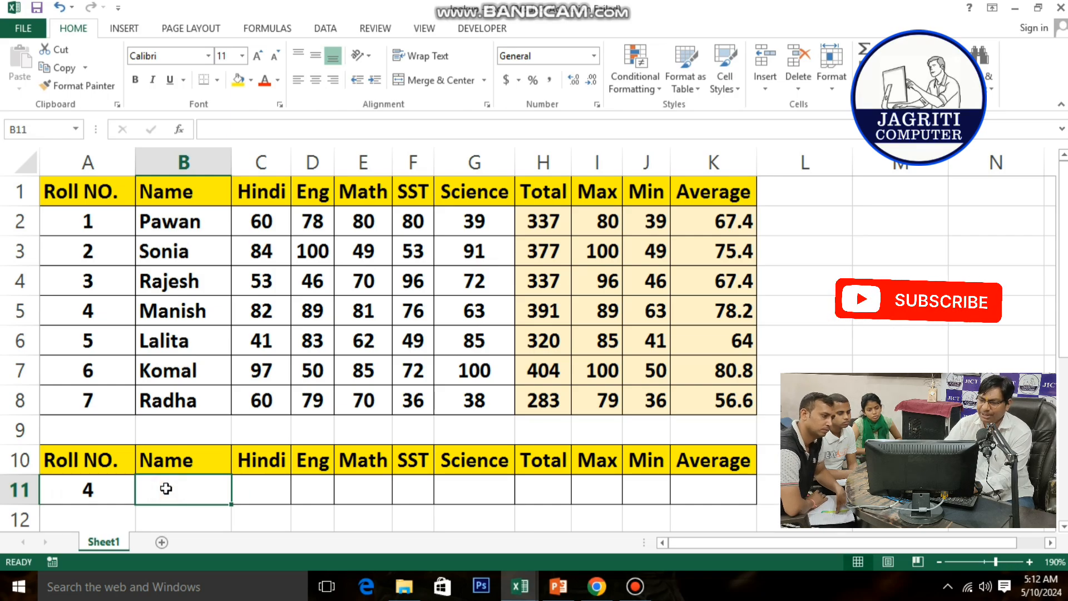
text(=L)
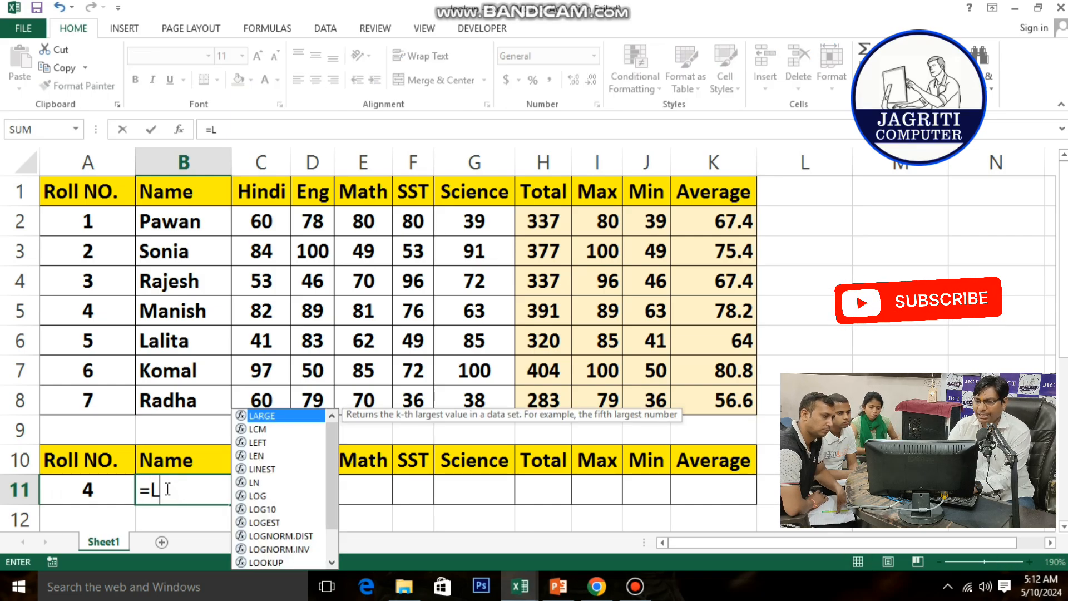
text(OOK)
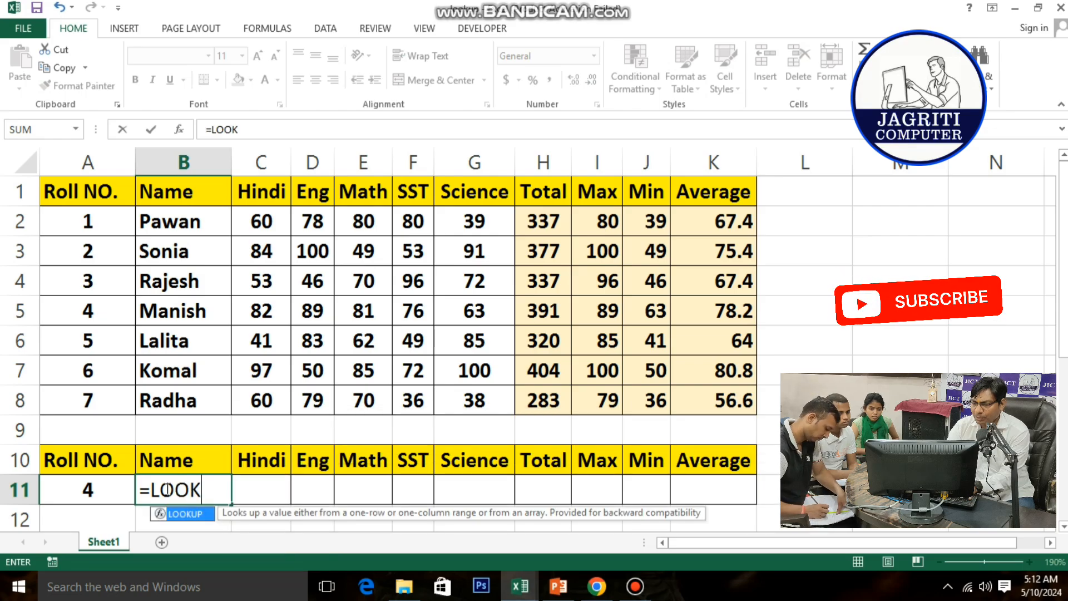
key(Tab)
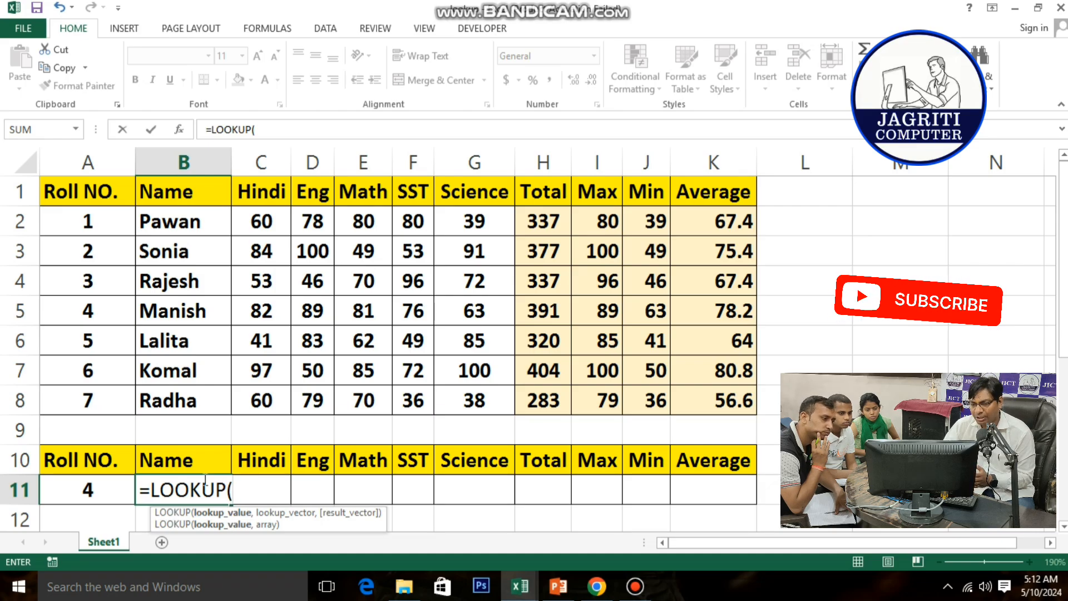
click(75, 491)
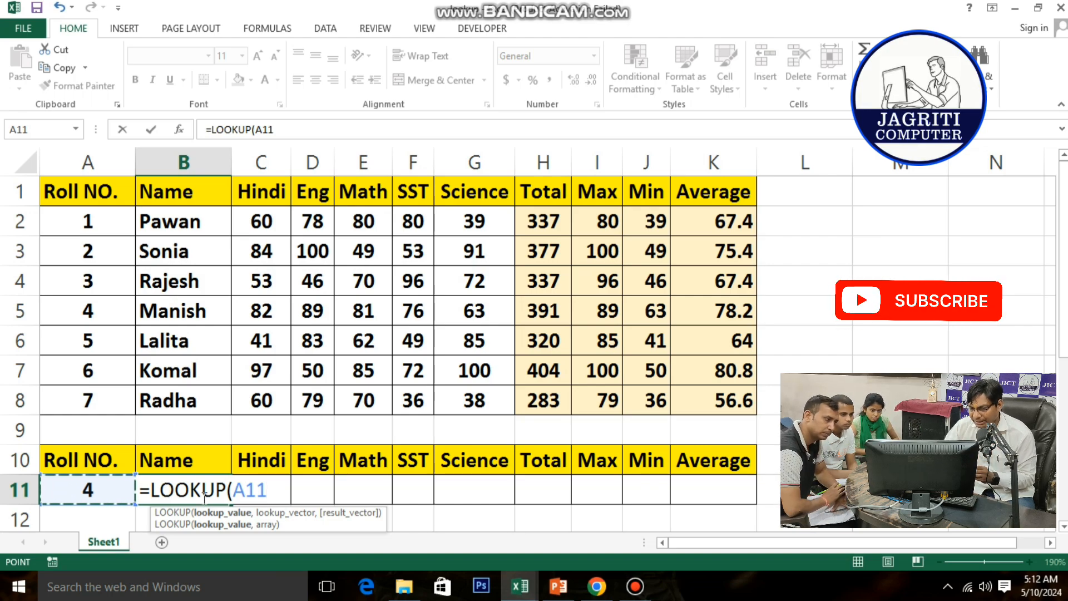
text(,)
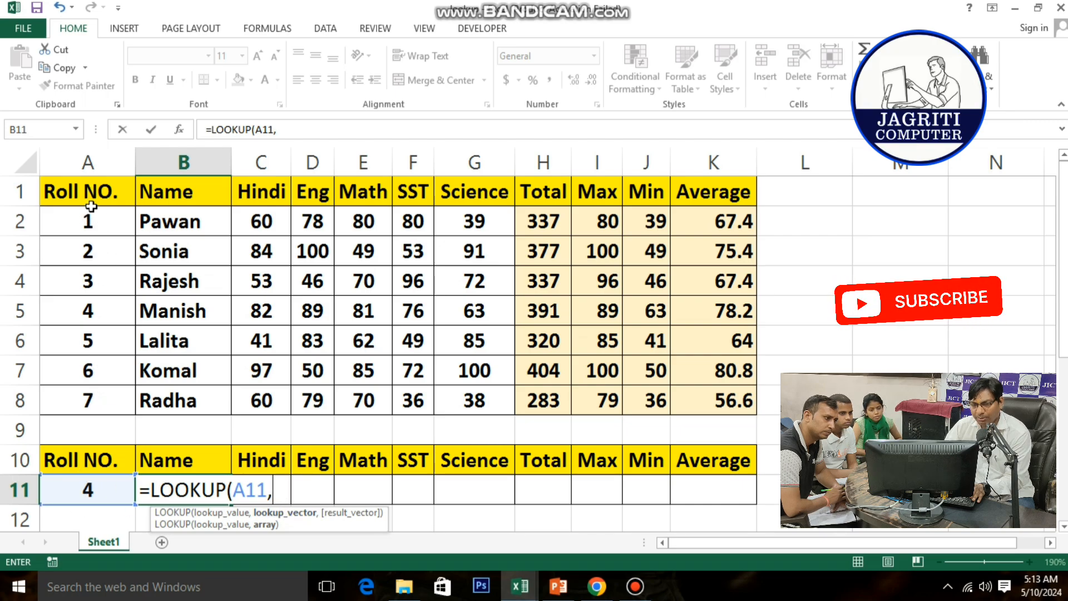
drag(88, 202, 89, 410)
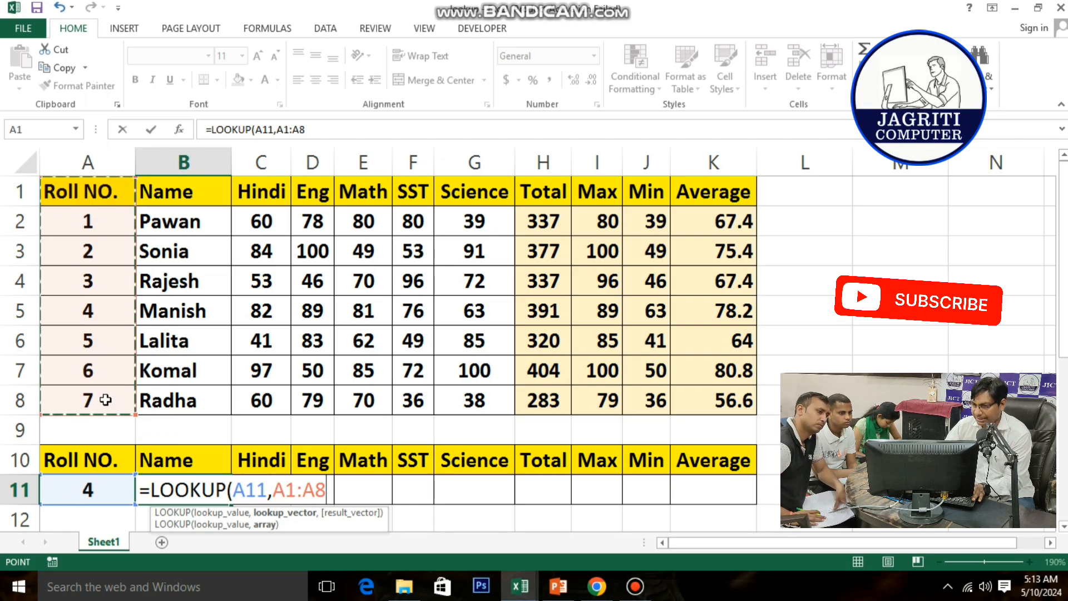
text(,)
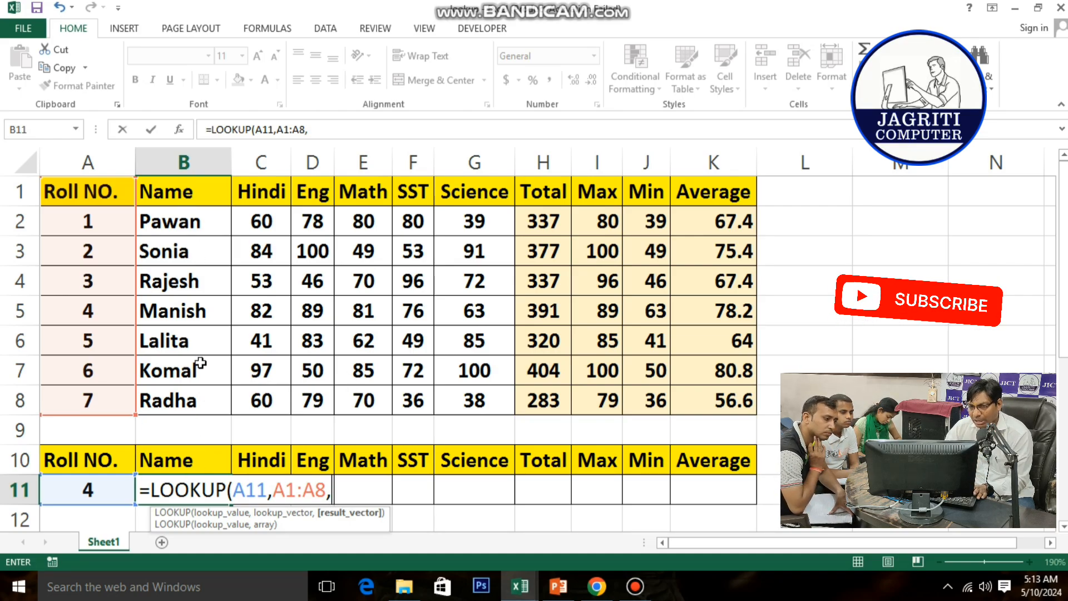
click(178, 191)
drag(177, 207, 192, 399)
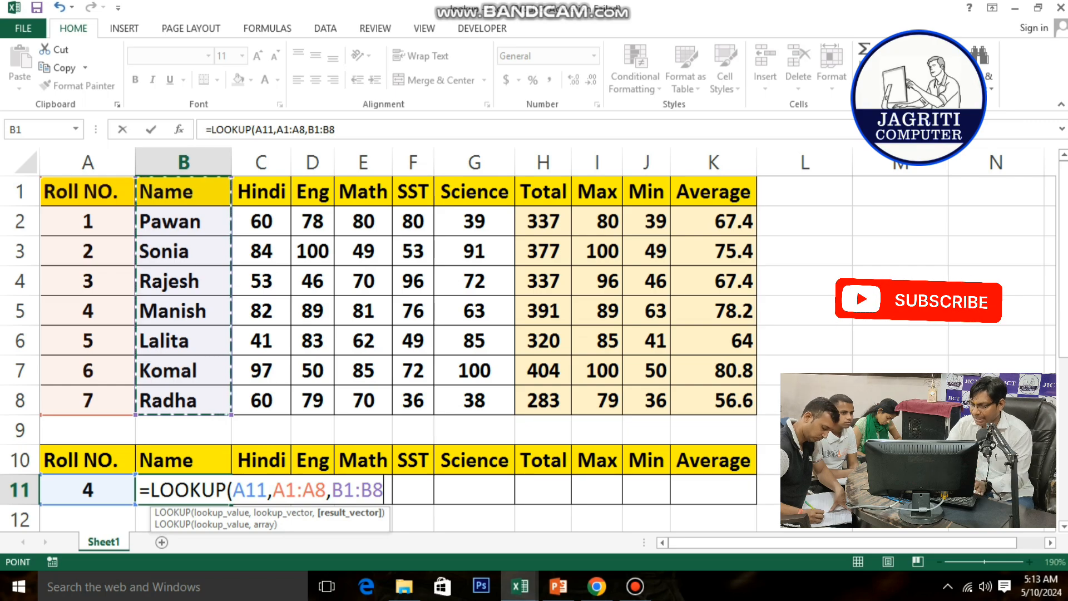
text())
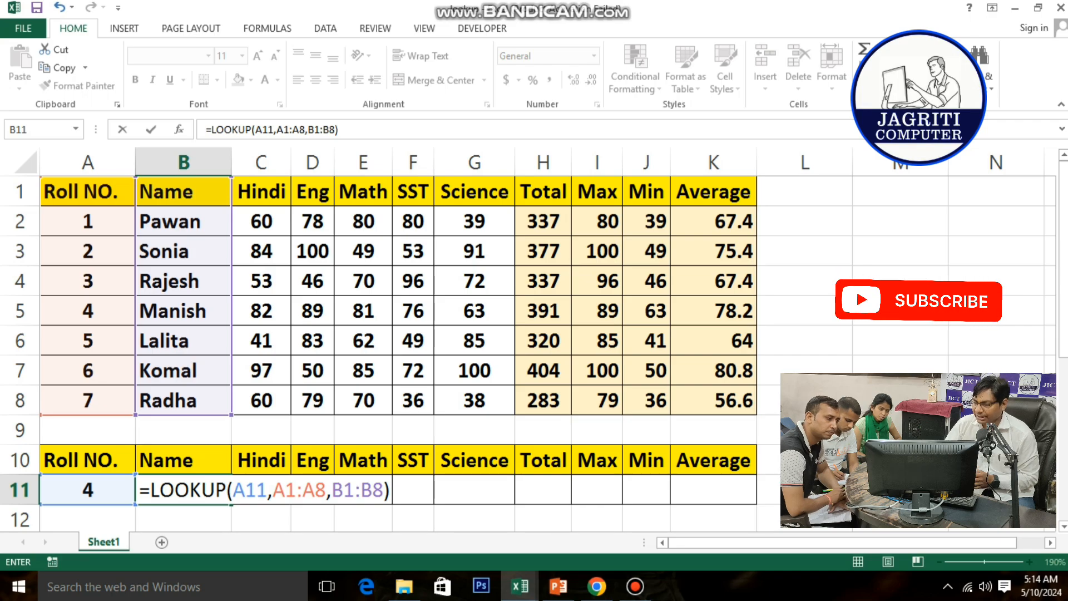
key(Return)
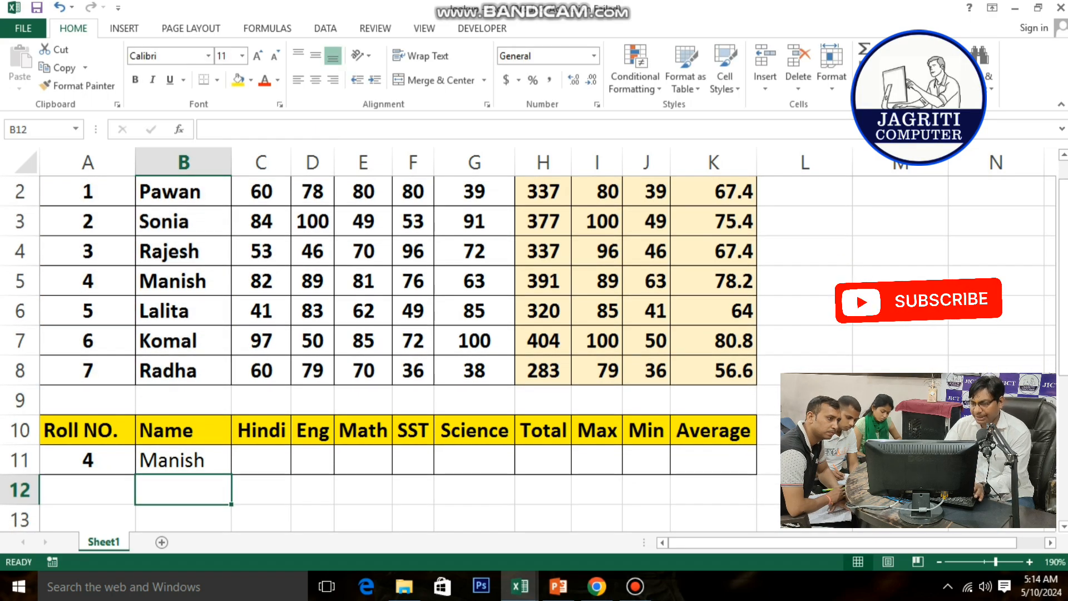
scroll(389, 487, up, 1)
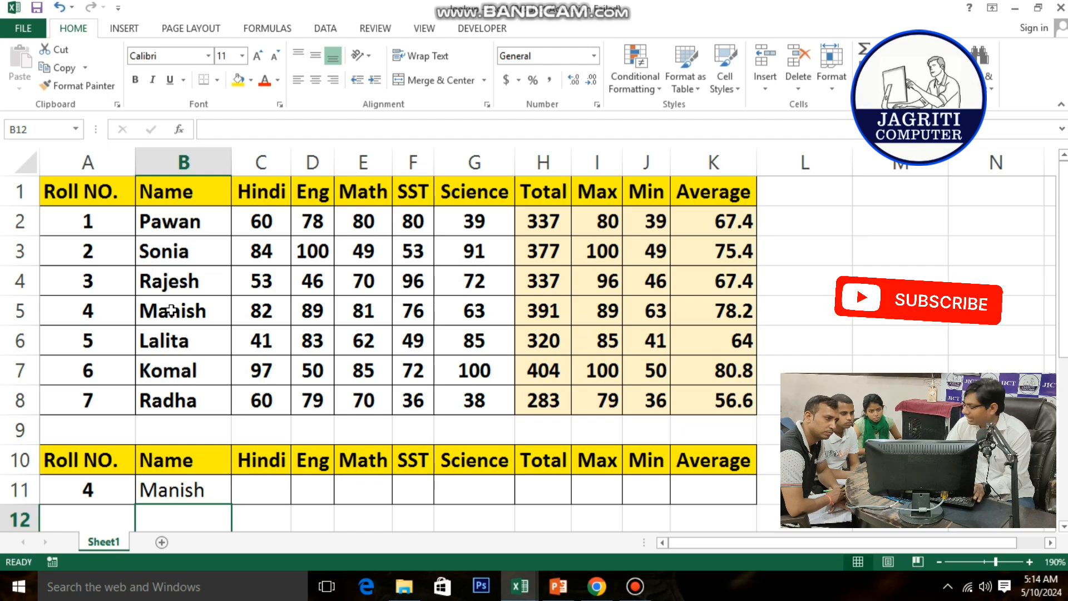
click(199, 489)
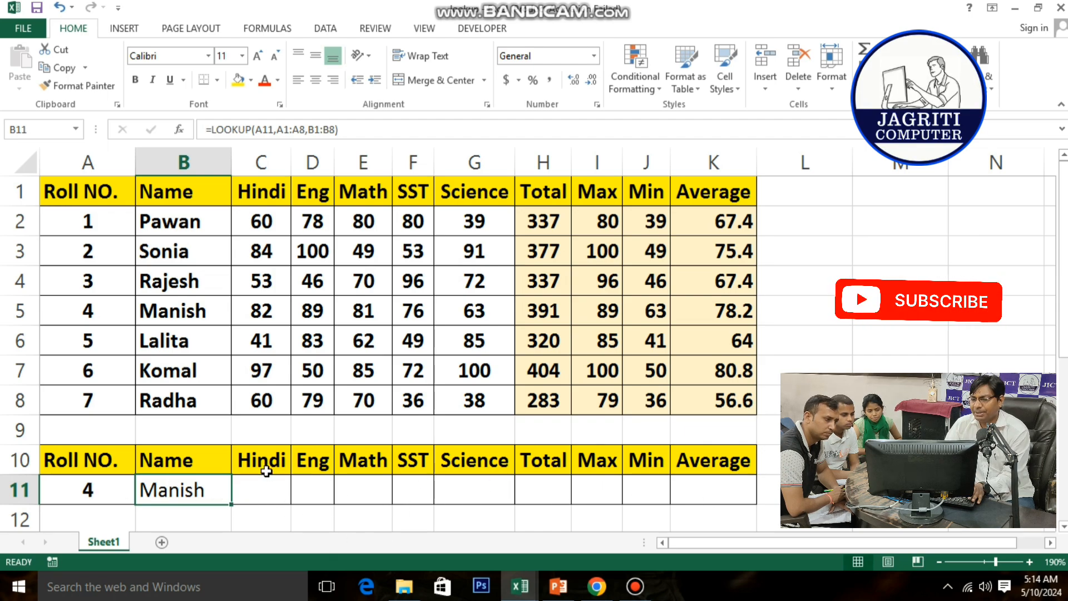
Enter =LOOKUP(A11,A1:A8,C1:C8) in cell C11 to return the Hindi mark for the roll number in A11
click(260, 489)
text(=)
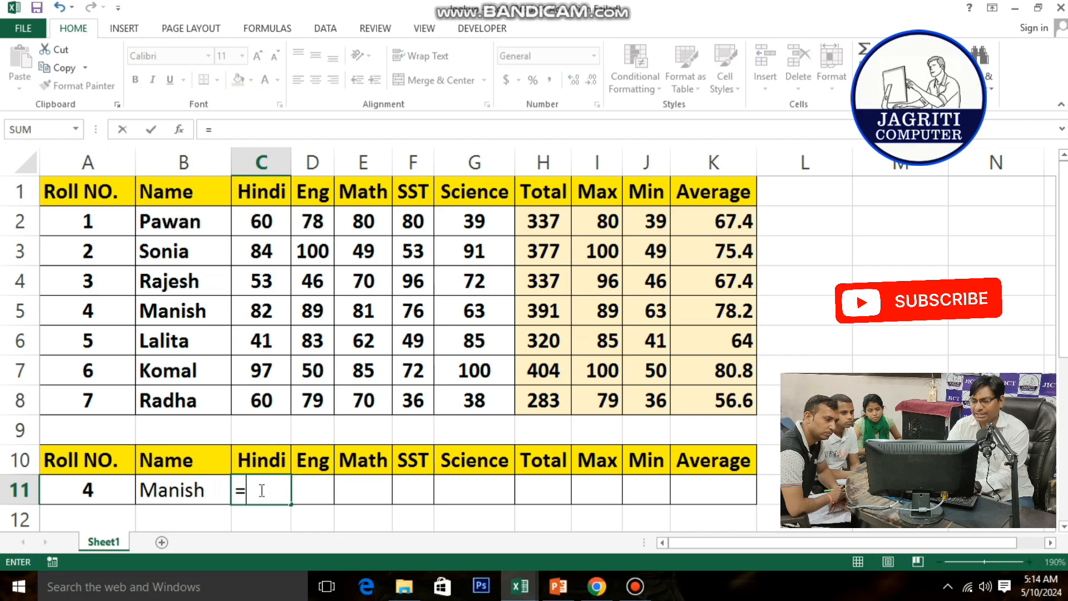
text(LOOKUP()
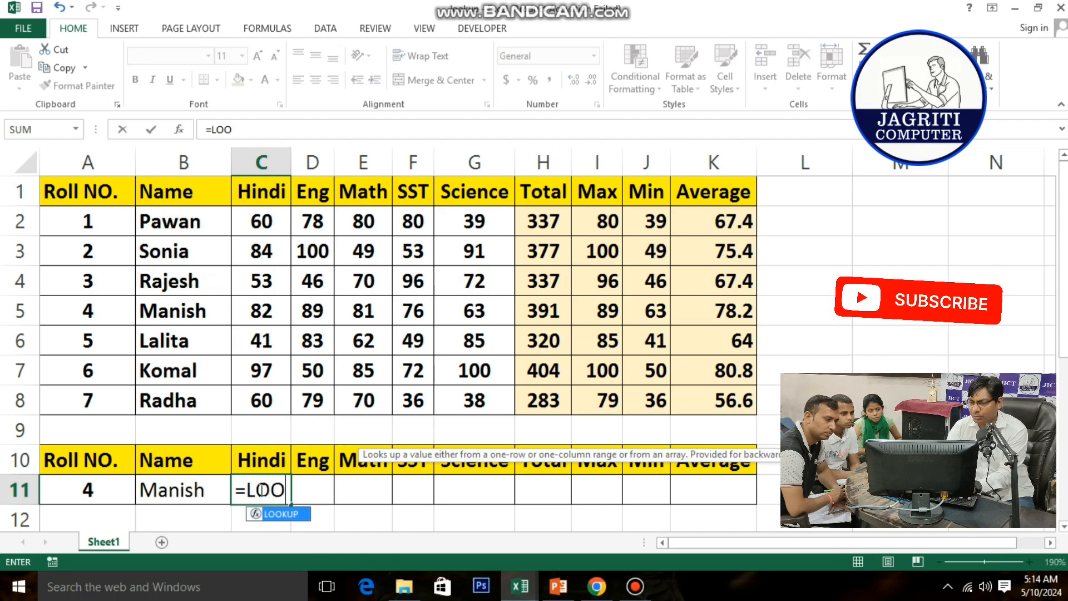
click(103, 491)
text(,)
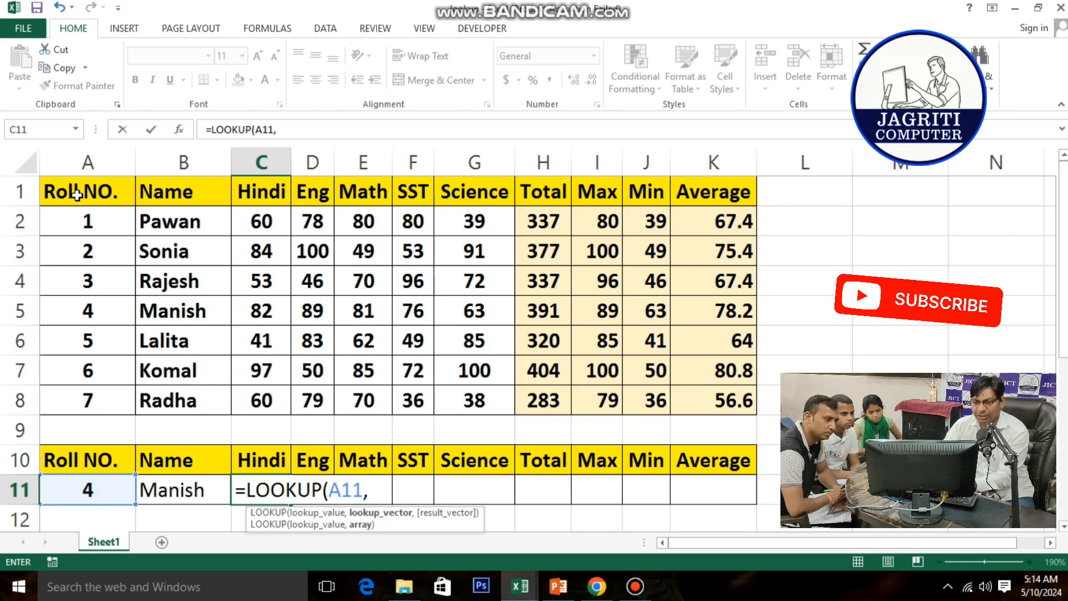
drag(79, 192, 107, 401)
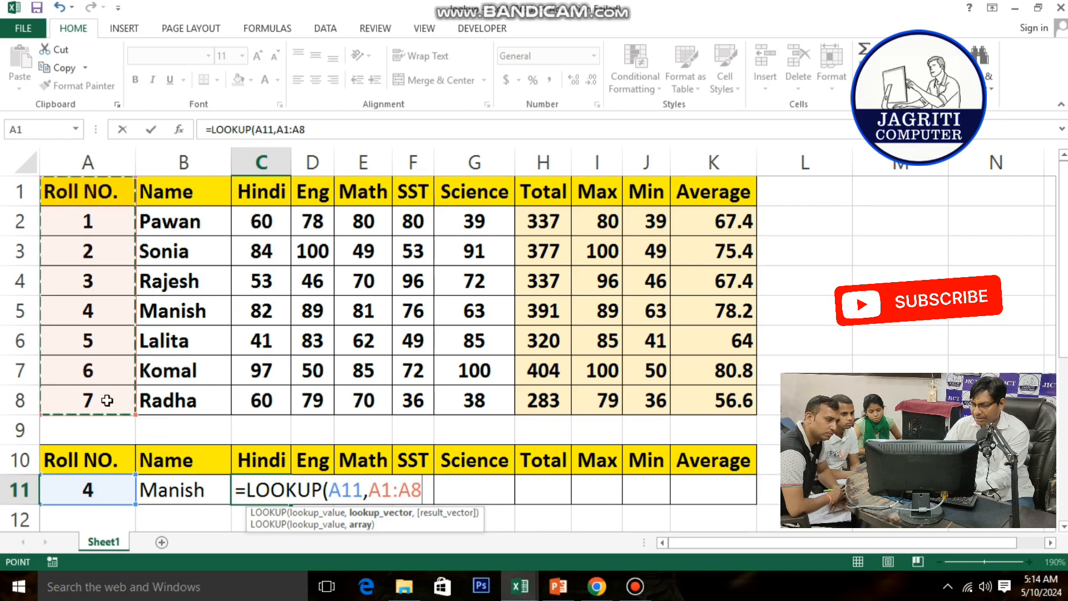
text(,)
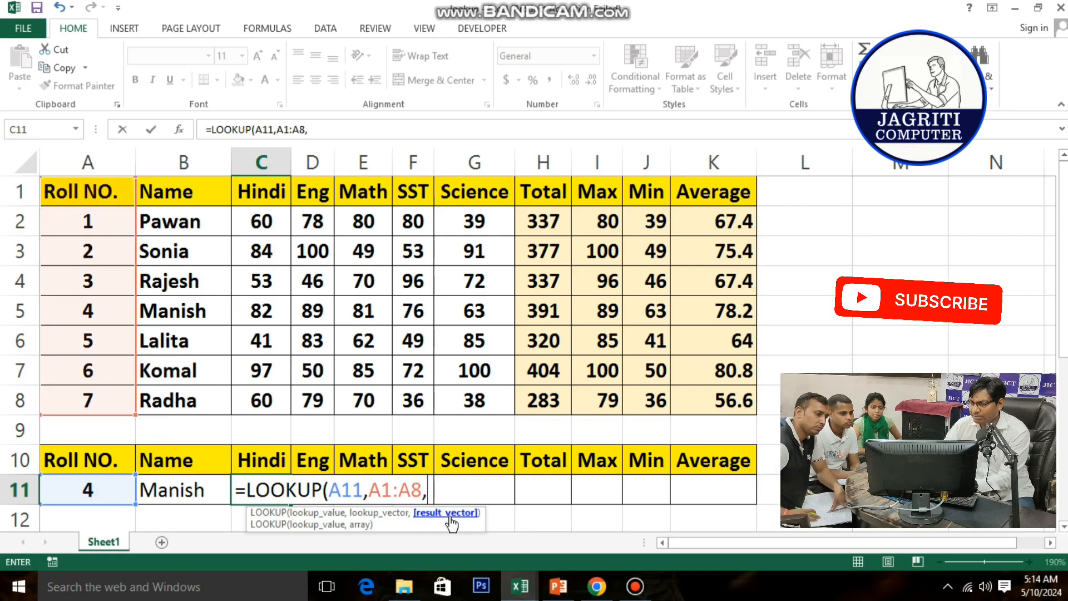
drag(254, 191, 267, 404)
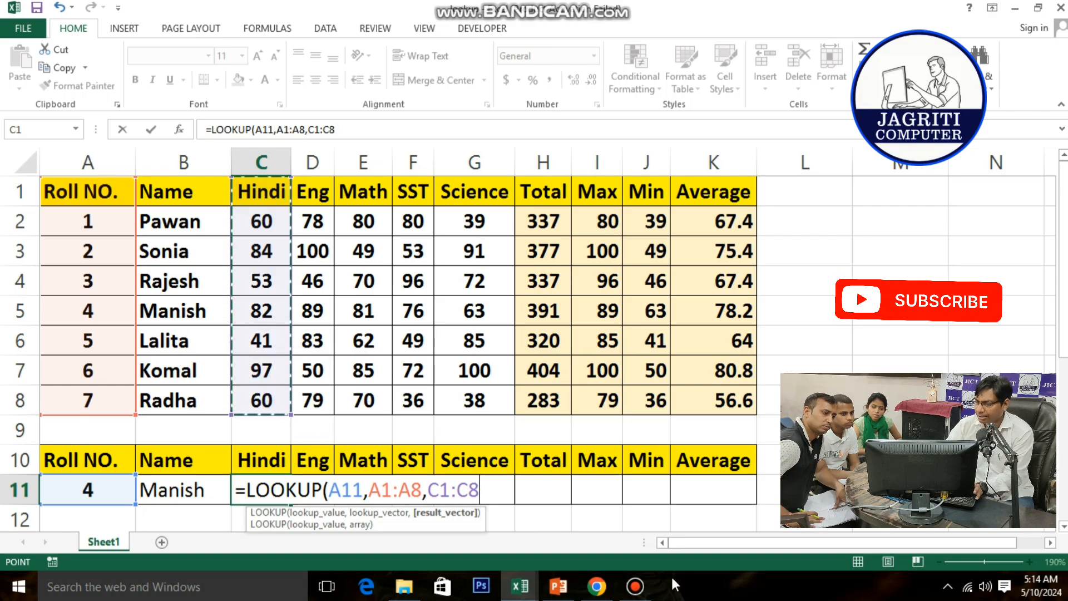
text())
key(Return)
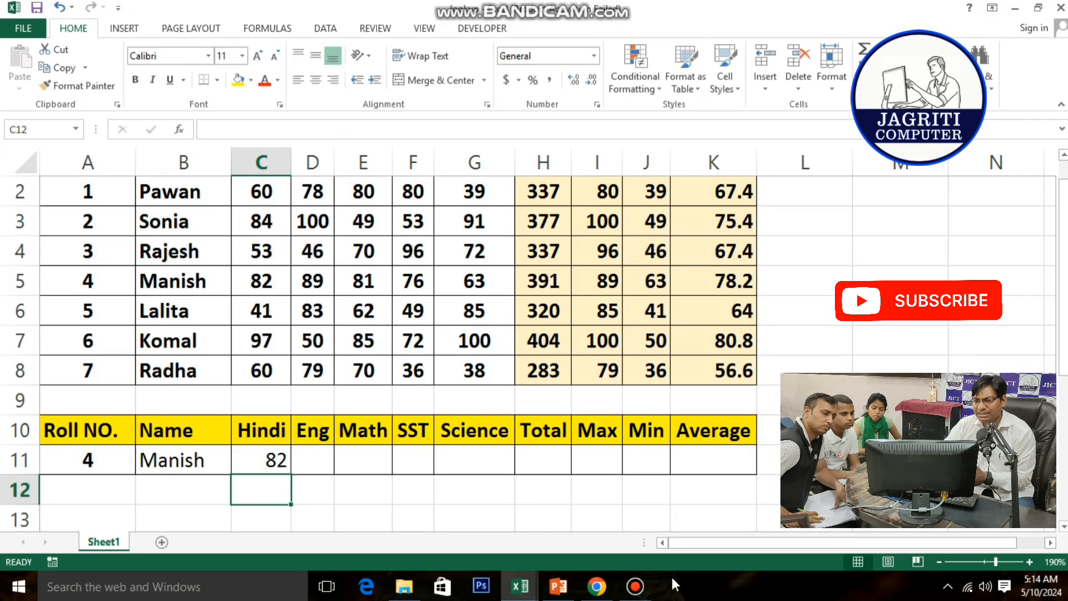
click(313, 460)
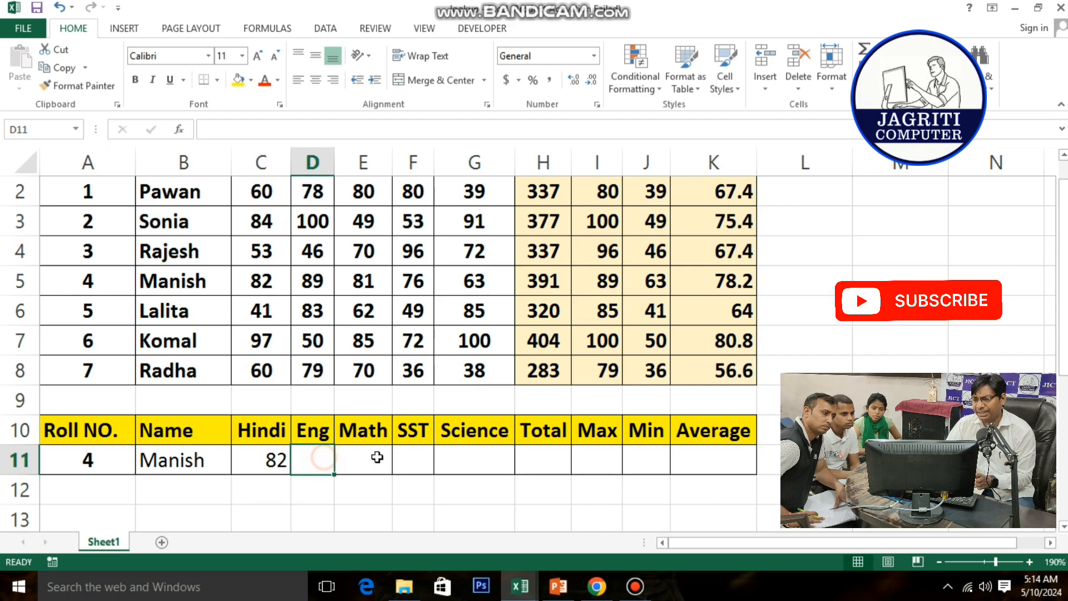
click(363, 459)
click(422, 461)
click(475, 461)
click(543, 460)
click(647, 460)
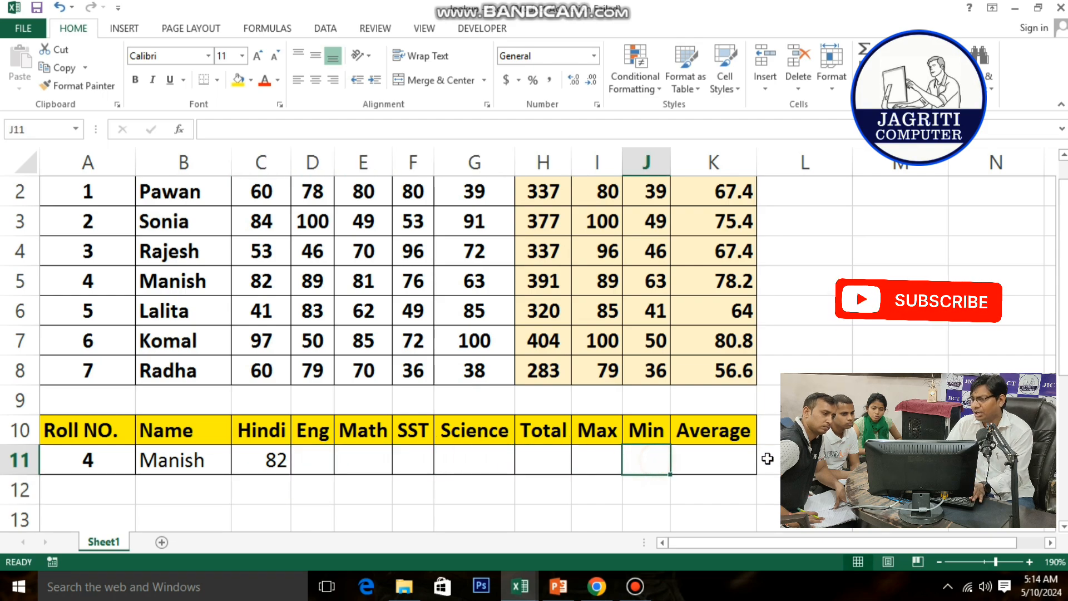
click(689, 457)
mouse_move(534, 581)
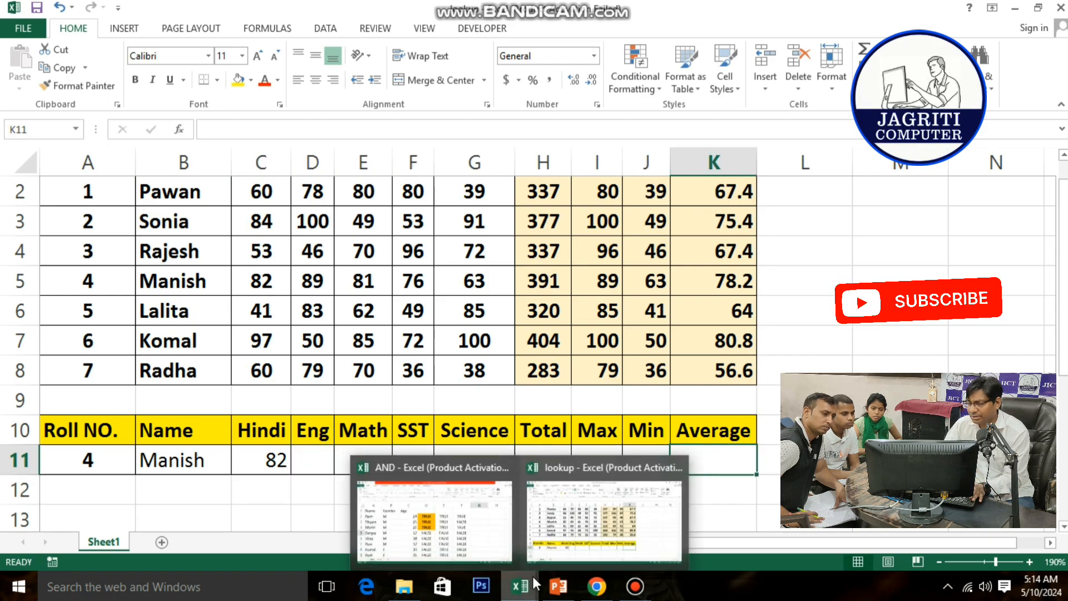
Clear the LOOKUP formula from the Hindi cell C11
click(268, 458)
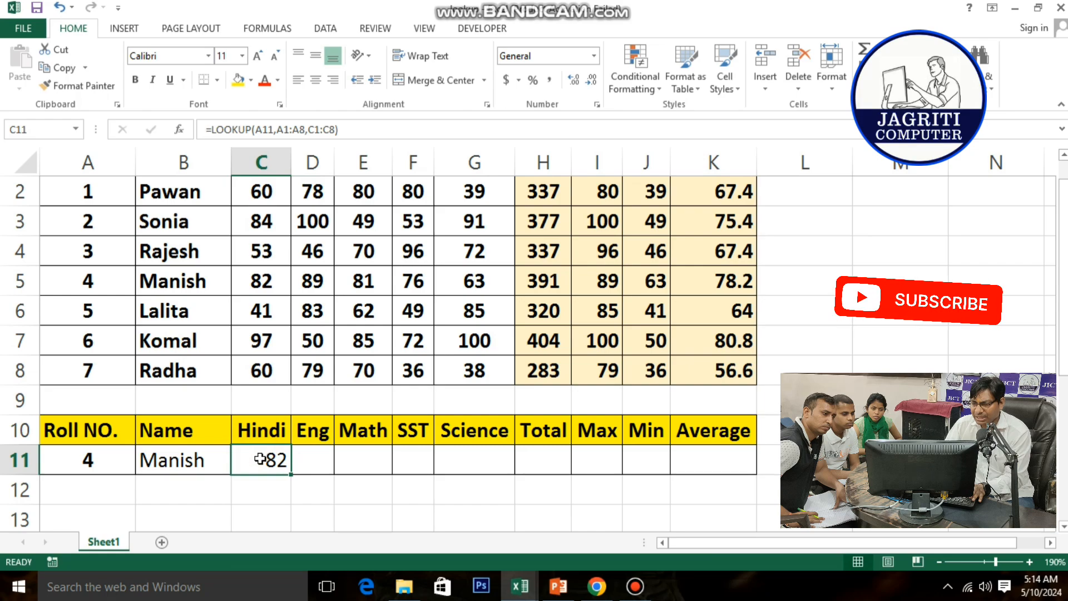
key(Delete)
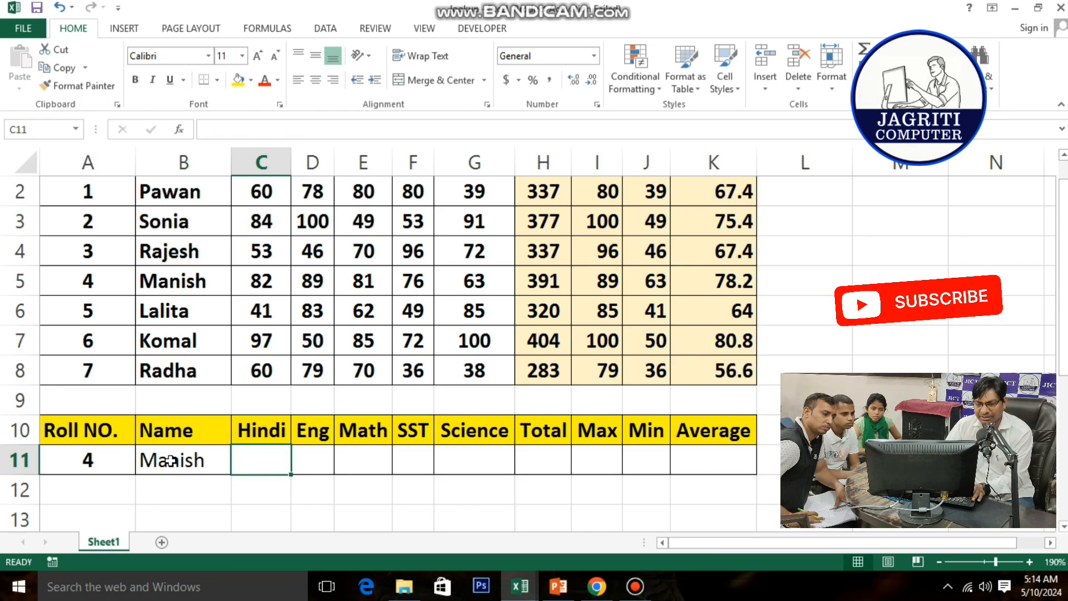
Change the formula in B11 to =LOOKUP($A11,$A$1:$A$8,B1:B8), locking the lookup value's column and the roll number range
click(186, 460)
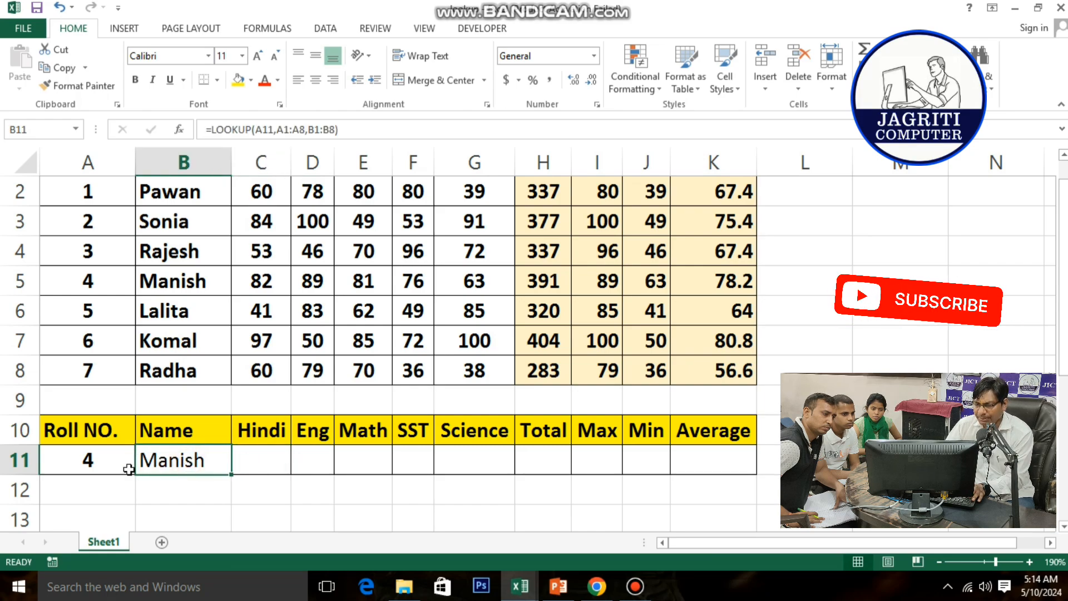
double_click(177, 465)
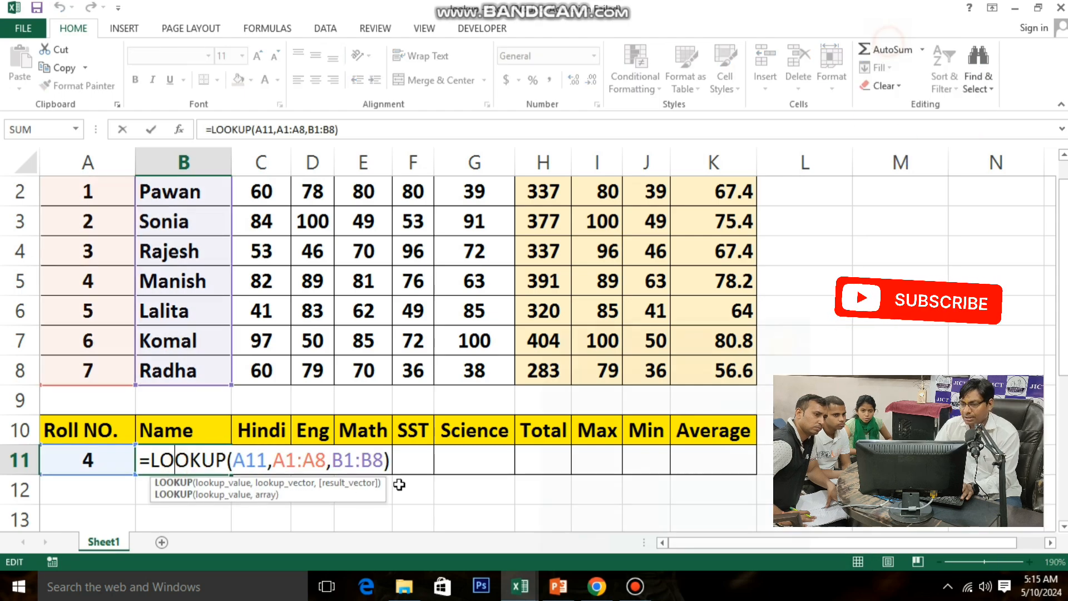
click(236, 463)
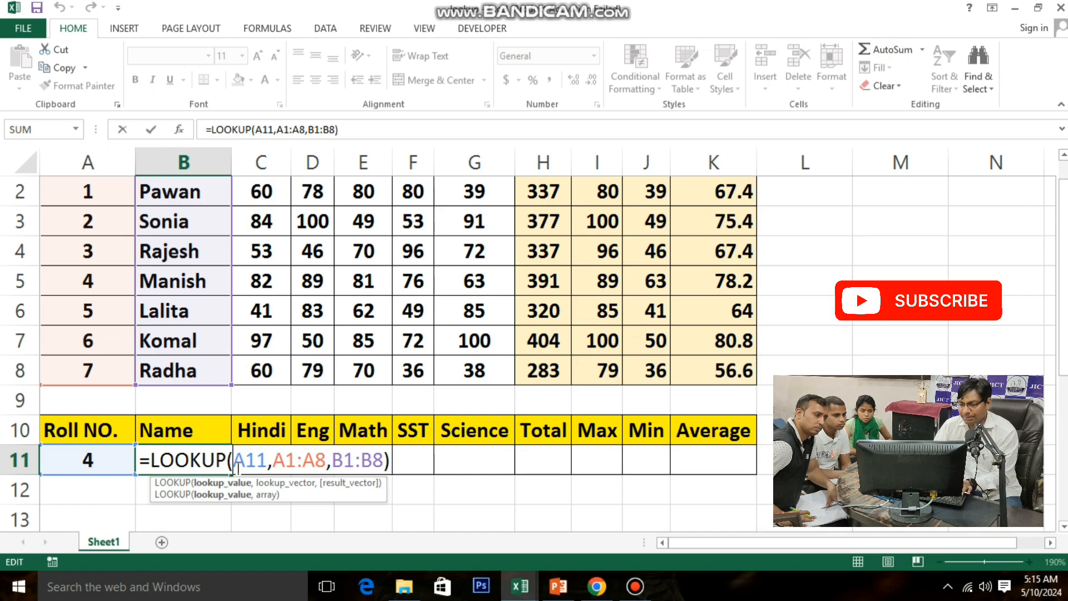
text($)
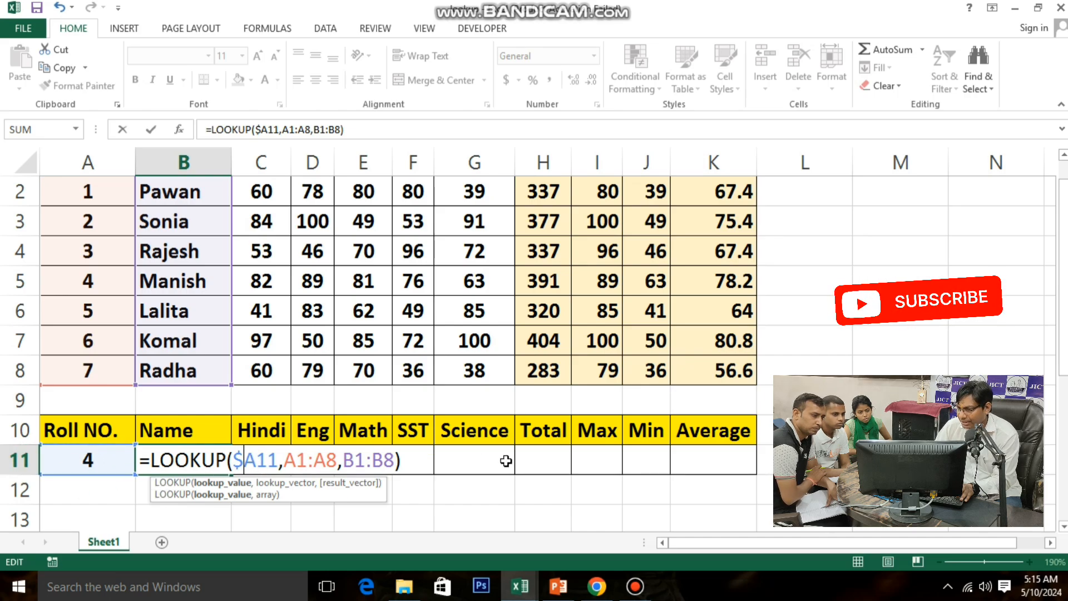
click(247, 458)
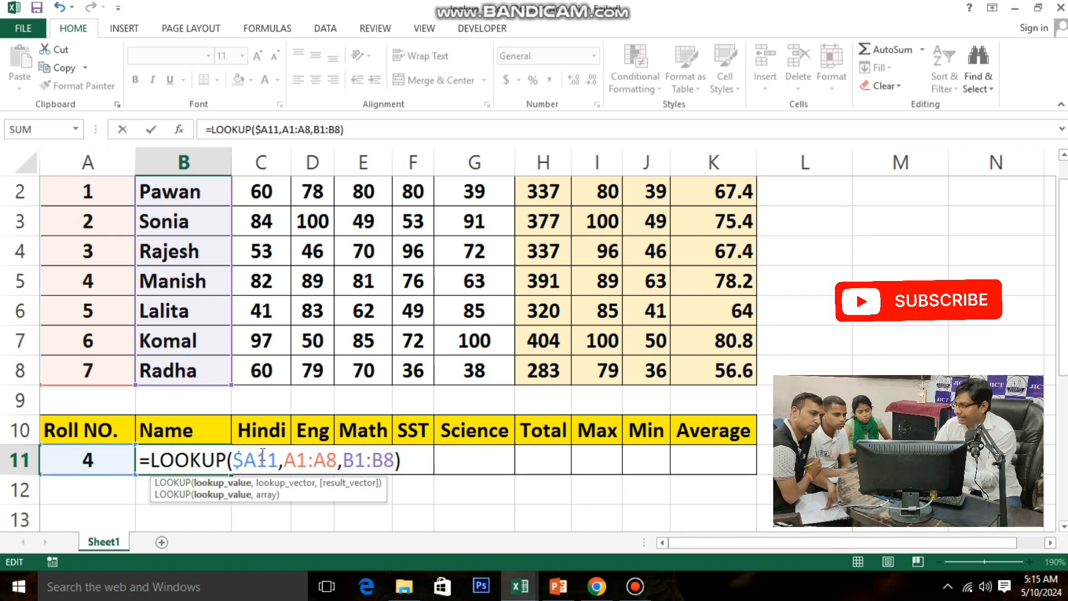
click(300, 460)
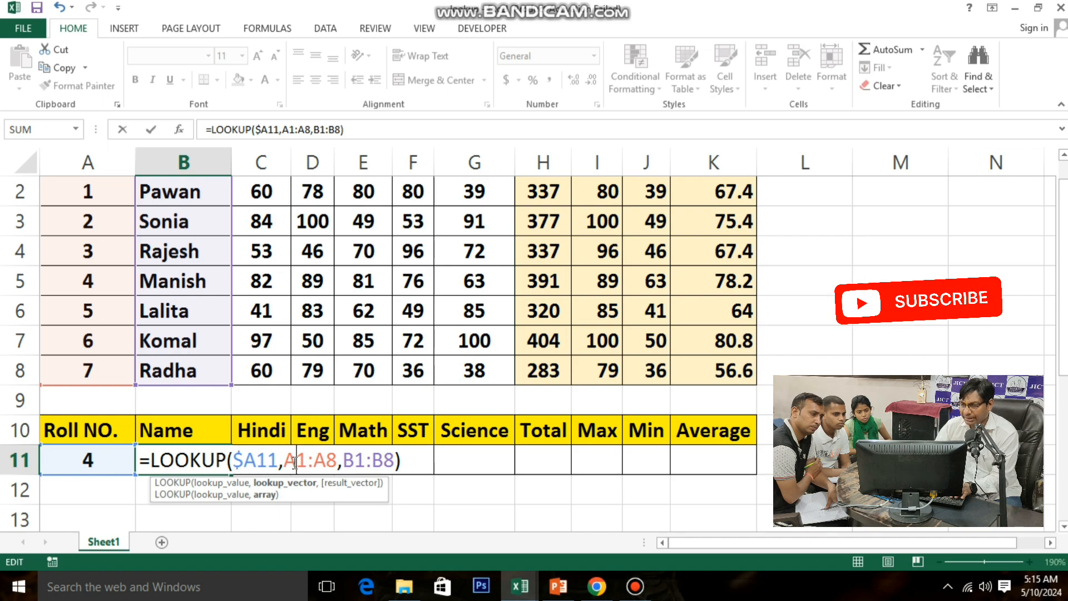
drag(296, 462, 328, 462)
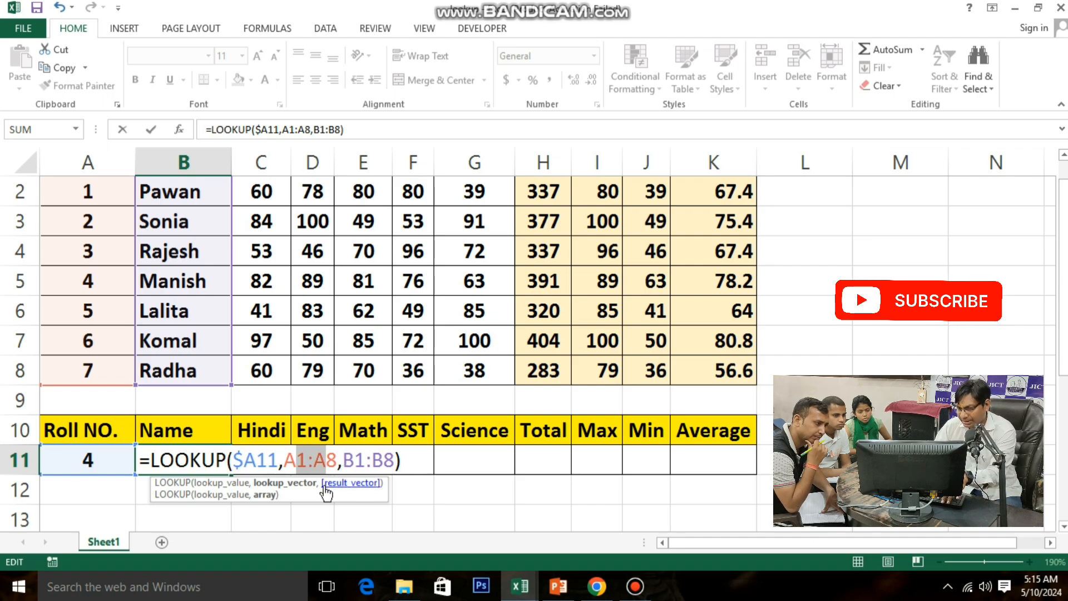
key(F4)
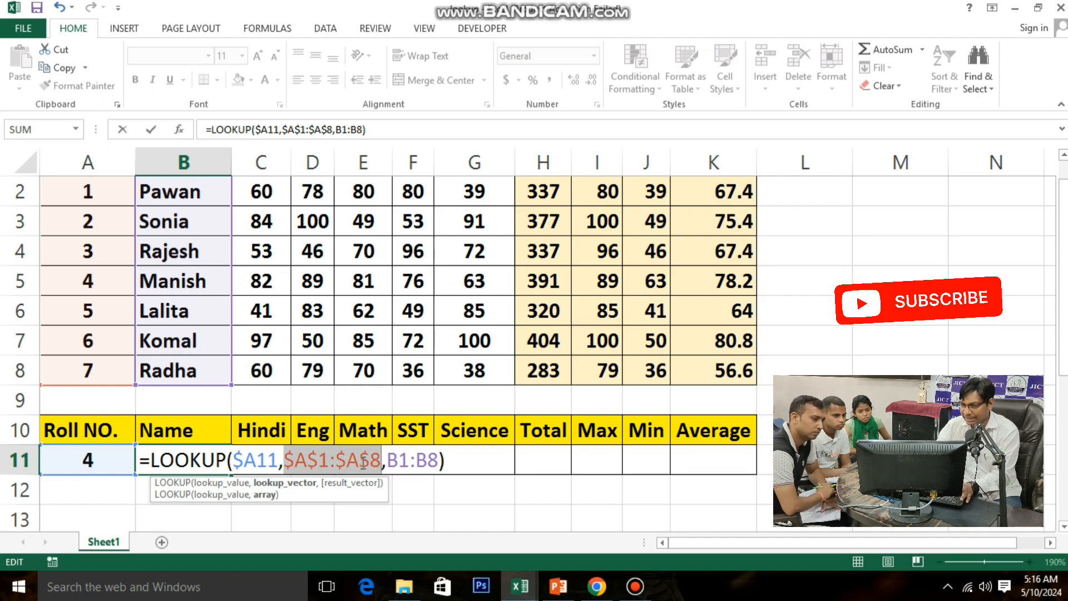
key(Return)
Fill the LOOKUP formula from B11 across to K11 and review the cell references in B11
click(189, 458)
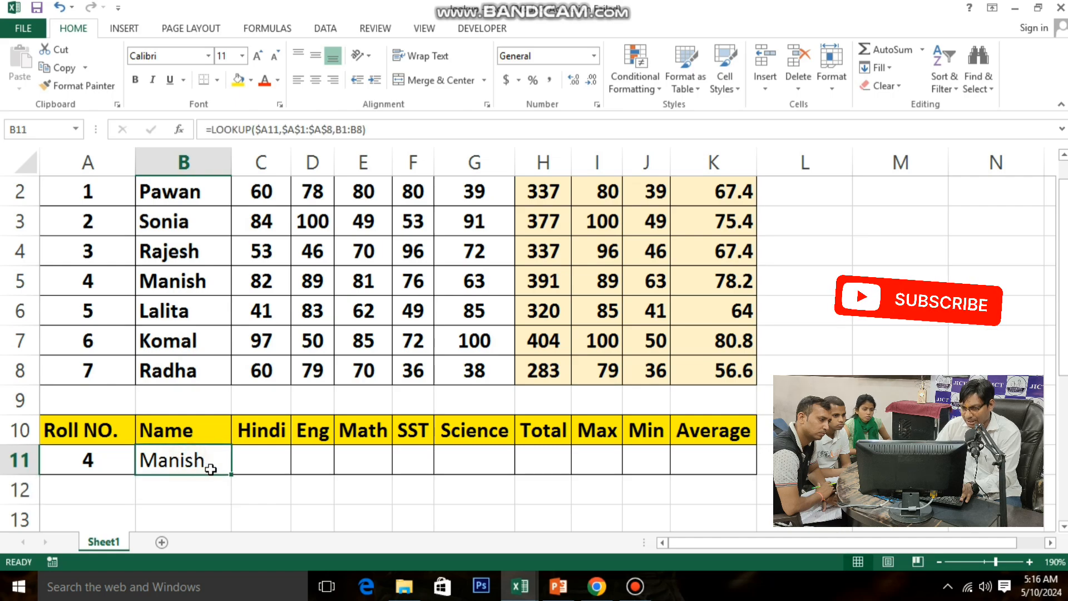
drag(231, 475, 749, 481)
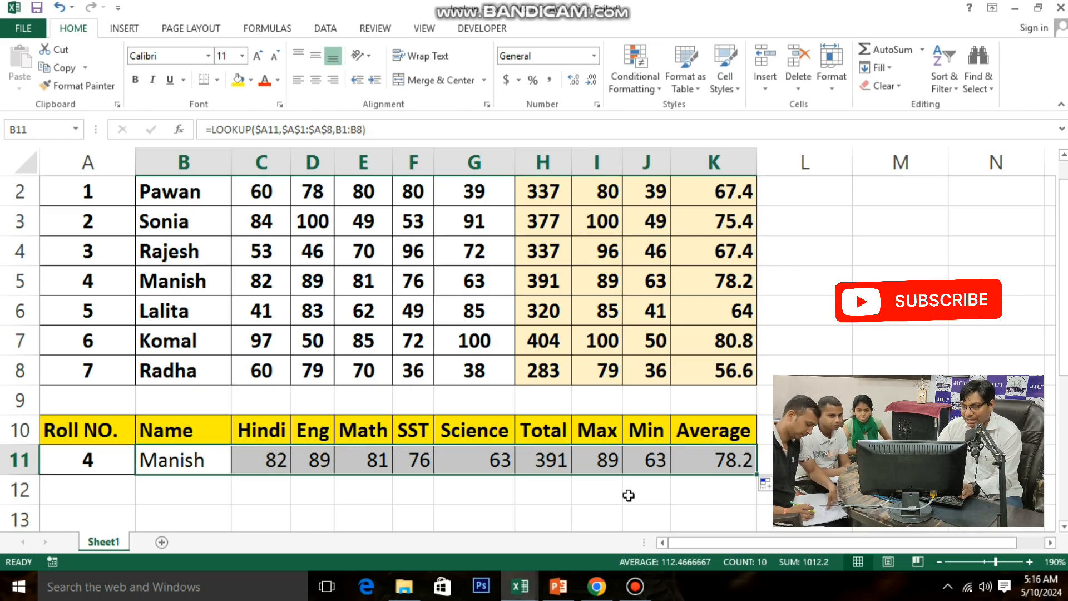
mouse_move(520, 586)
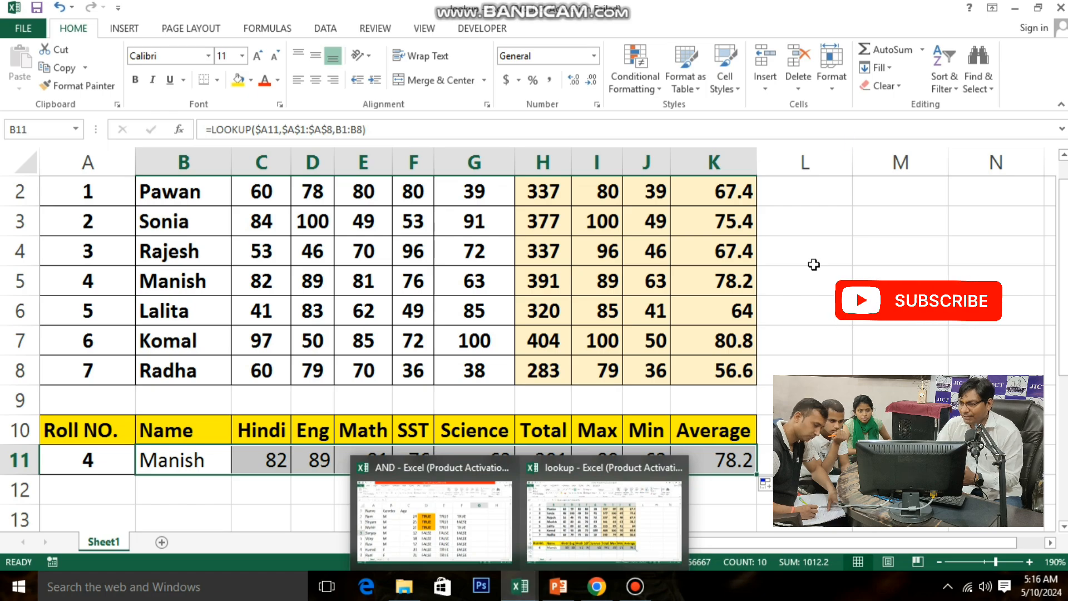
click(745, 370)
click(351, 499)
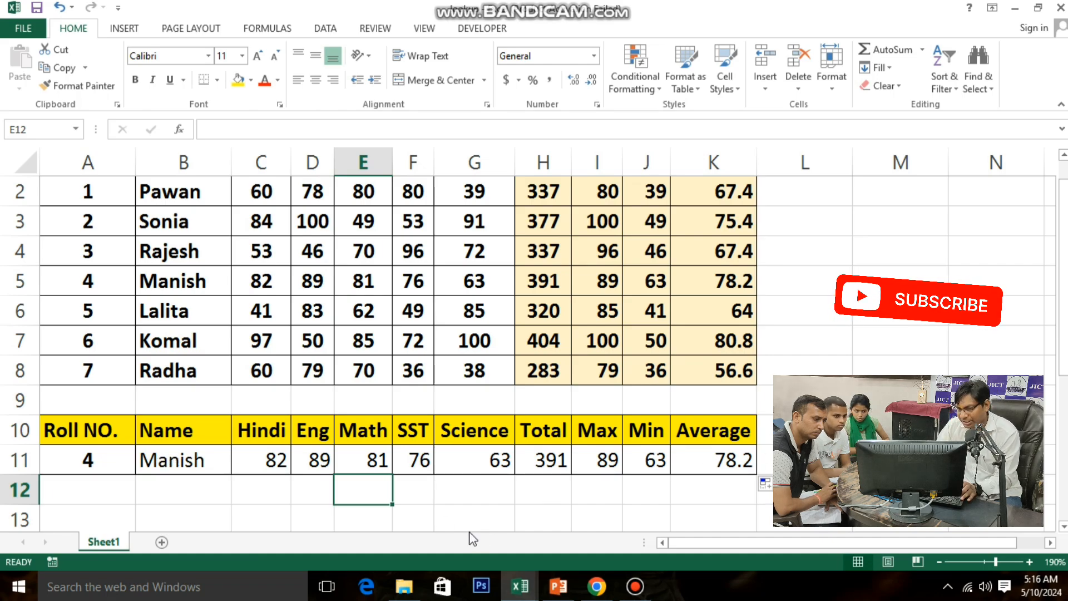
double_click(200, 459)
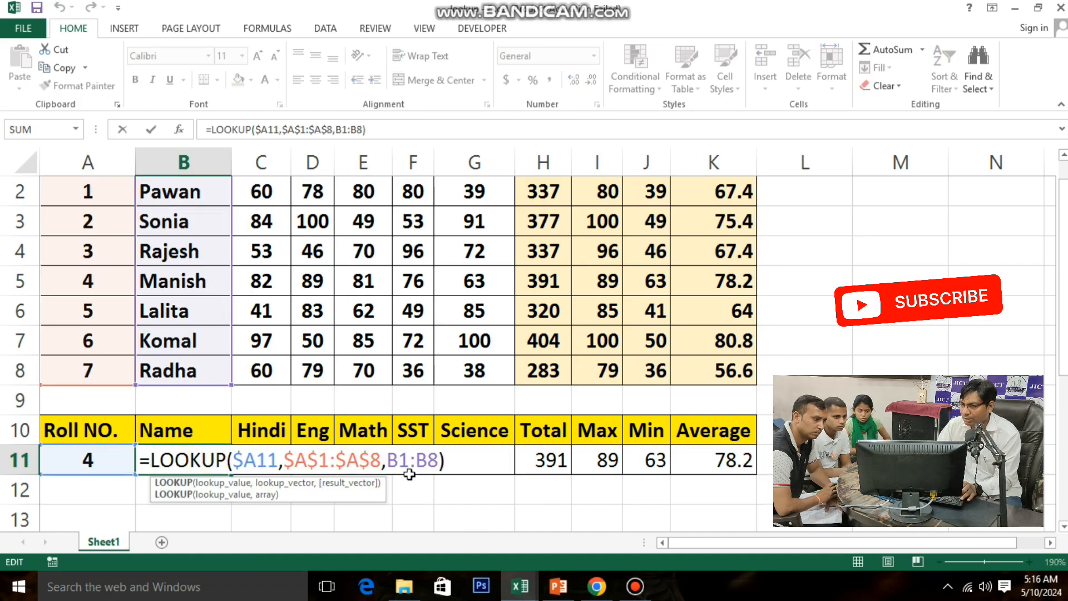
click(450, 462)
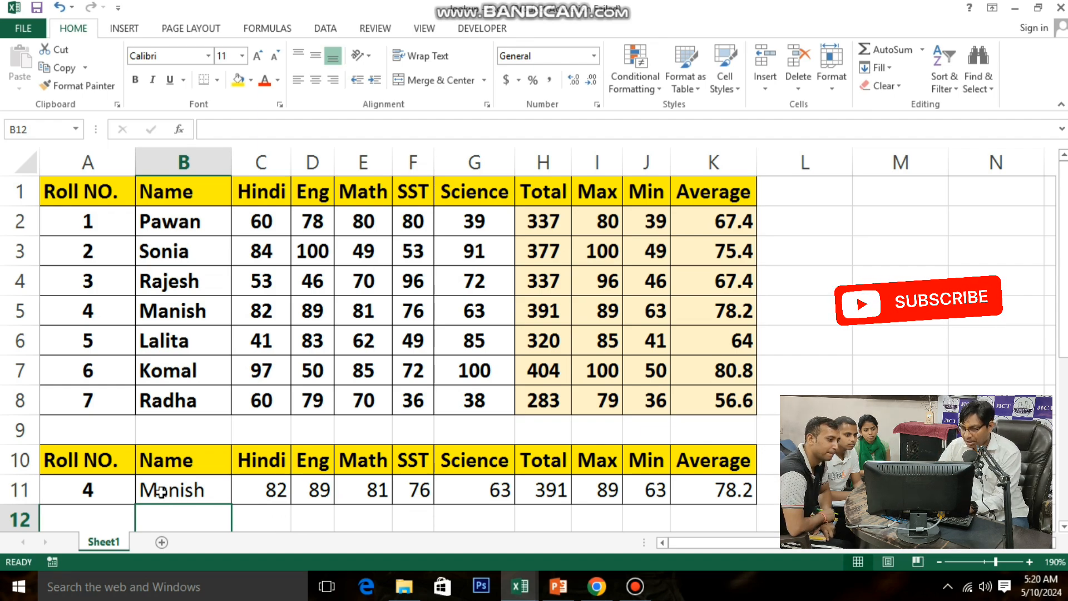
Clear the LOOKUP formulas from B11:K11 in the second table
drag(162, 492, 719, 489)
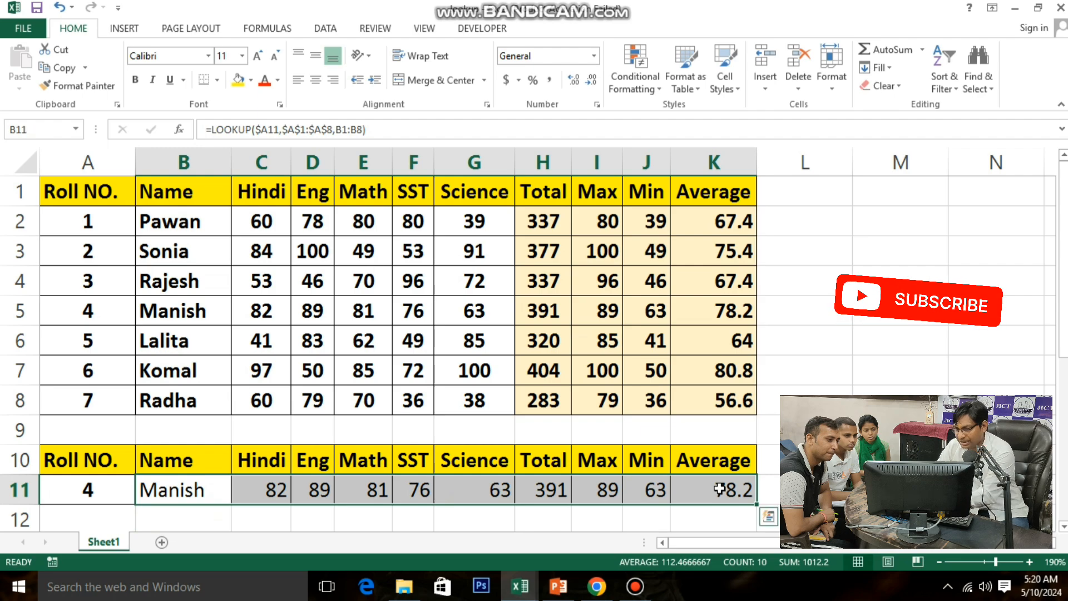
key(Delete)
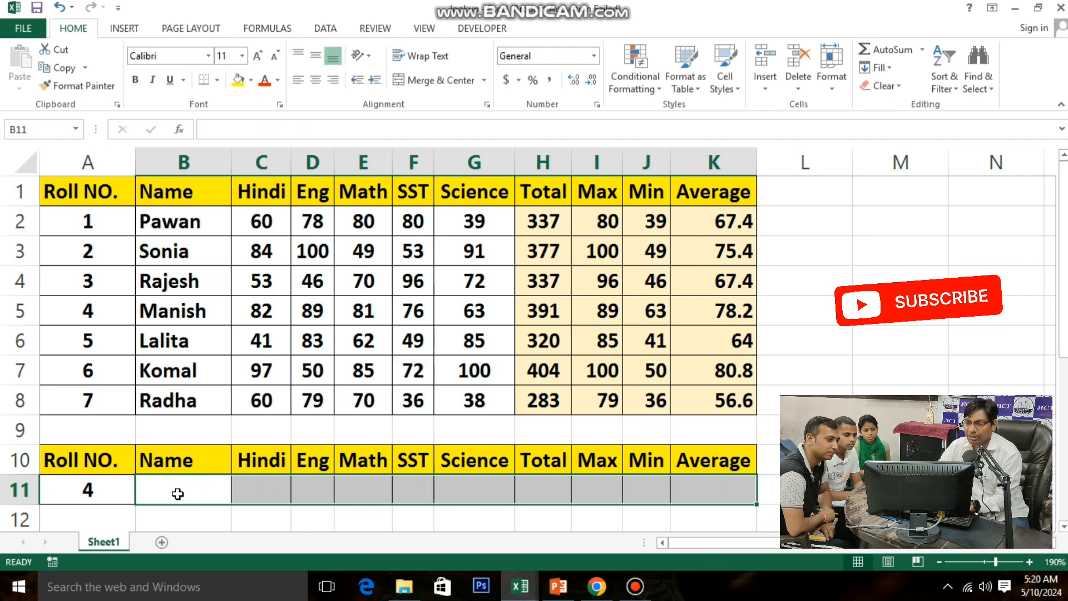
Write the formula =VLOOKUP(A11,$A$1:$K$8,2,0) in the Name cell B11 of the second table
click(178, 492)
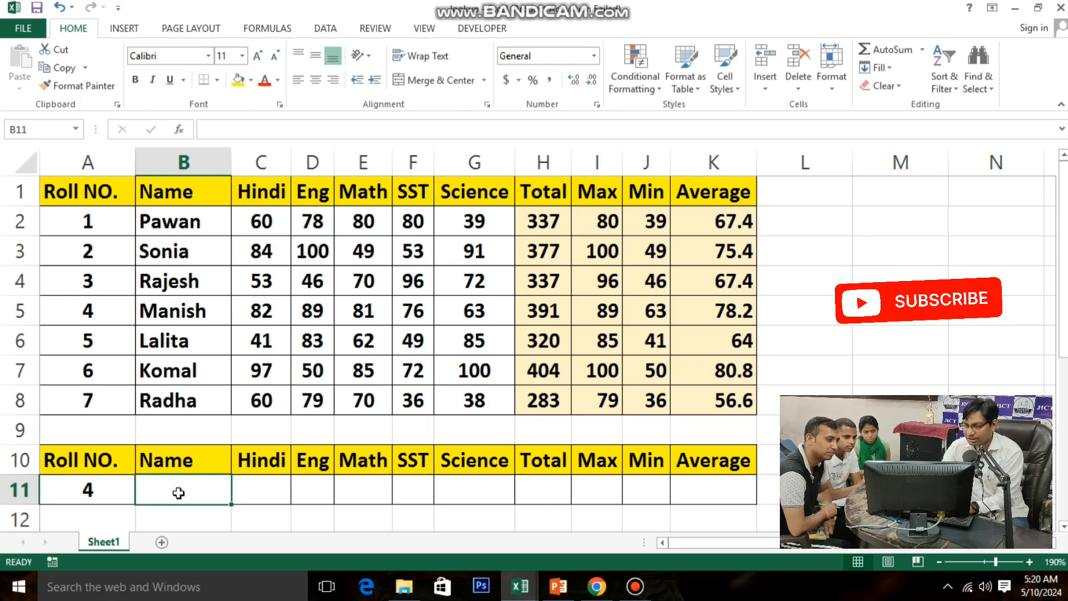
text(=VL)
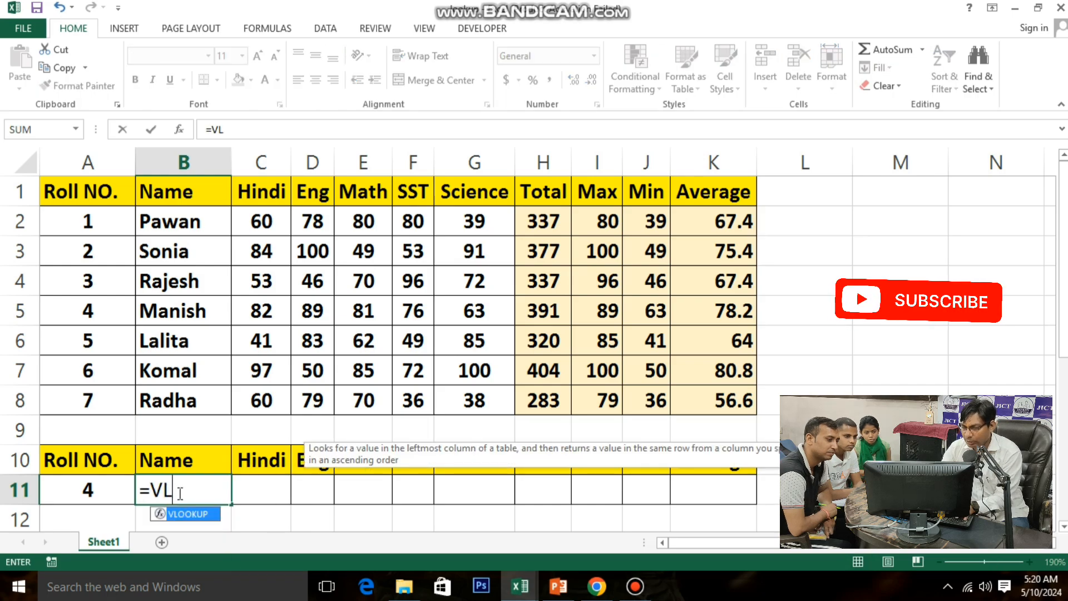
key(Tab)
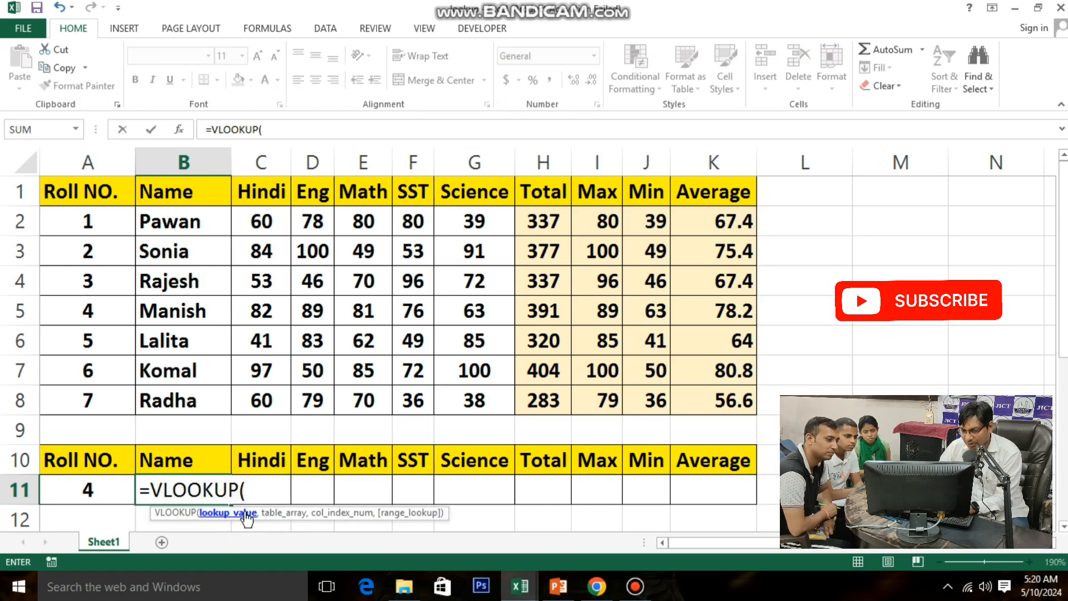
click(89, 491)
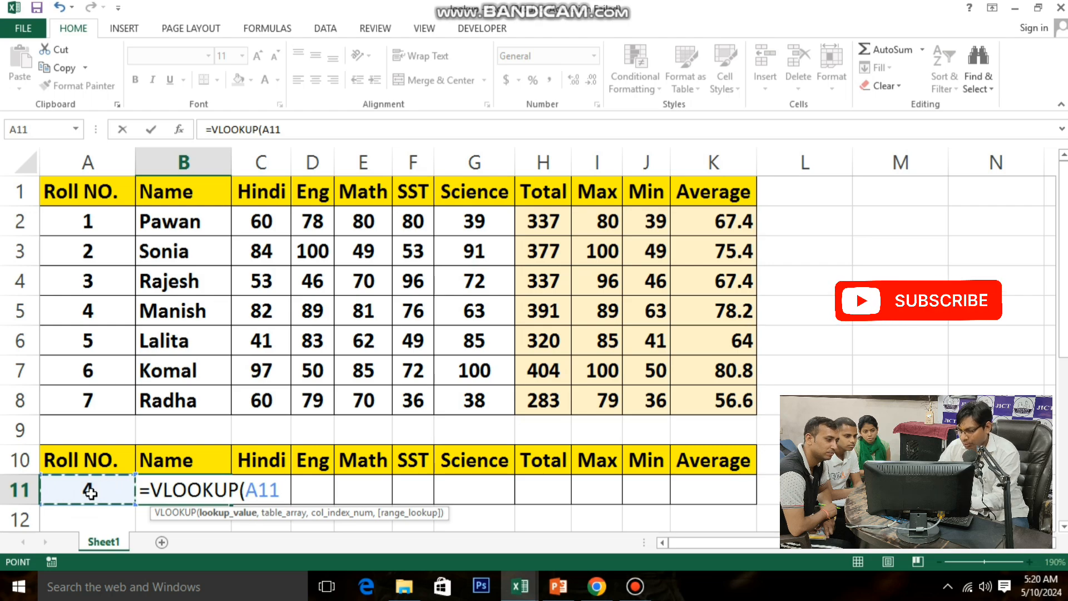
text(,)
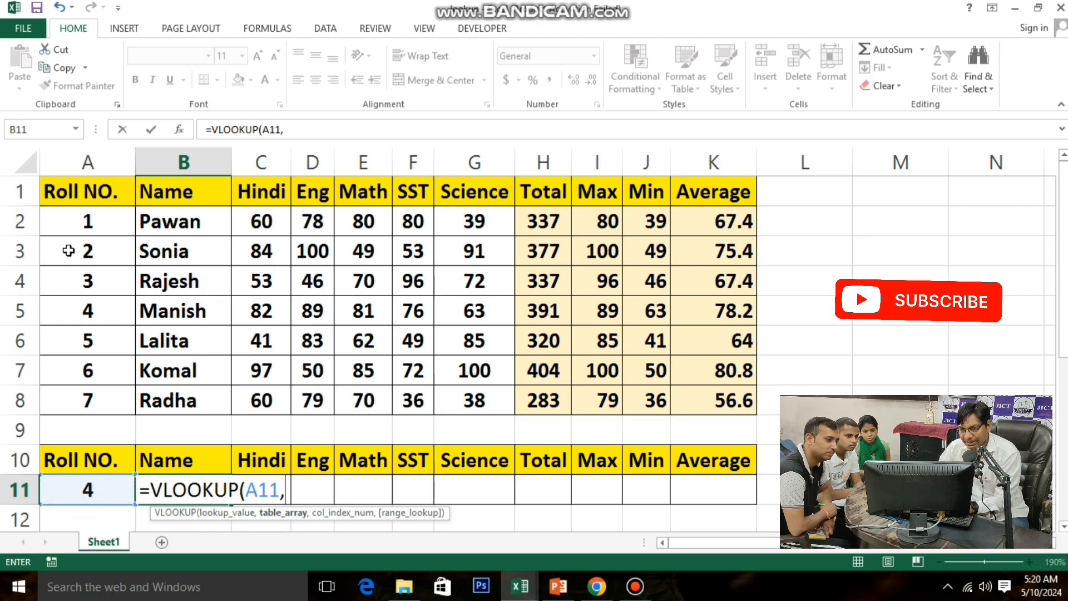
drag(78, 198, 741, 408)
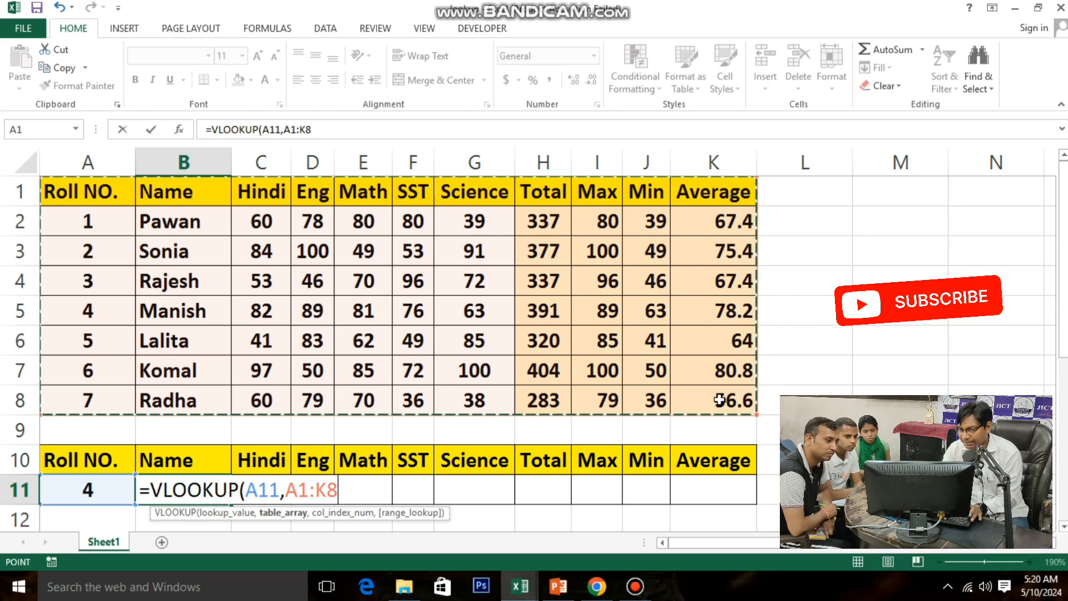
key(F4)
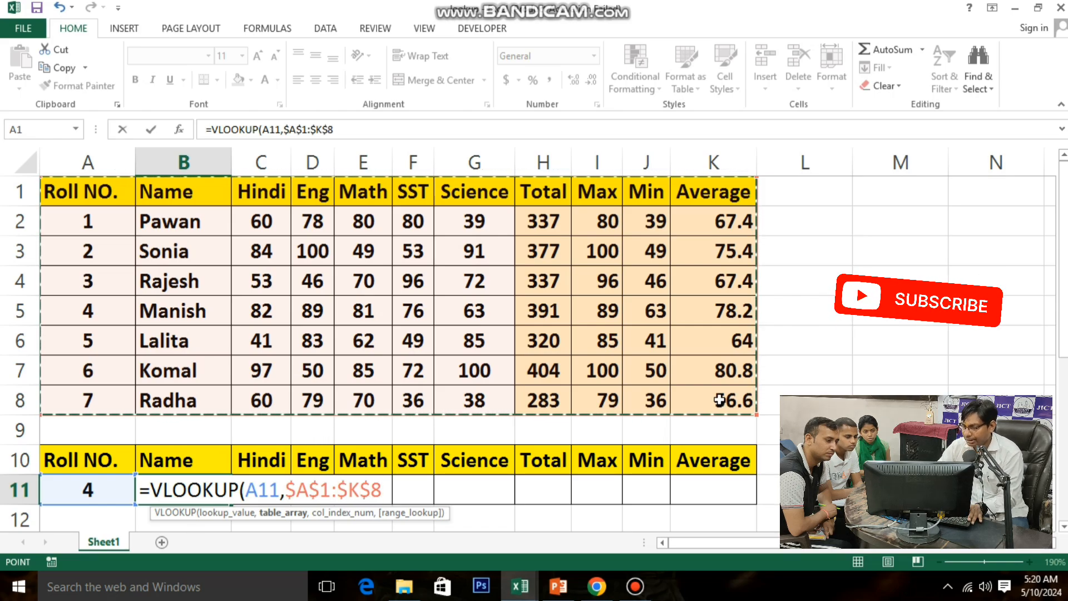
text(,)
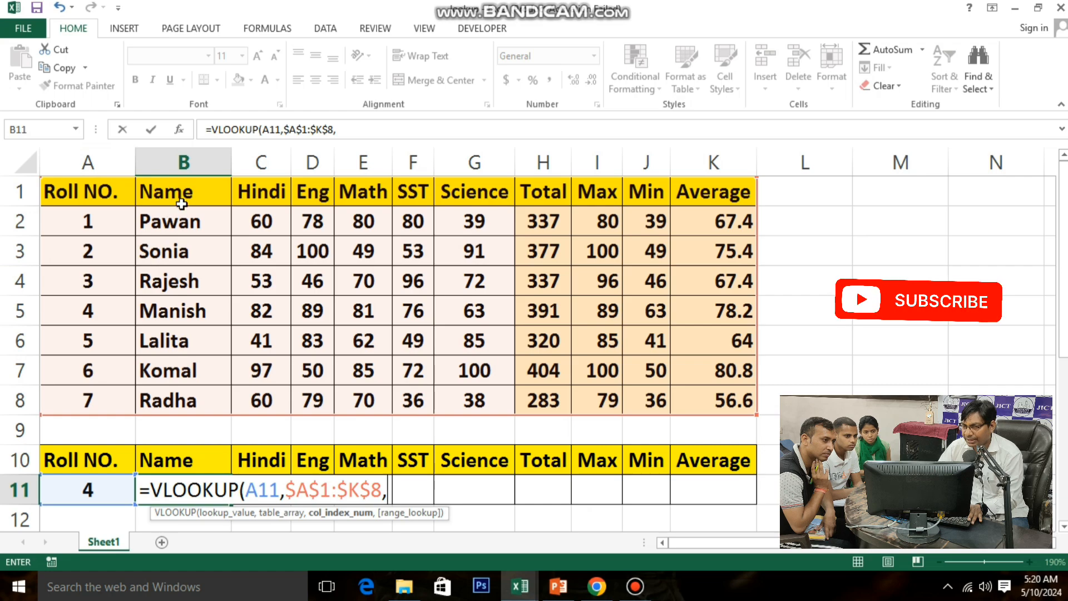
text(2)
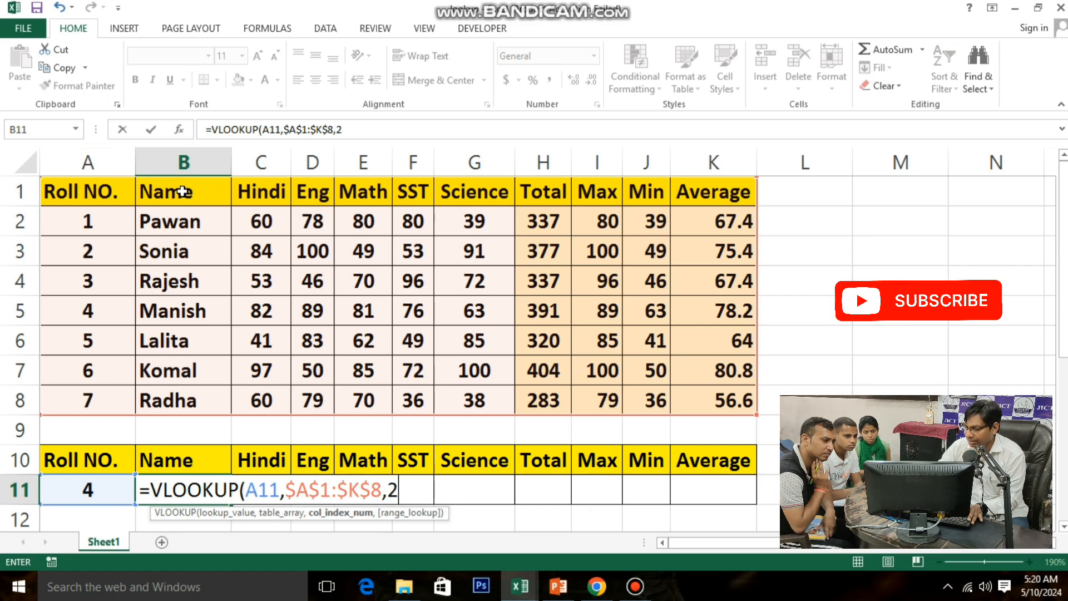
text(,0)
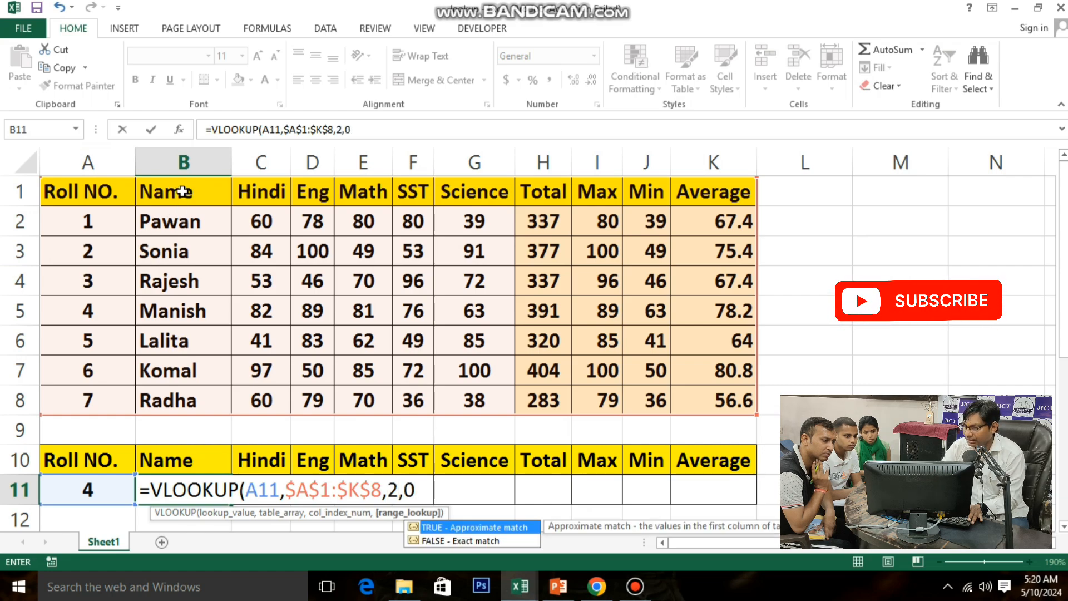
text())
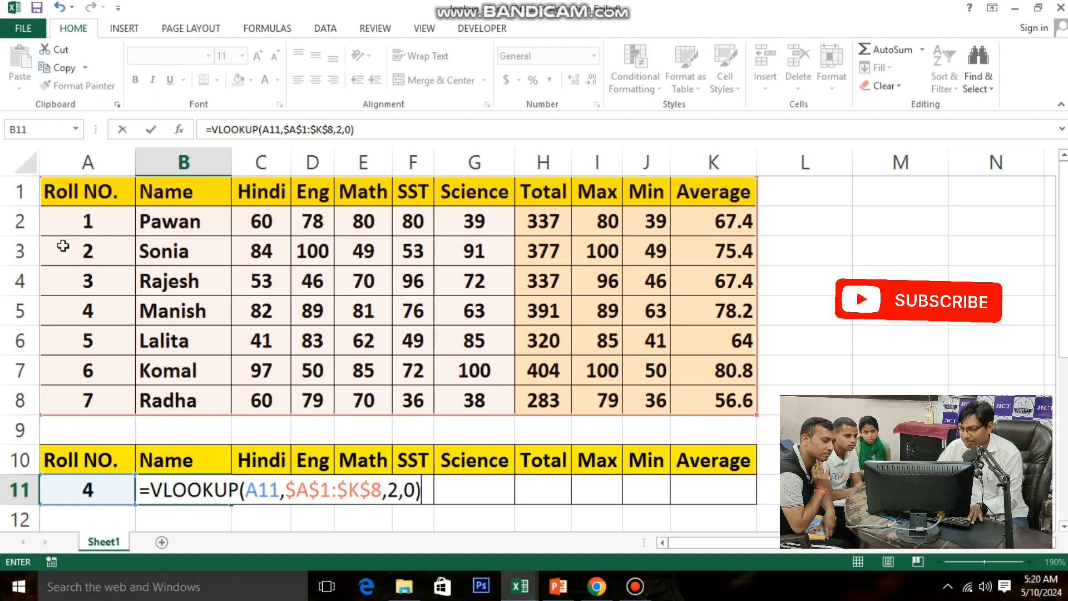
Lock the lookup value's column as $A11 in the B11 formula and fill the formula across to K11
click(246, 490)
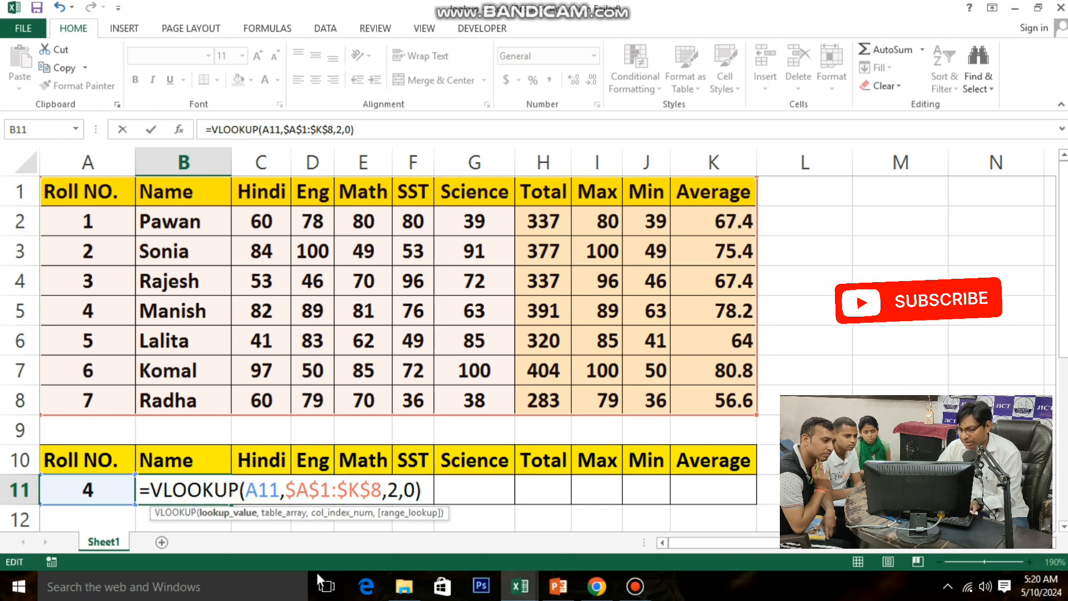
text($)
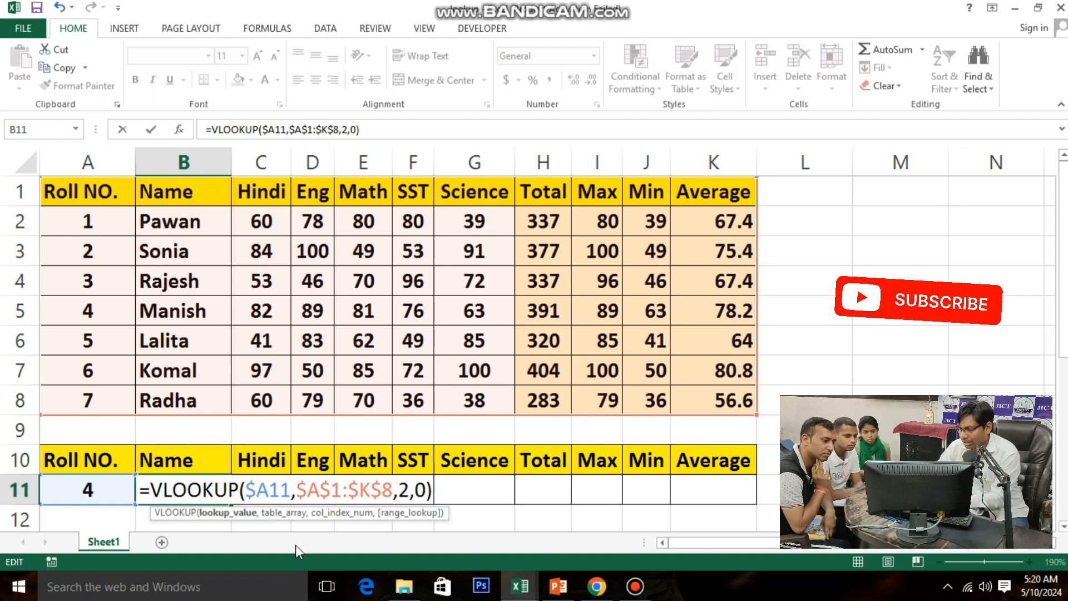
key(Return)
click(189, 457)
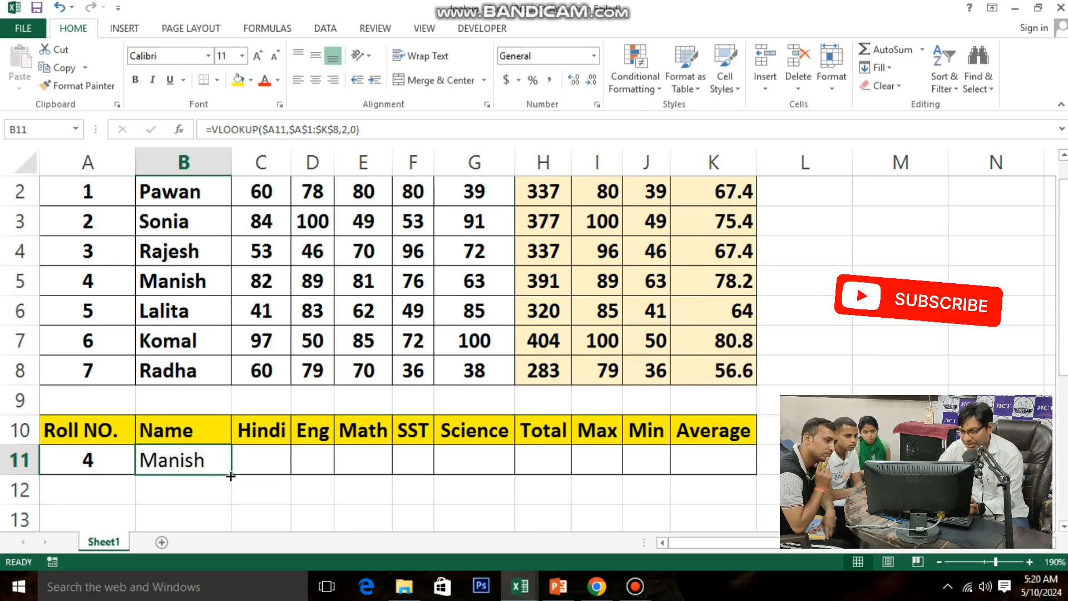
drag(230, 475, 769, 482)
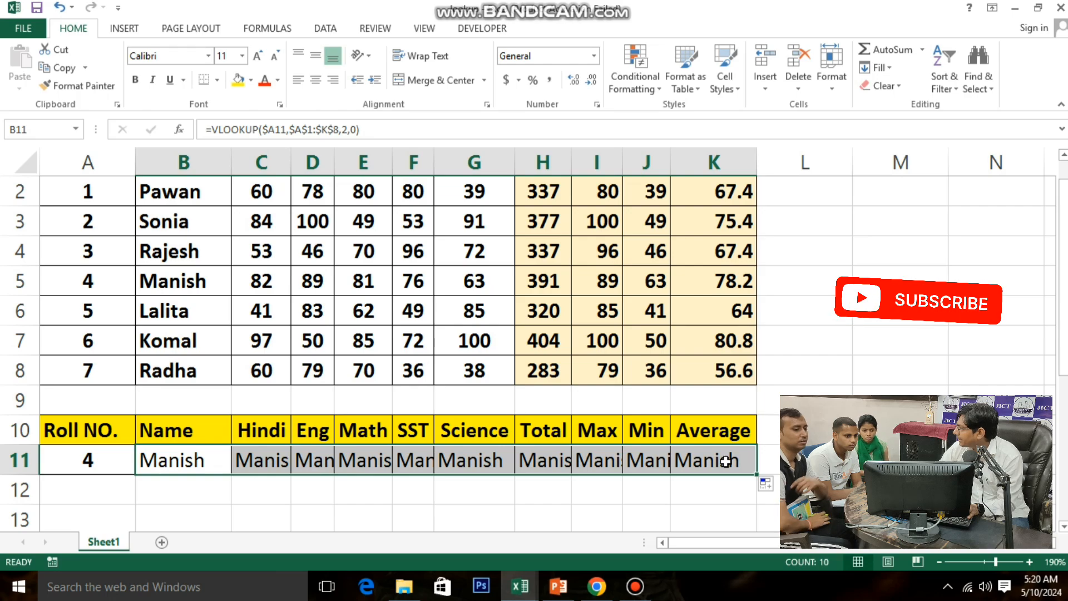
Set the VLOOKUP column index to 3 in the Hindi cell C11 and to 4 in the Eng cell D11
double_click(246, 462)
drag(496, 461, 505, 466)
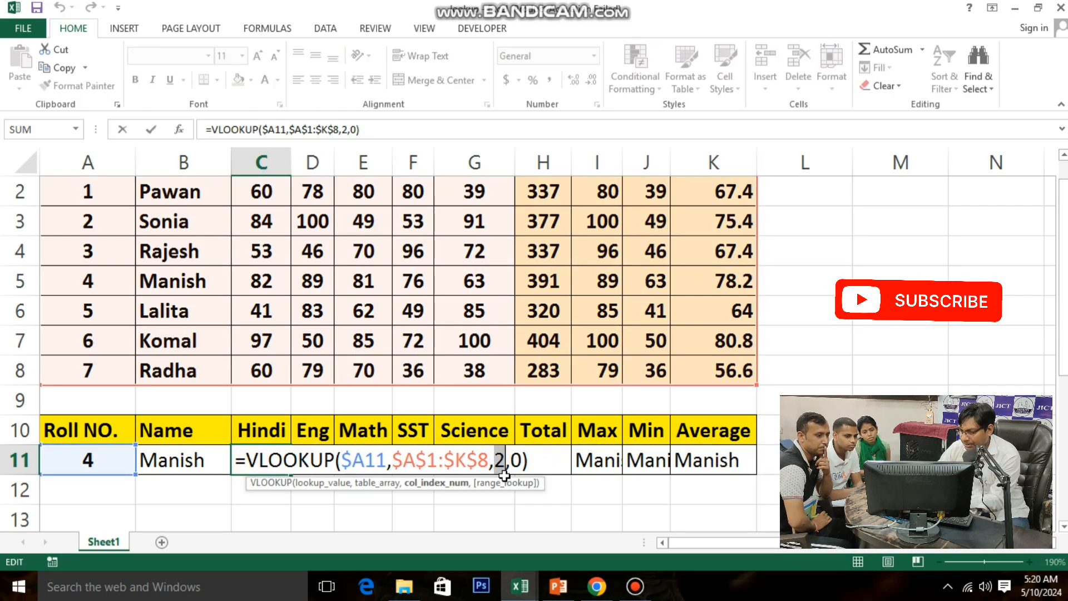
text(3)
key(Return)
double_click(319, 462)
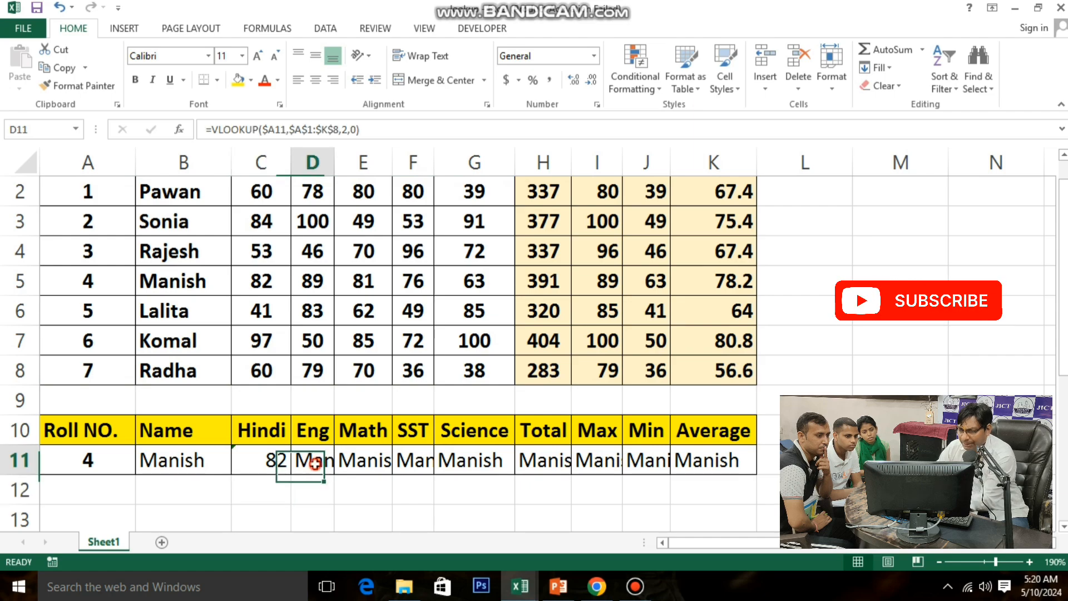
drag(555, 457, 567, 461)
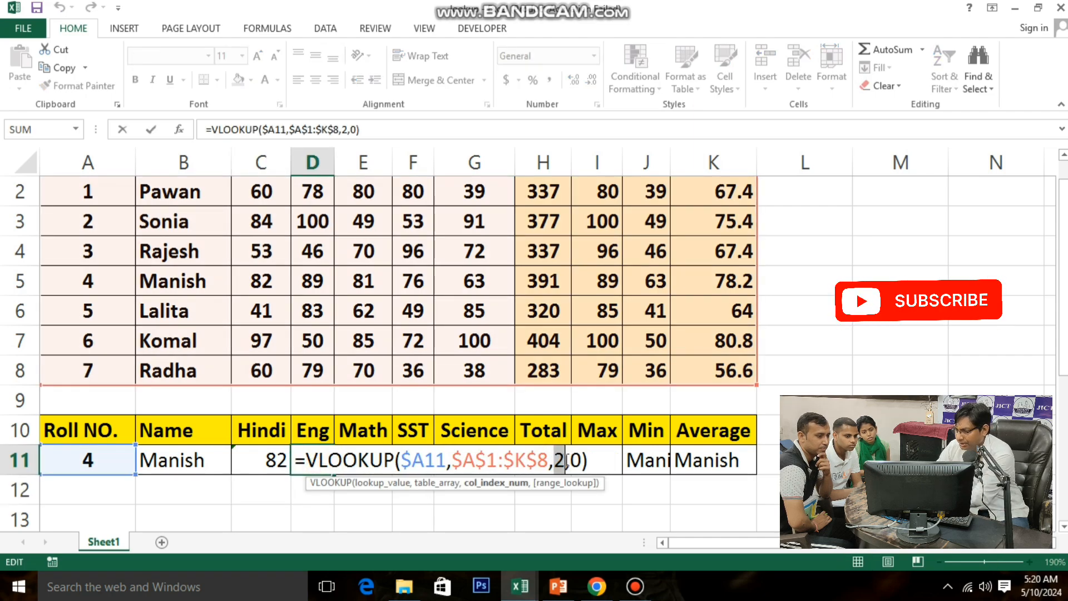
text(4)
key(Return)
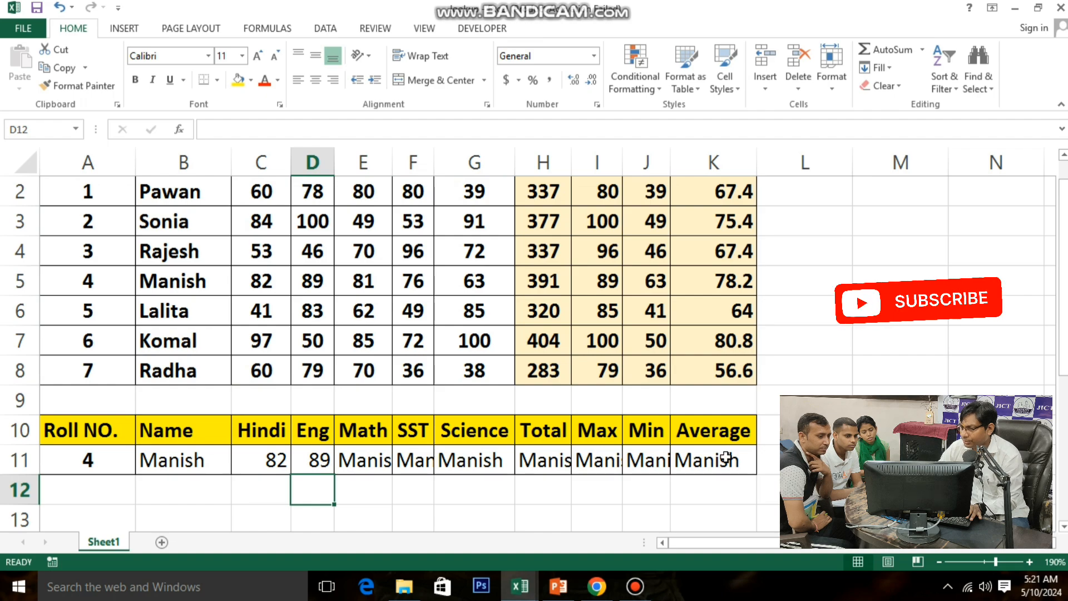
Set the VLOOKUP column index to 4 in the Math cell E11
double_click(370, 460)
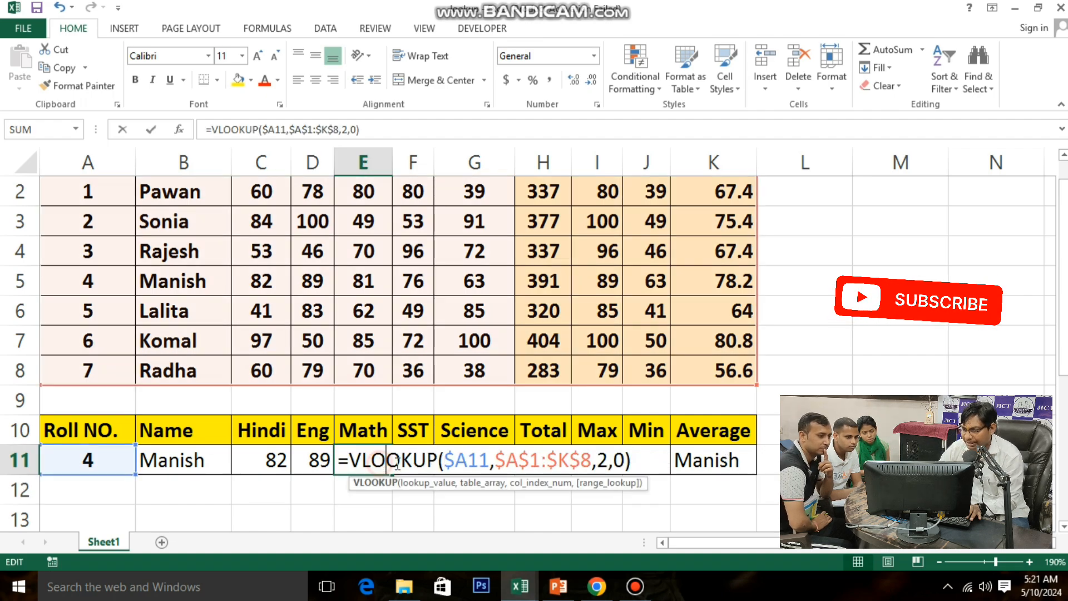
drag(592, 465, 608, 464)
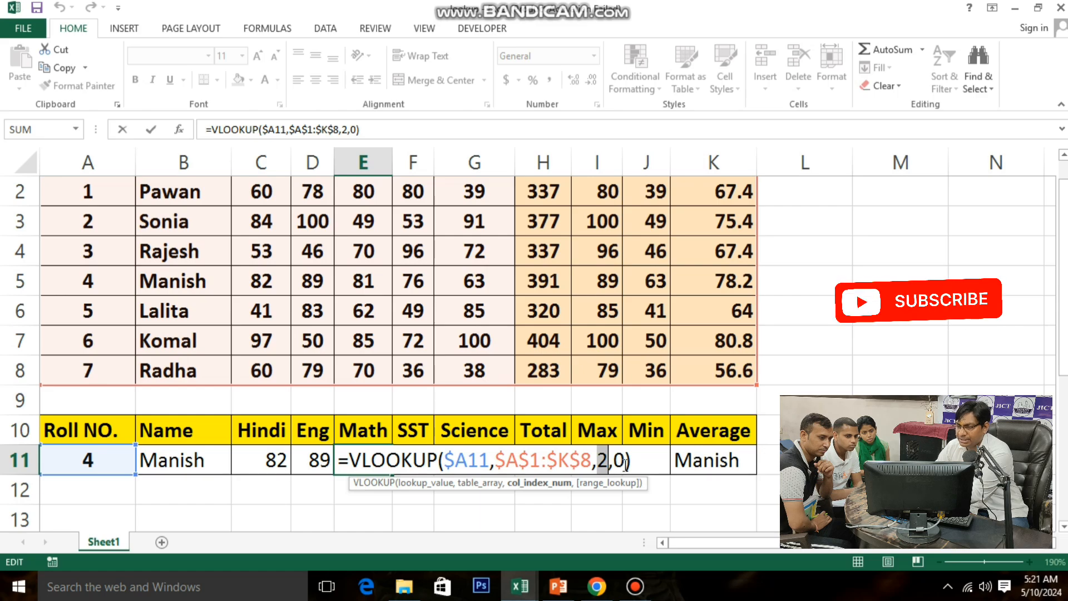
text(4)
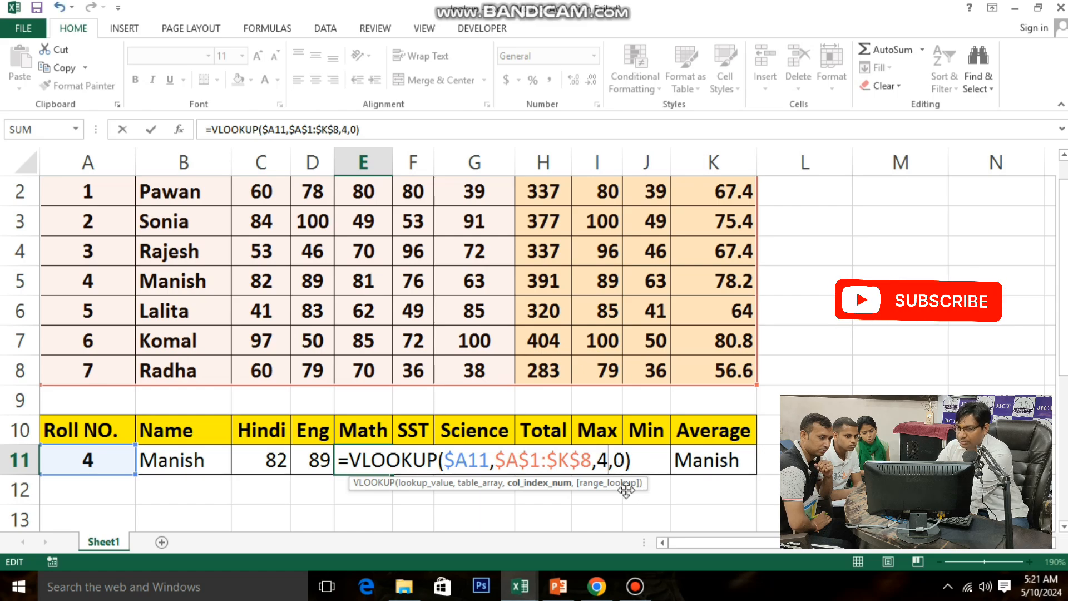
key(Return)
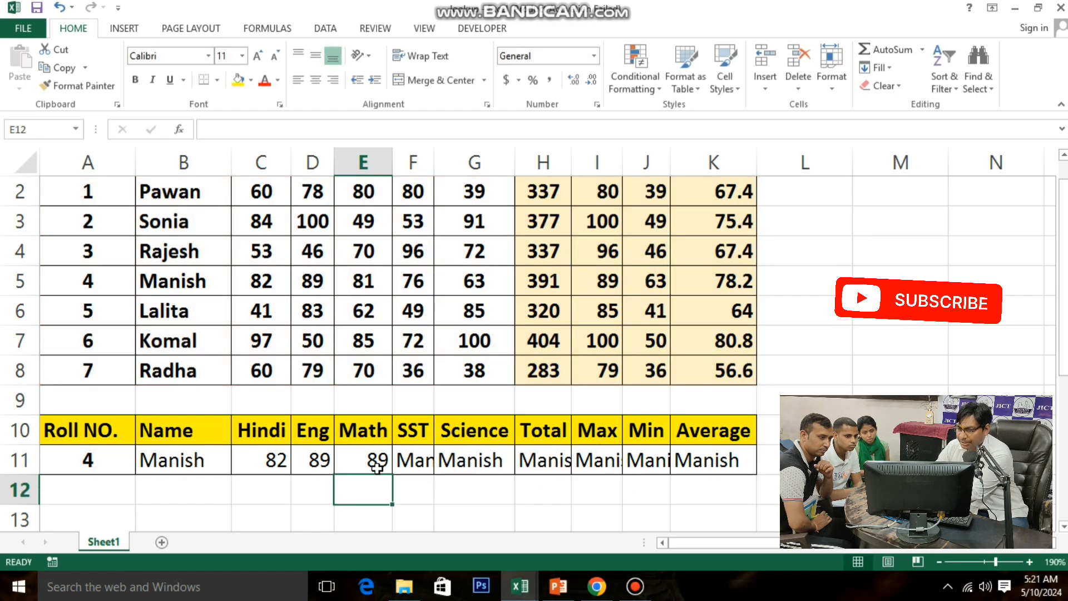
Compare the formulas in D11 and E11 and correct the Math cell's VLOOKUP column index to 5
click(310, 462)
click(357, 461)
double_click(358, 461)
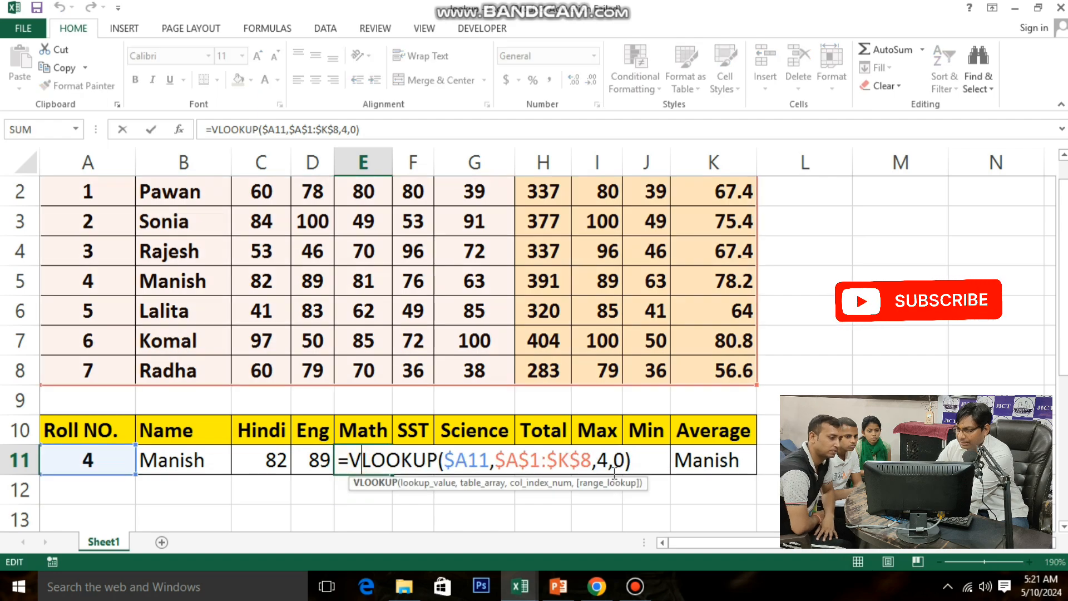
double_click(603, 460)
text(5)
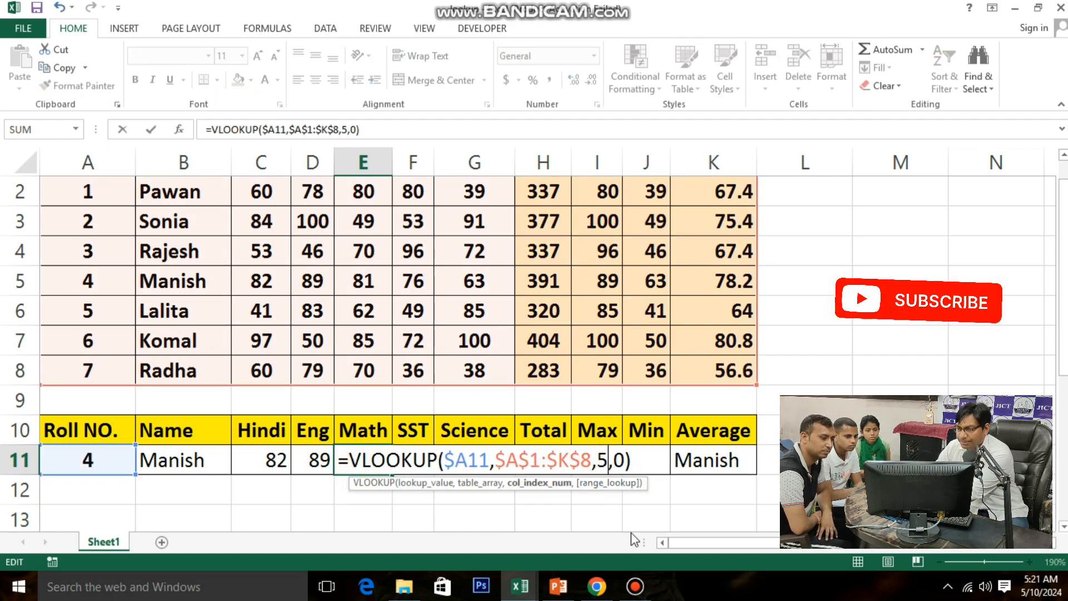
key(Return)
Set the VLOOKUP column index to 6 in the SST cell F11
click(422, 460)
double_click(421, 460)
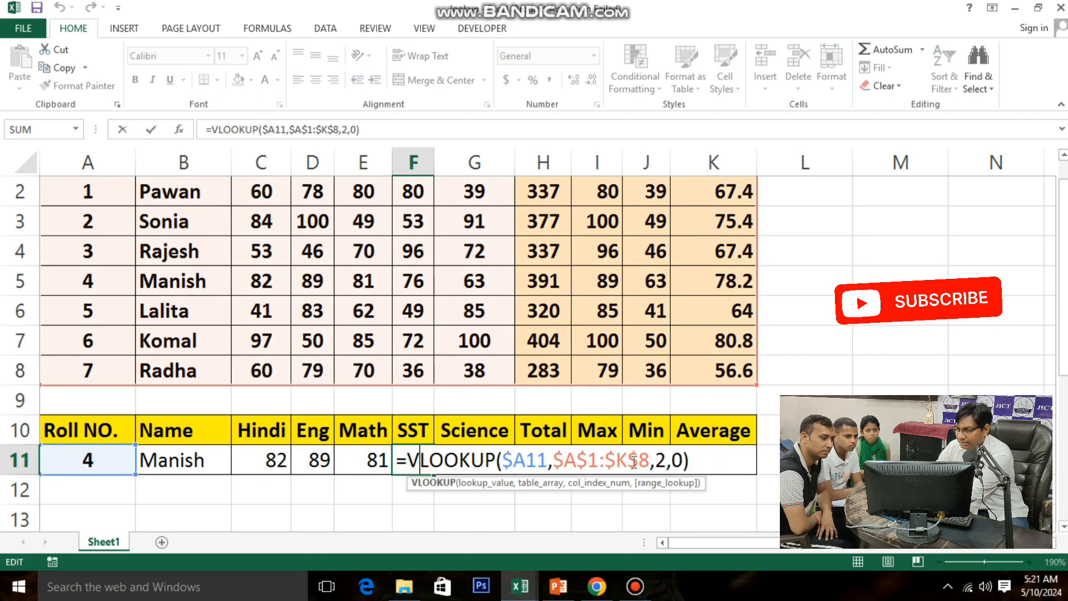
double_click(661, 459)
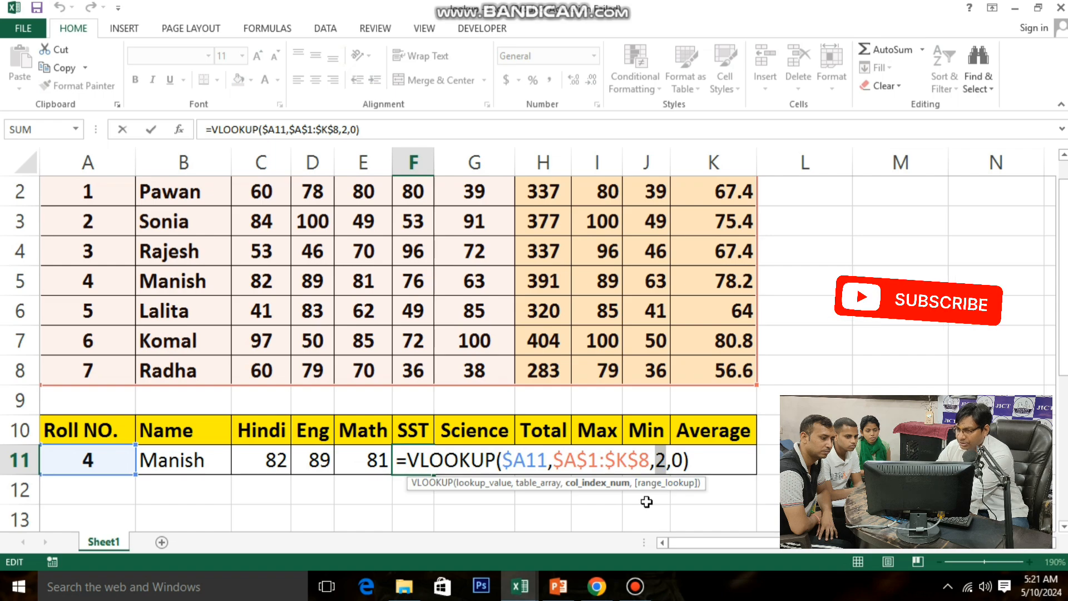
text(6)
key(Return)
Set the VLOOKUP column index to 7 in the Science cell G11
click(464, 457)
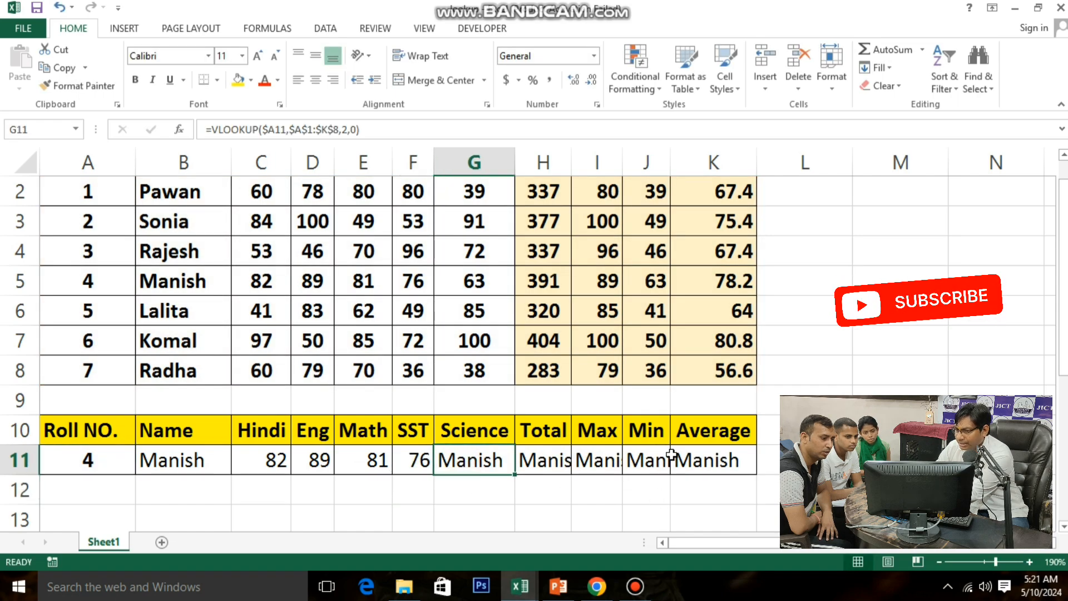
double_click(466, 463)
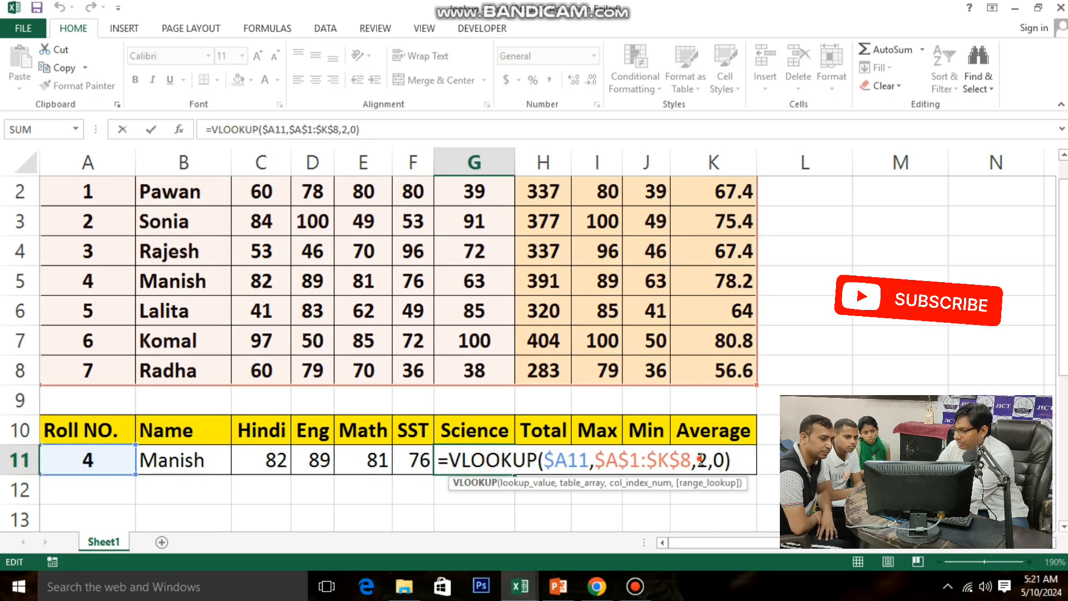
double_click(710, 461)
text(7)
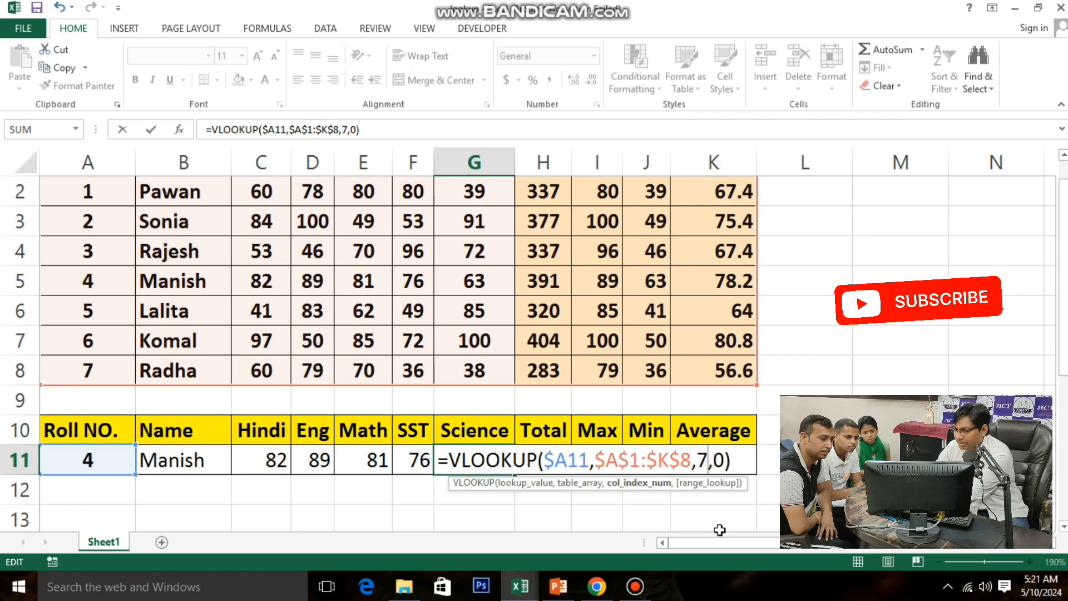
key(Return)
Change the VLOOKUP column indexes in H11 and I11 so they return the Total and Max columns
double_click(552, 467)
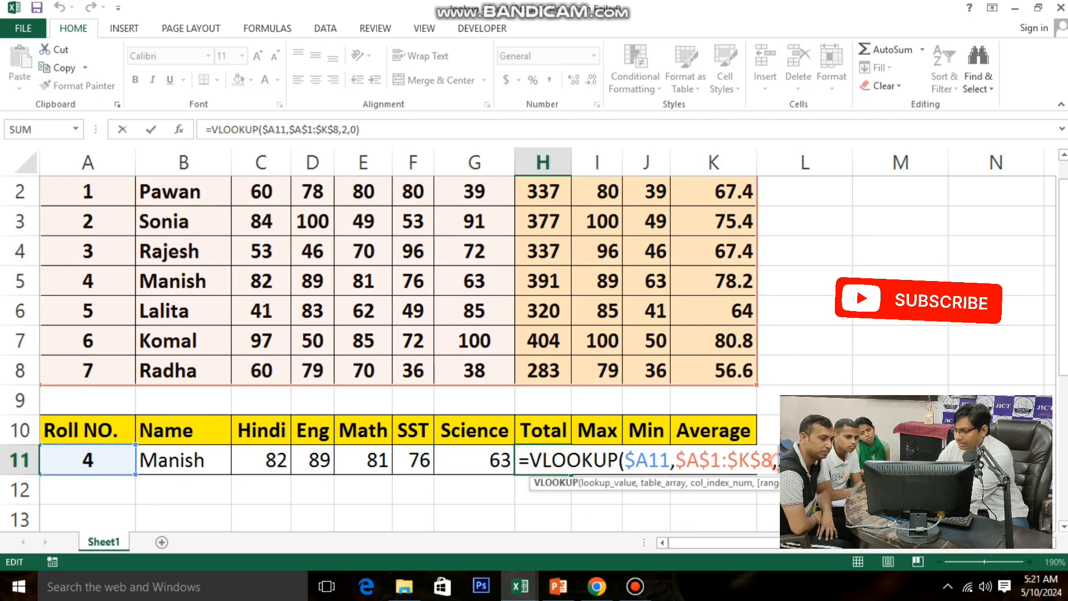
double_click(783, 462)
key(Return)
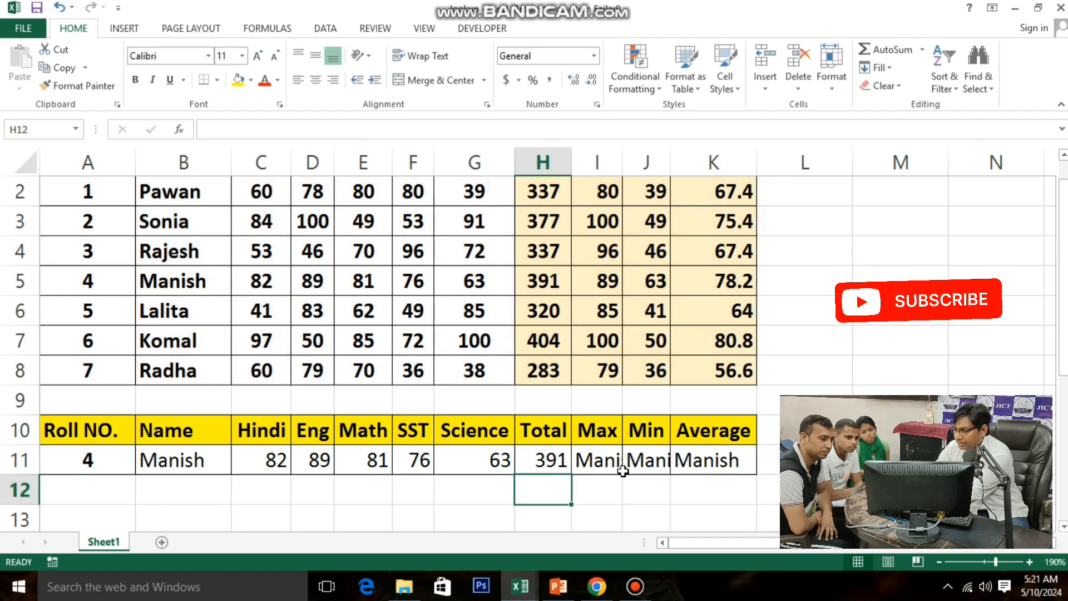
double_click(599, 460)
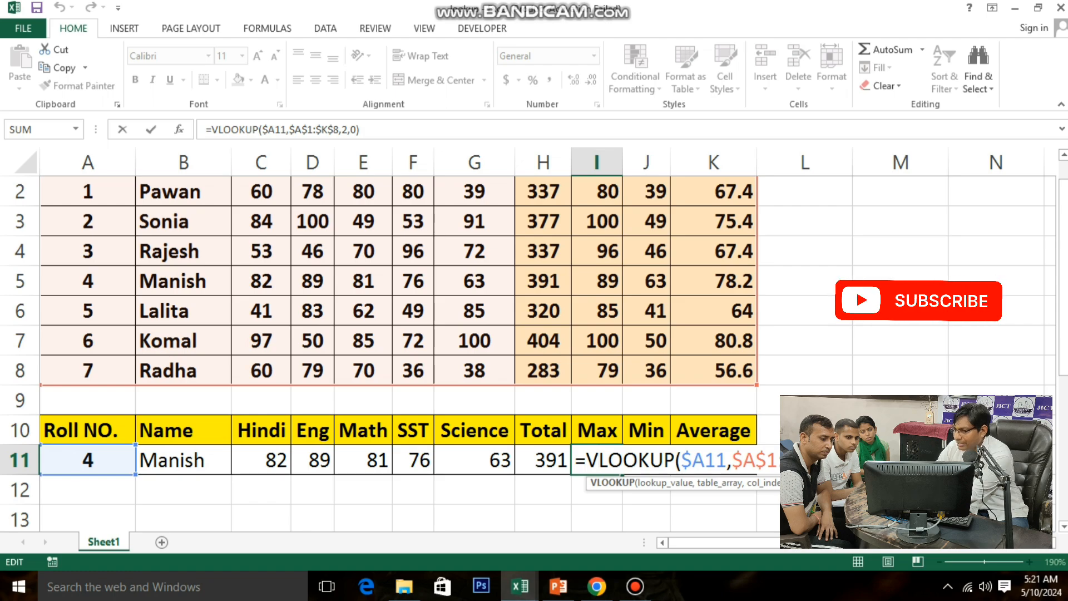
double_click(837, 462)
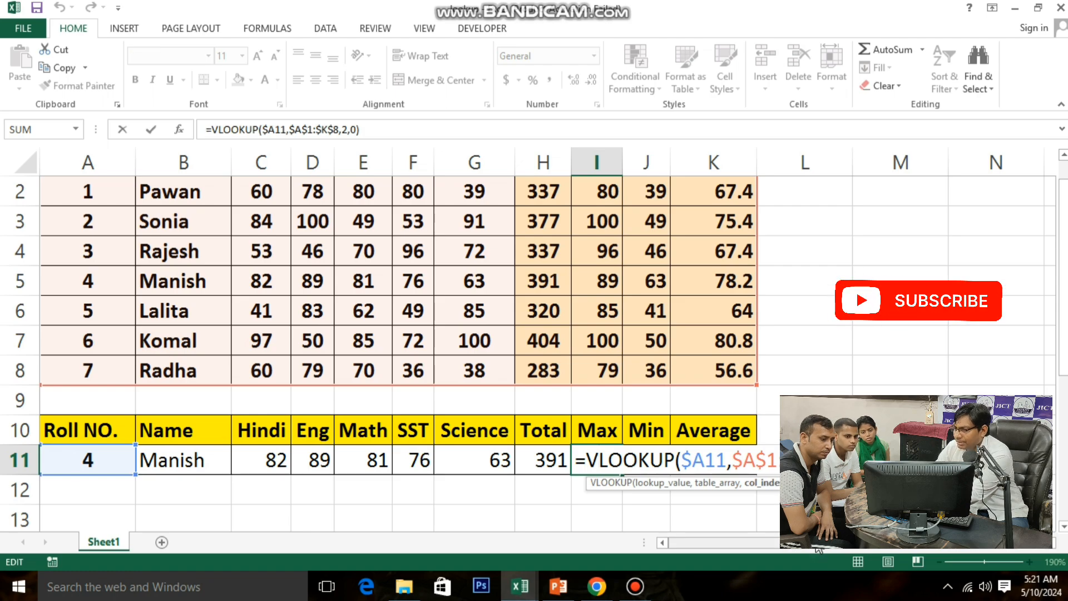
key(Return)
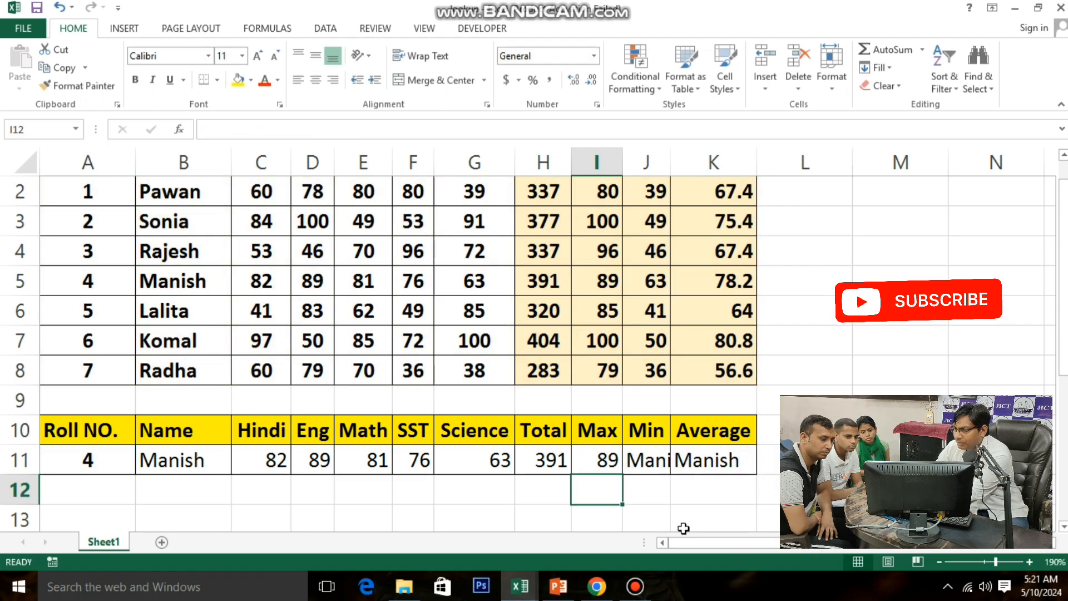
Review the VLOOKUP formula in the Max cell I11 and clear the whole result row B11:K11
double_click(599, 459)
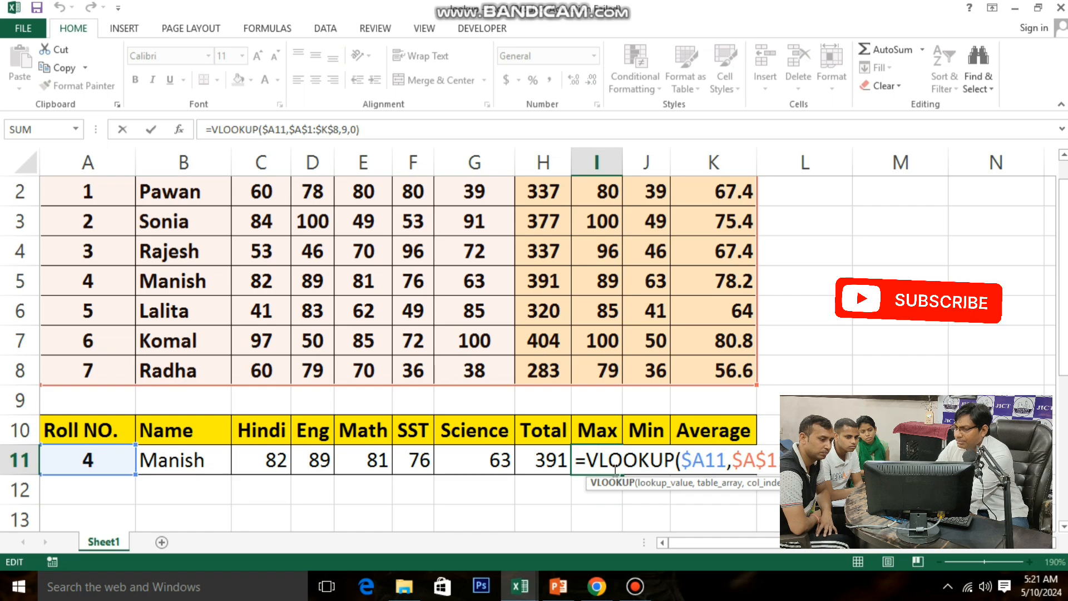
key(Return)
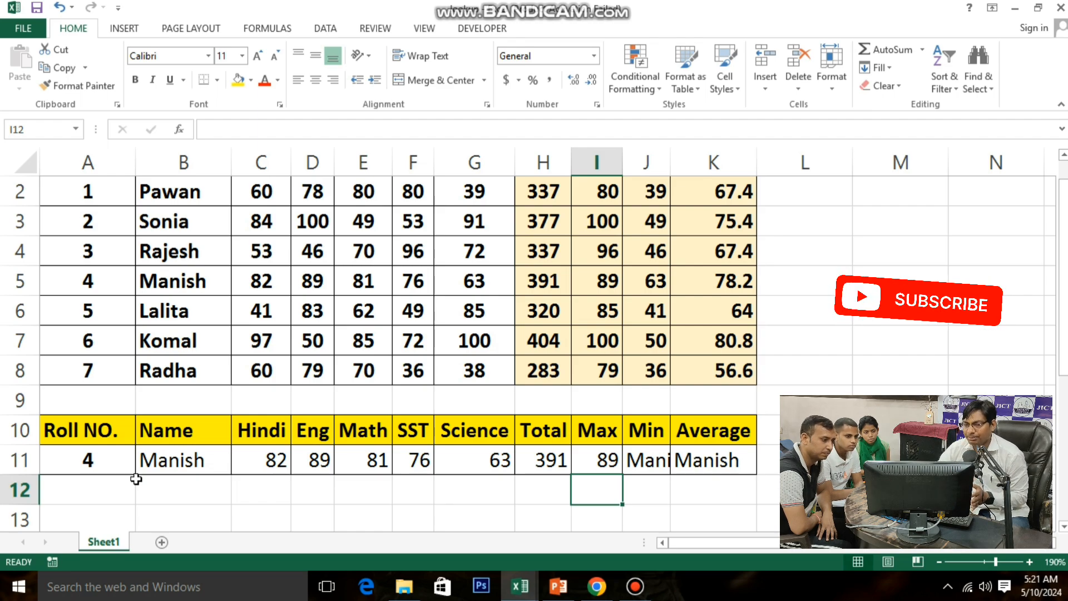
scroll(86, 259, up, 1)
drag(168, 491, 710, 489)
key(Delete)
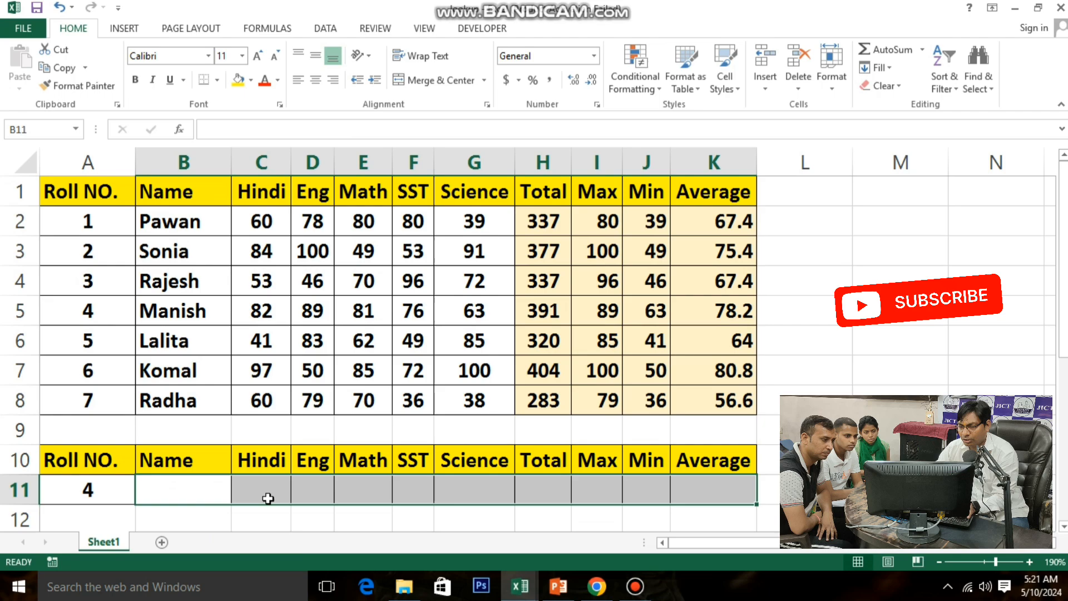
Enter =LOOKUP($A11,$A$1:$A$8,B1:B8) in the Name cell B11, with the lookup column locked and the roll number vector absolute
click(149, 494)
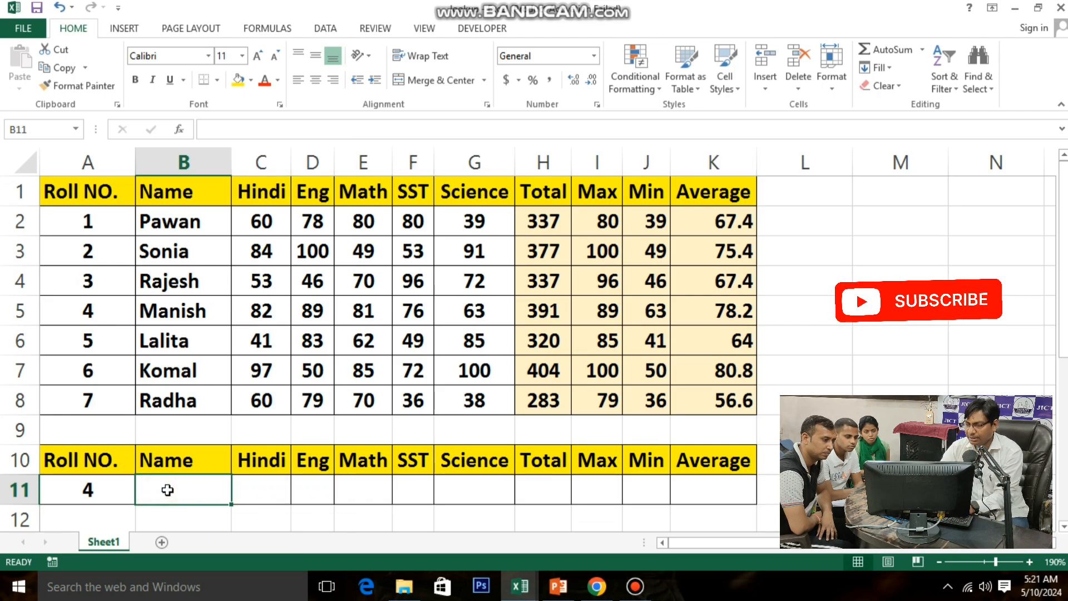
text(=LOOKUP()
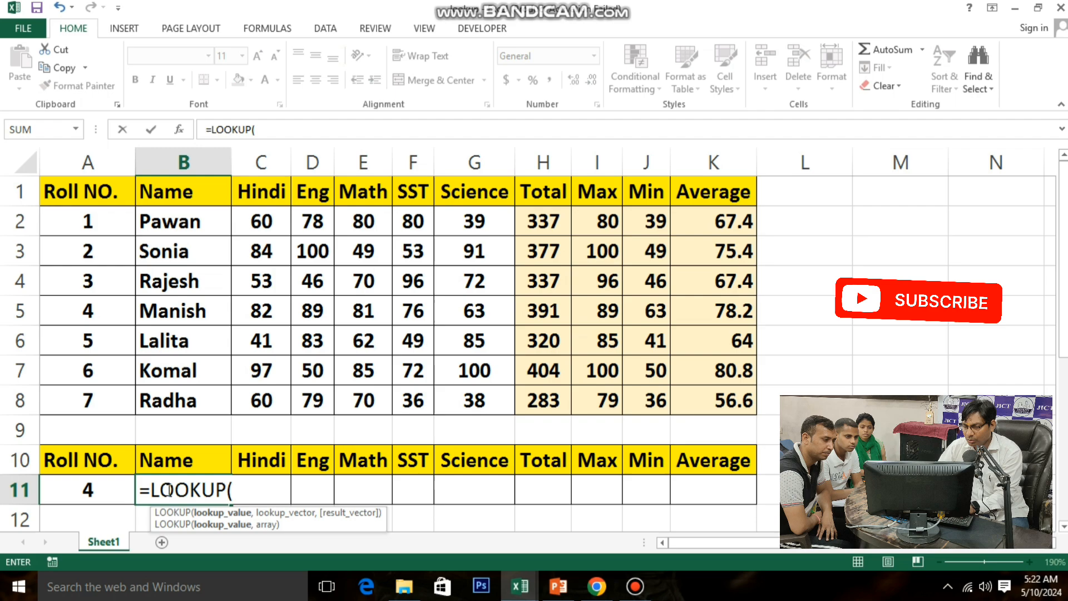
click(80, 491)
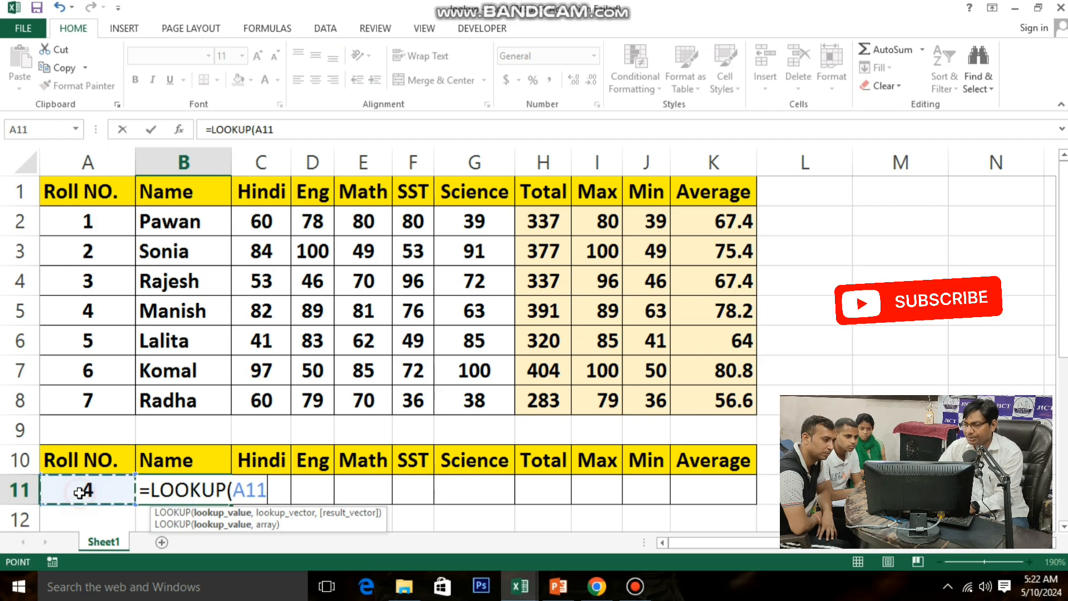
click(230, 491)
text($A11)
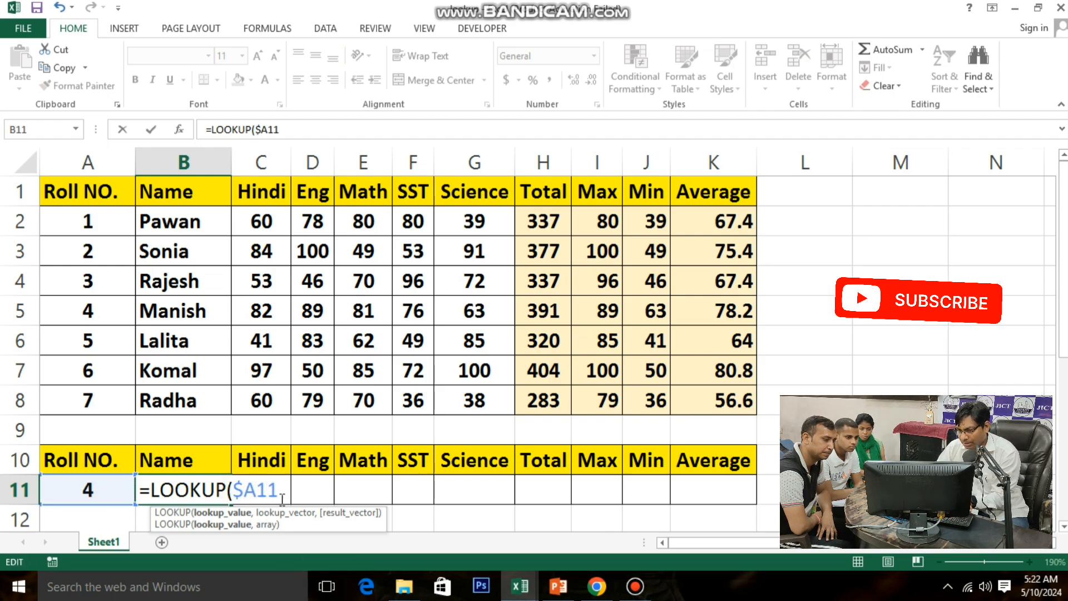
text(,)
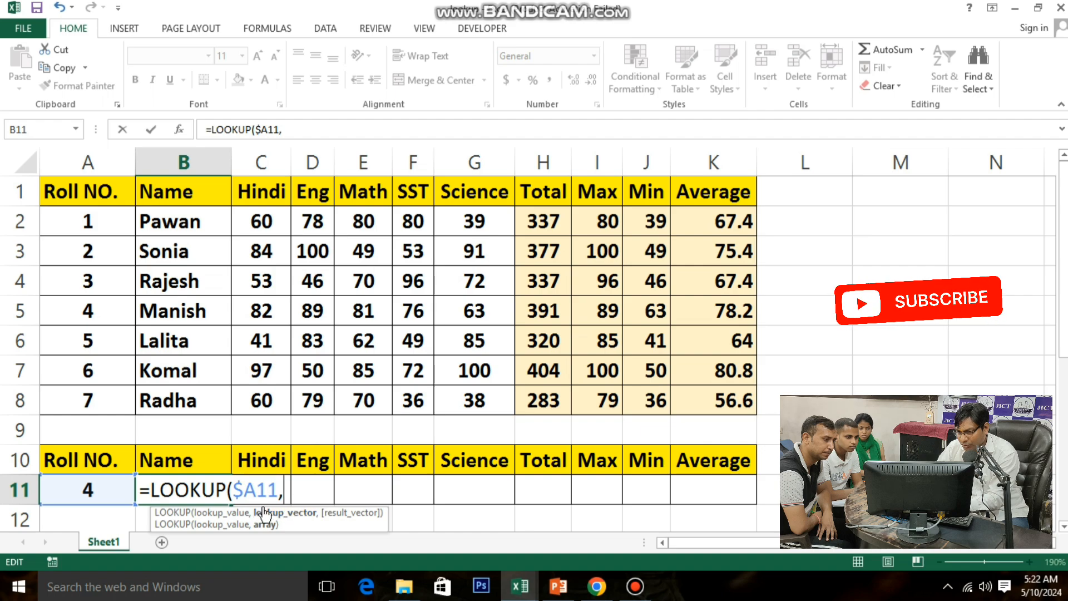
drag(78, 193, 138, 424)
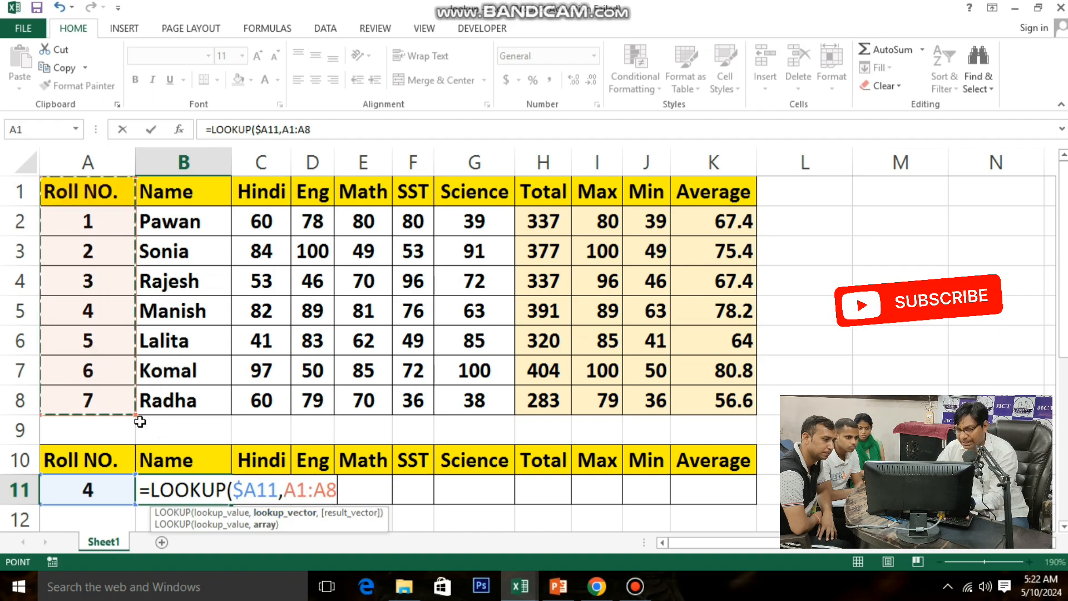
key(F4)
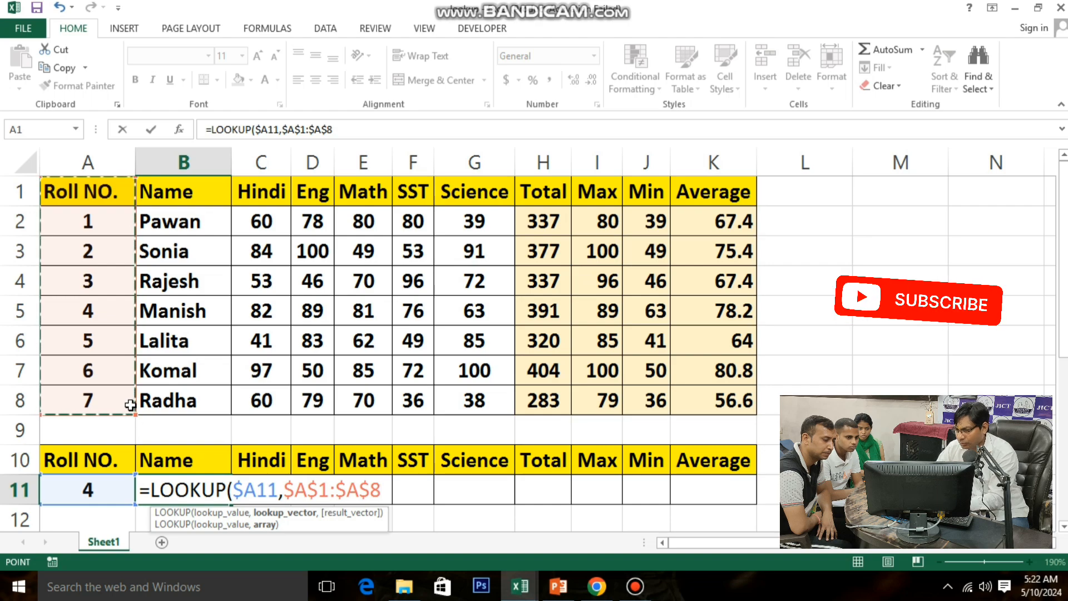
text(,)
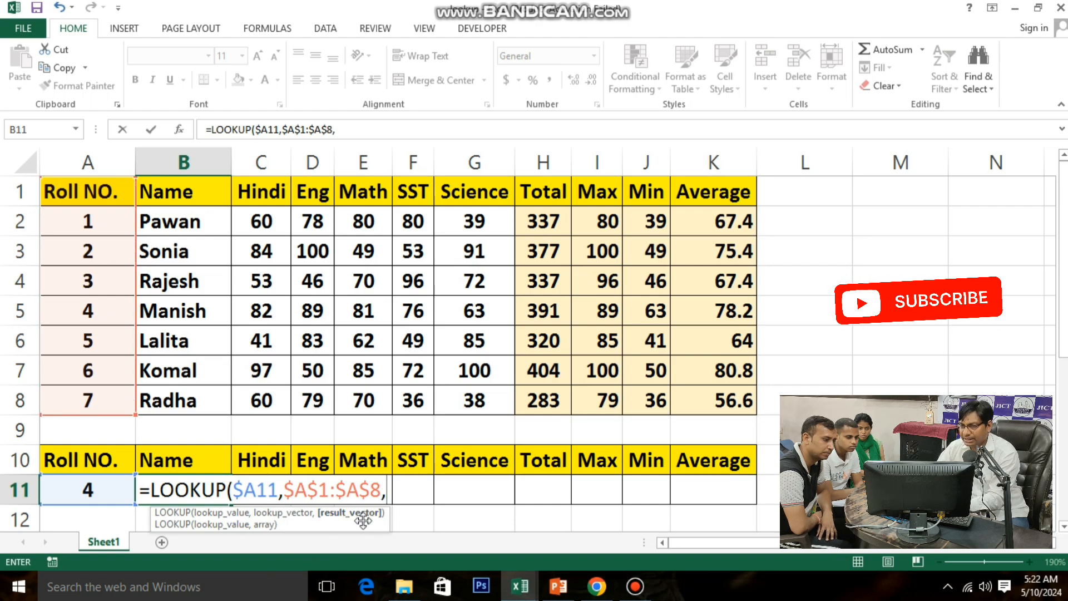
drag(170, 190, 179, 398)
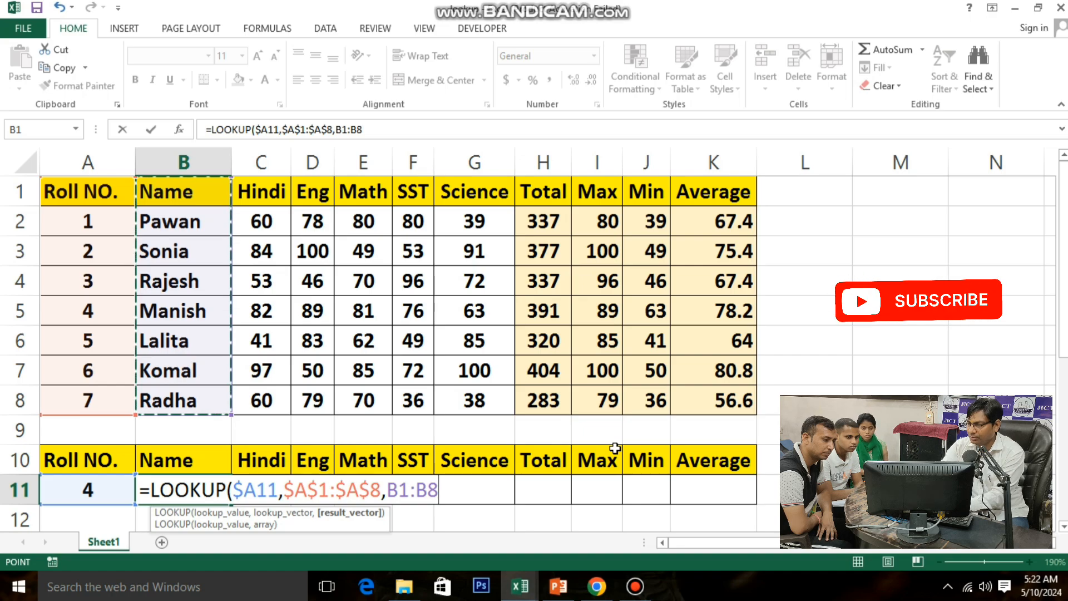
key(Return)
Fill the LOOKUP formula from B11 across the record row to the Average cell K11
click(179, 466)
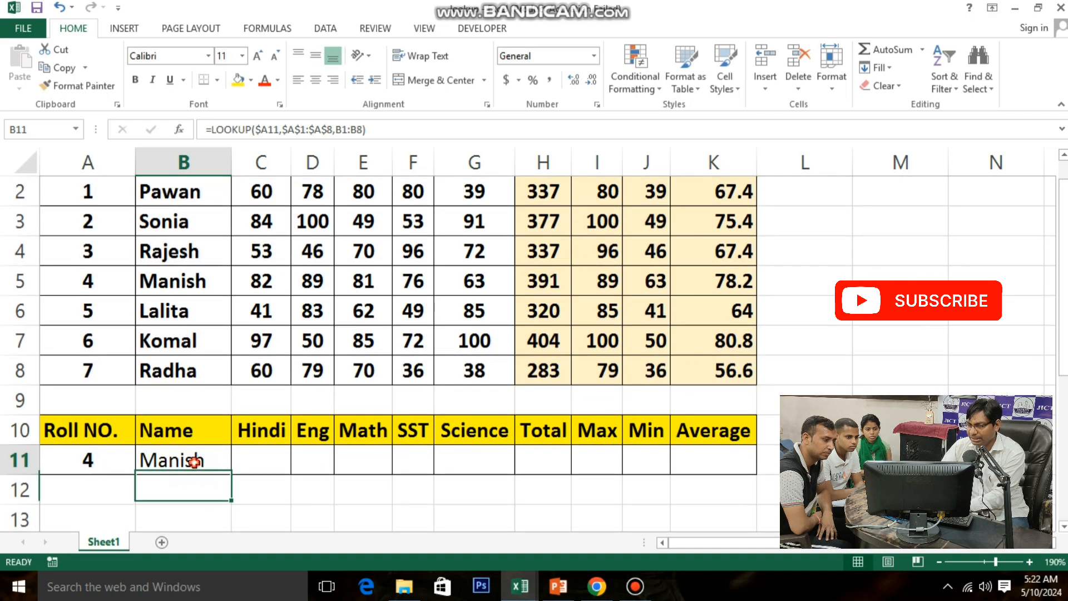
drag(231, 475, 749, 475)
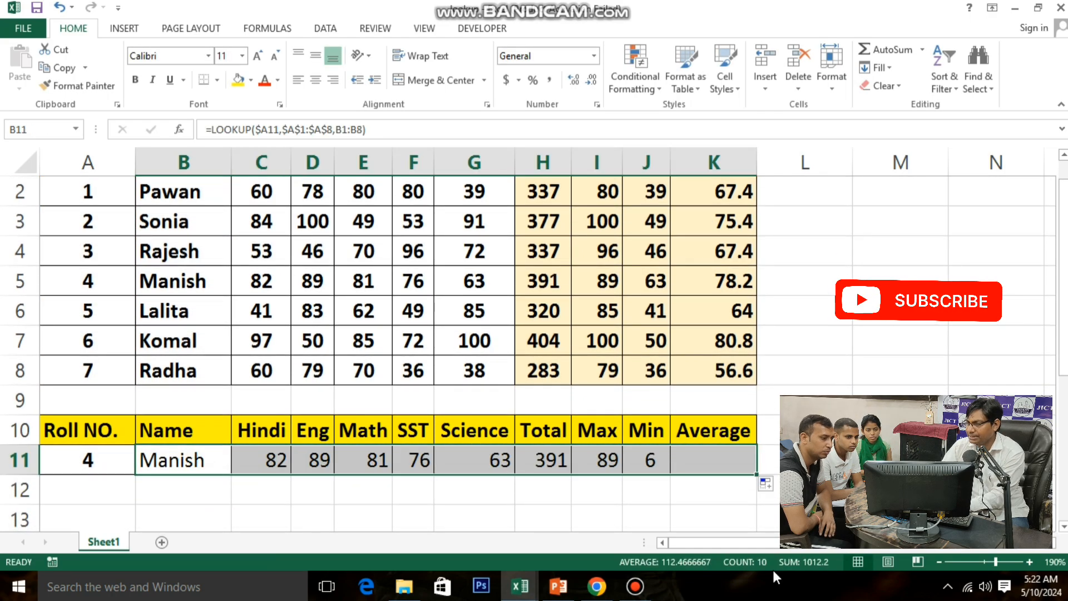